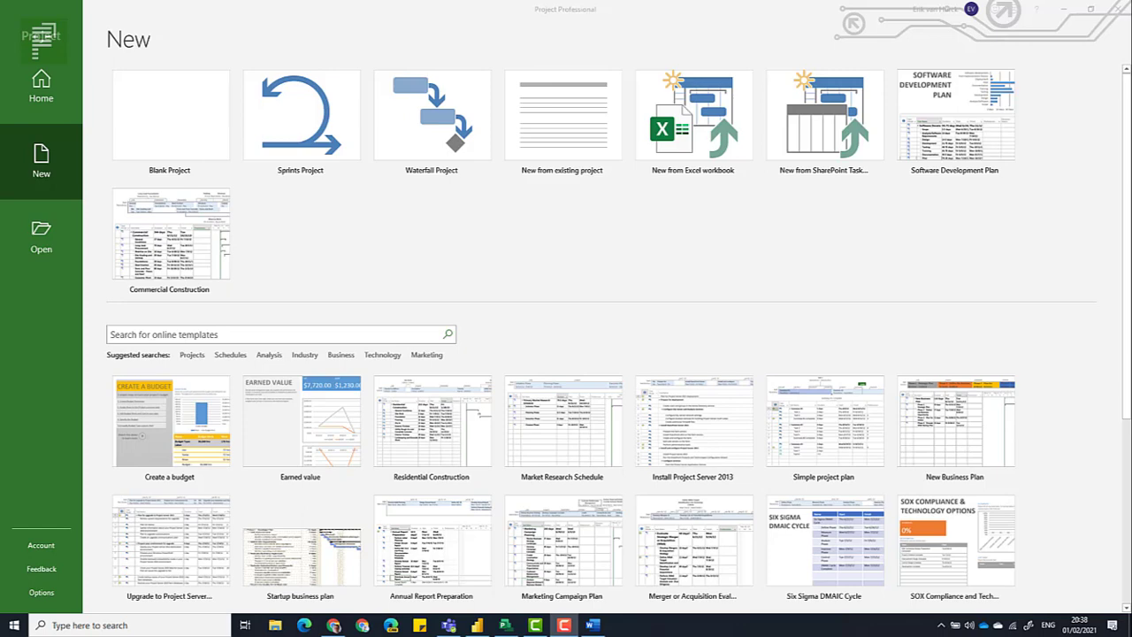
- Create a new blank project, Project1, with an empty Gantt chart starting 01 Feb '21
{"action": "left_click", "coordinate": [156, 148]}
{"action": "left_click", "coordinate": [156, 149]}
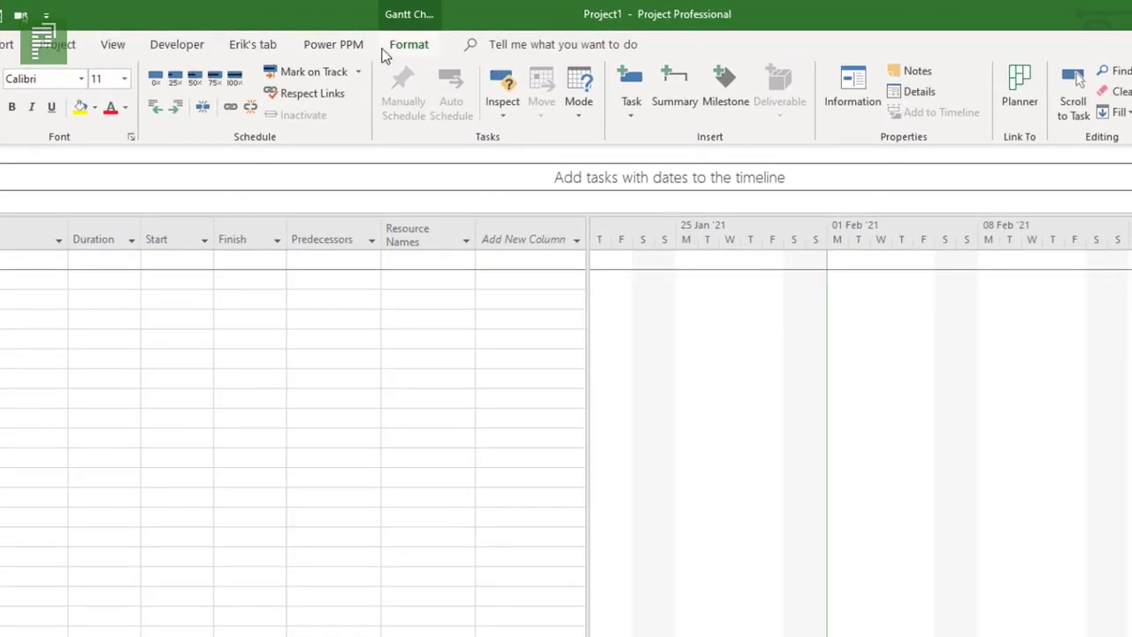
- Turn on the Project Summary Task row so Project1 shows as row 0, and select its name
{"action": "left_click", "coordinate": [390, 47]}
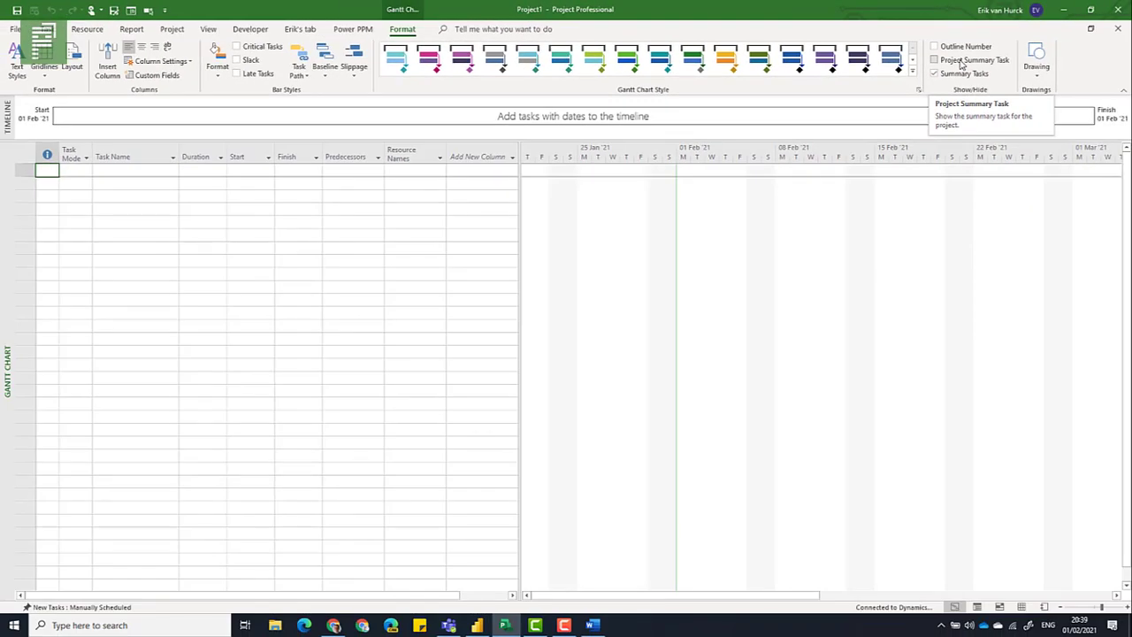
{"action": "left_click", "coordinate": [961, 64]}
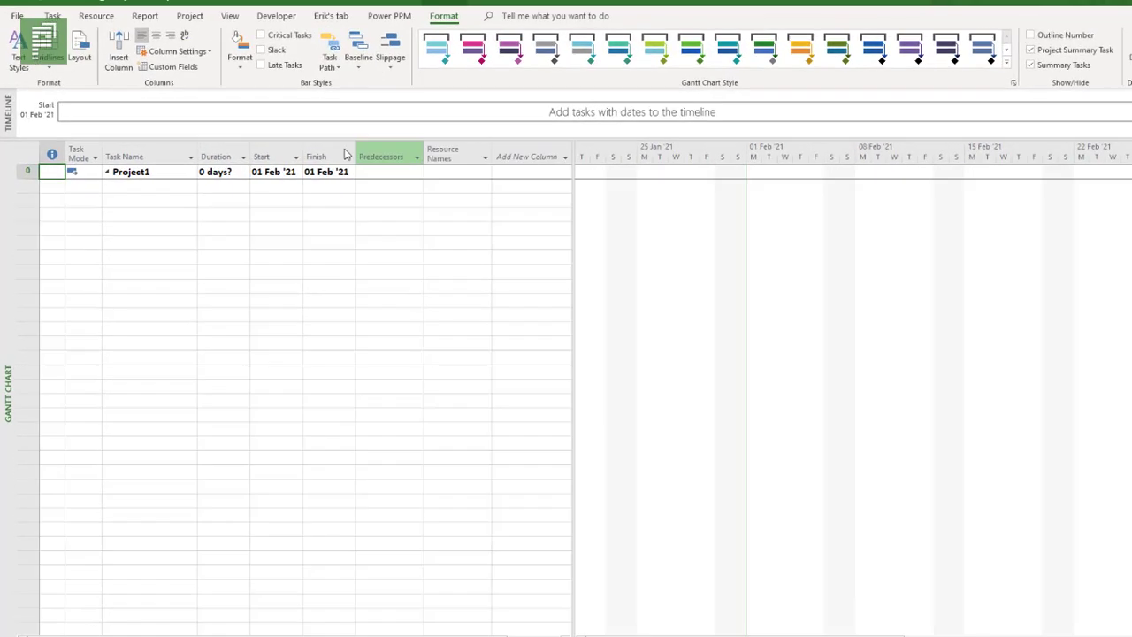
{"action": "left_click", "coordinate": [184, 173]}
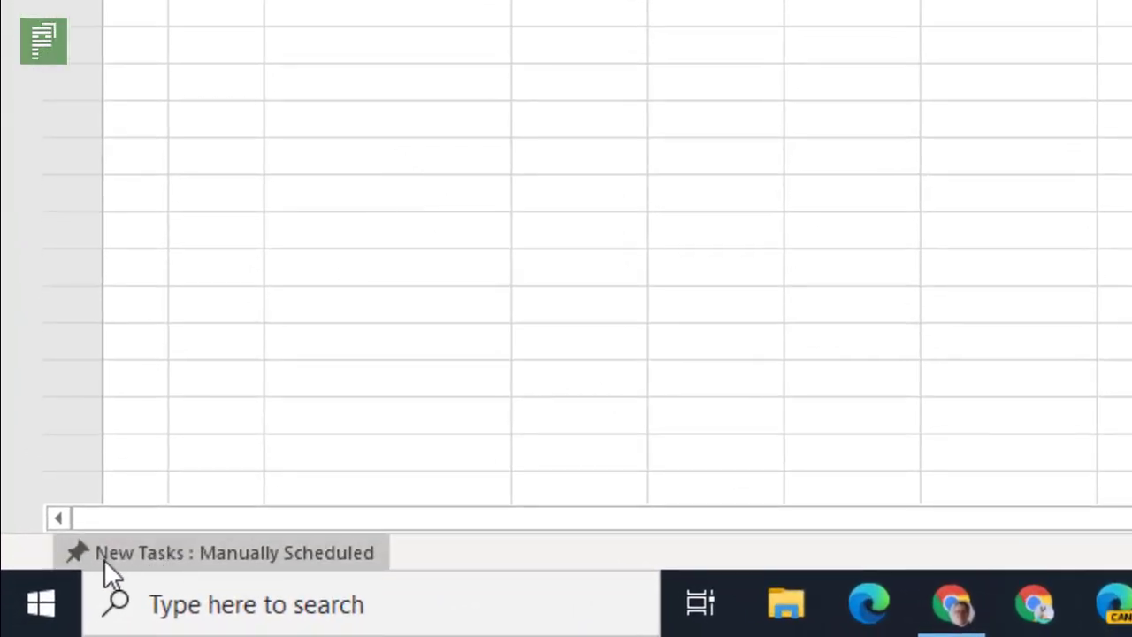
- Change the default mode for new tasks from Manually Scheduled to Auto Scheduled
{"action": "left_click", "coordinate": [171, 555]}
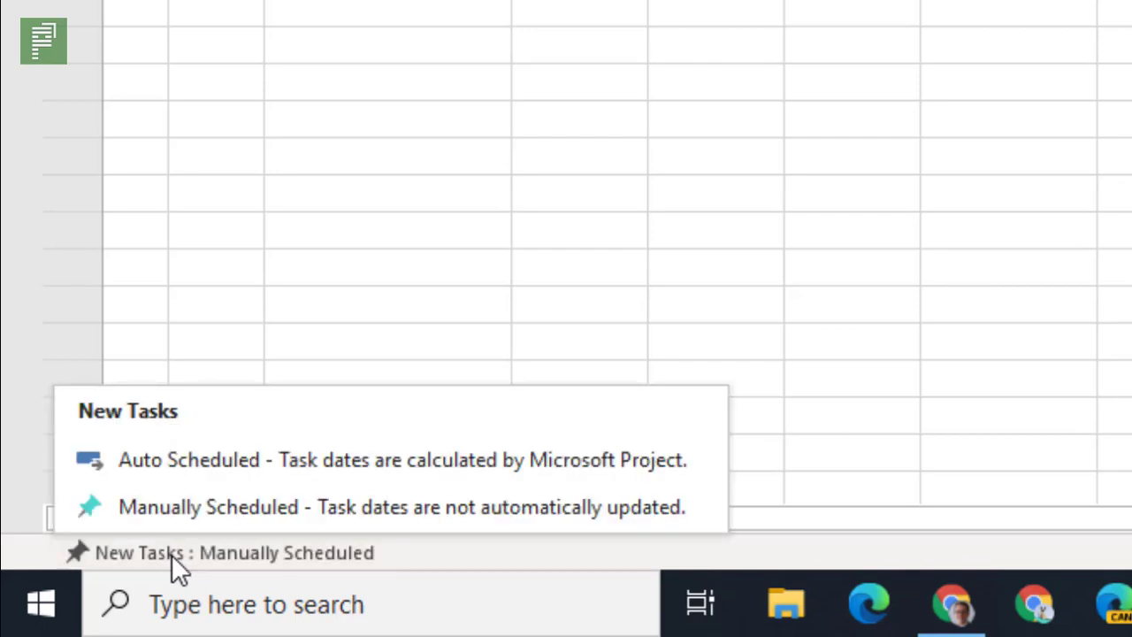
{"action": "left_click", "coordinate": [169, 474]}
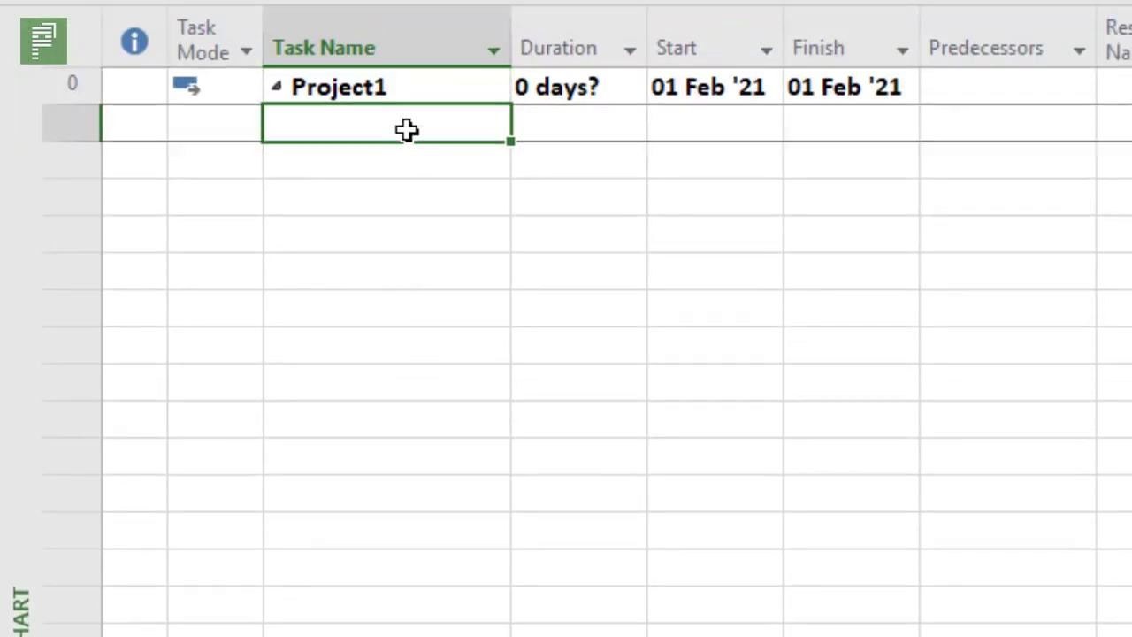
- Add Task 1 as row 1, toggling its Task Mode to Manually Scheduled and back to Auto Scheduled
{"action": "type", "text": "Task 1"}
{"action": "key", "text": "Return"}
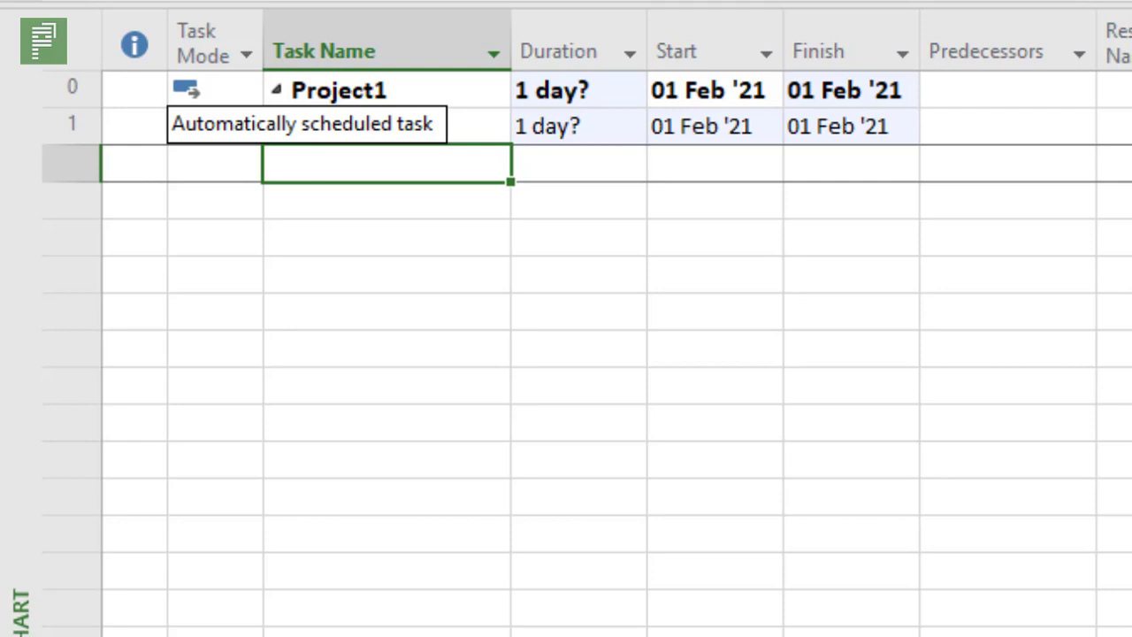
{"action": "left_click", "coordinate": [237, 137]}
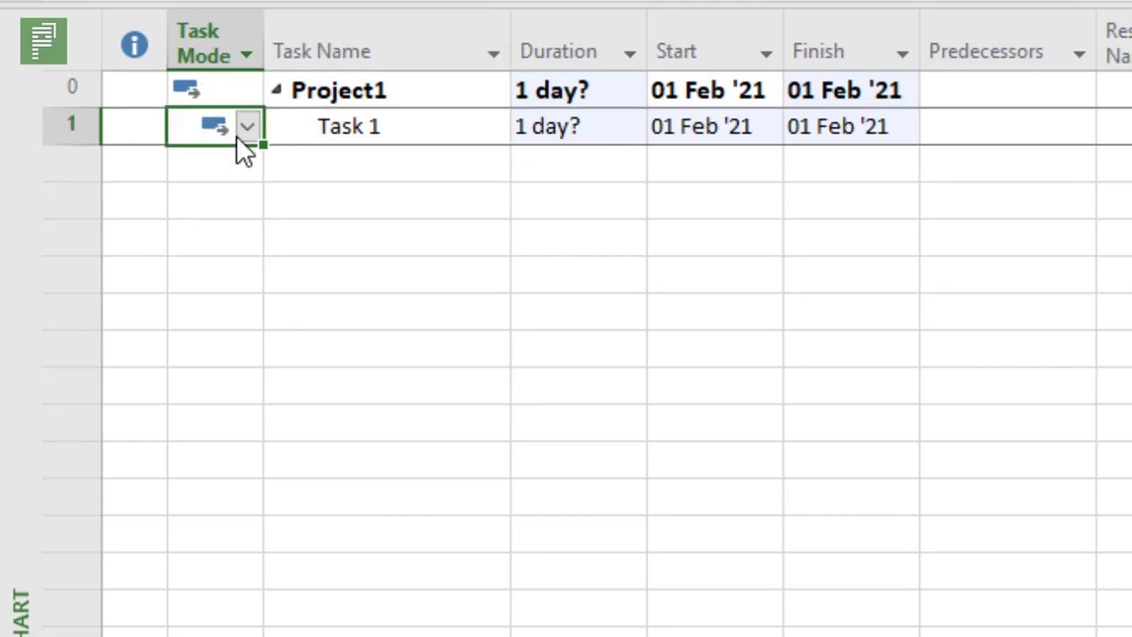
{"action": "left_click", "coordinate": [244, 132]}
{"action": "left_click", "coordinate": [244, 132]}
{"action": "left_click", "coordinate": [244, 157]}
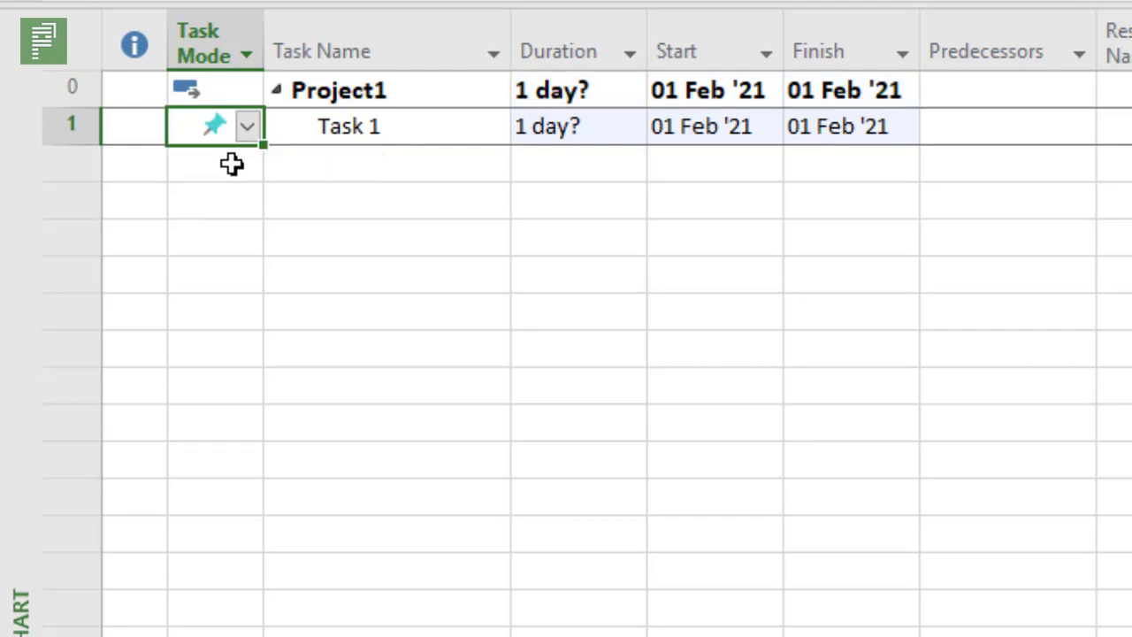
{"action": "left_click", "coordinate": [232, 164]}
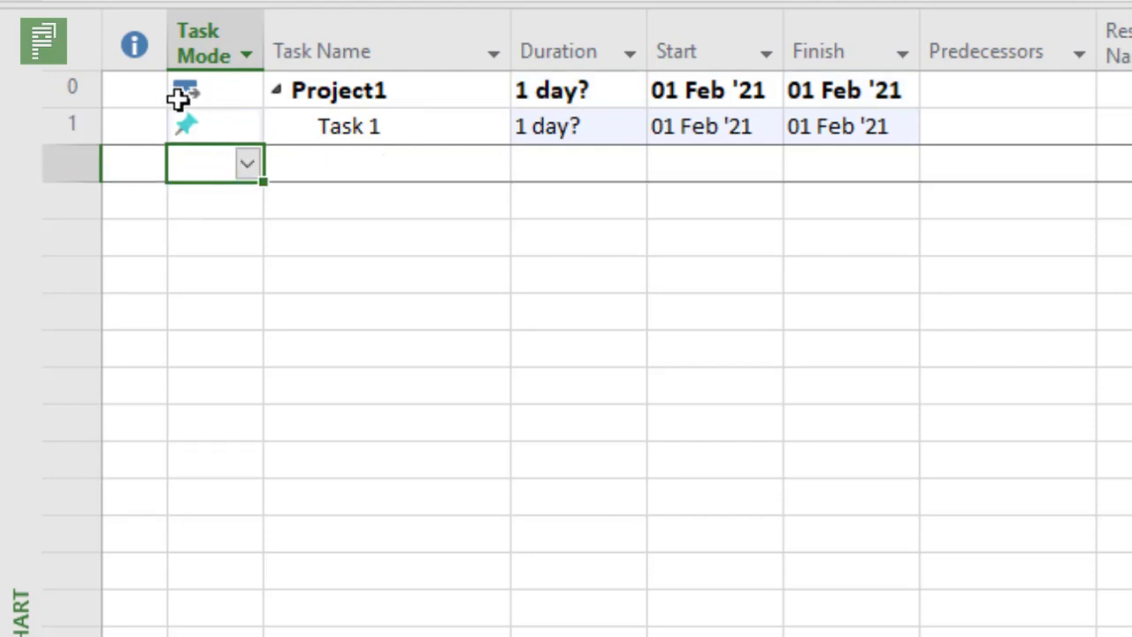
{"action": "left_click", "coordinate": [252, 125]}
{"action": "left_click", "coordinate": [251, 126]}
{"action": "left_click", "coordinate": [251, 126]}
{"action": "left_click", "coordinate": [245, 183]}
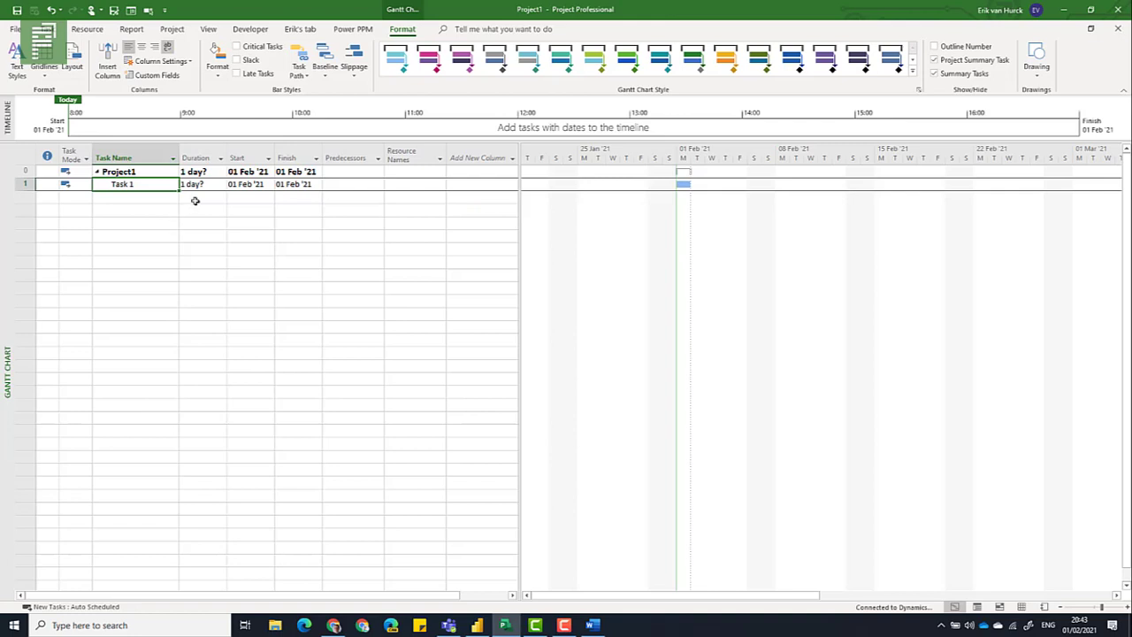
- Change Task 1's start to 15 Feb '21, creating a Start No Earlier Than constraint
{"action": "left_click", "coordinate": [244, 185]}
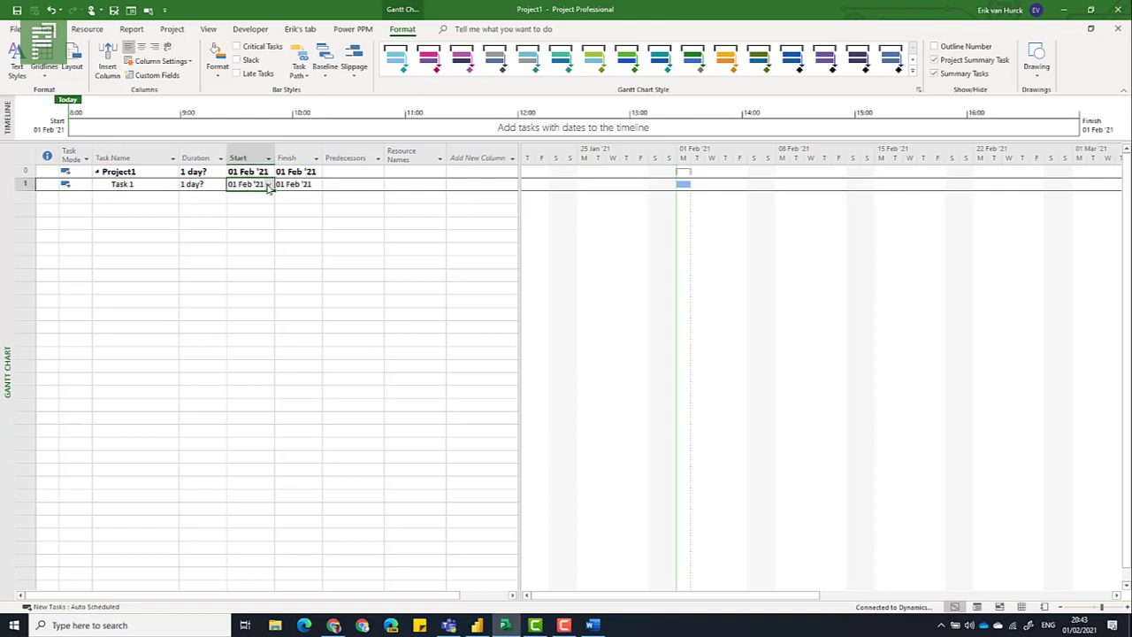
{"action": "left_click", "coordinate": [268, 186]}
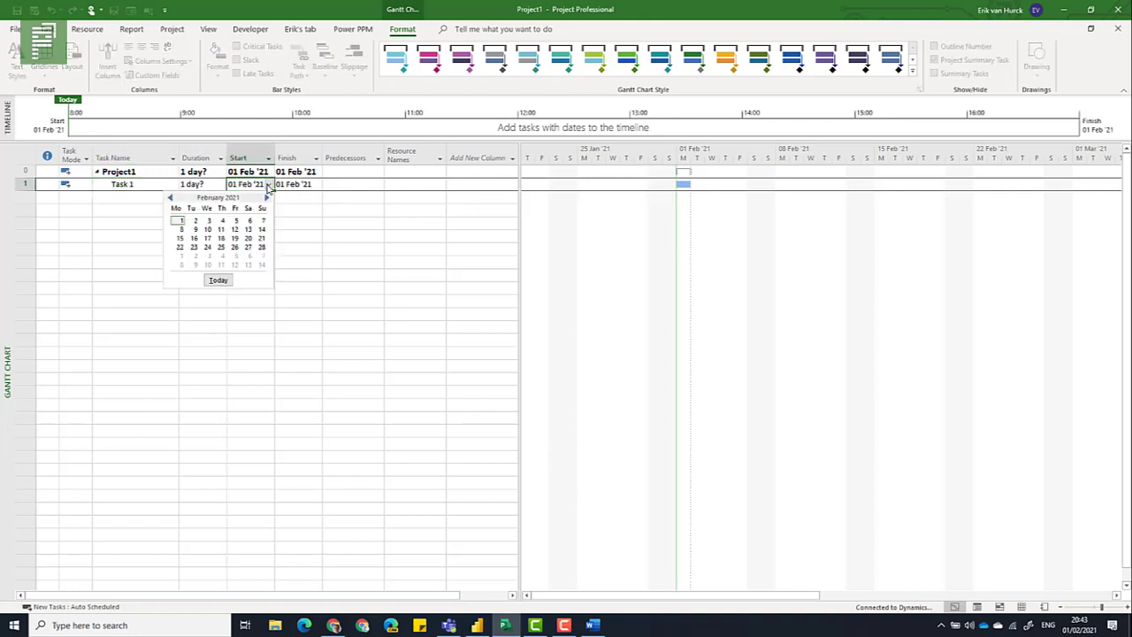
{"action": "left_click", "coordinate": [180, 239]}
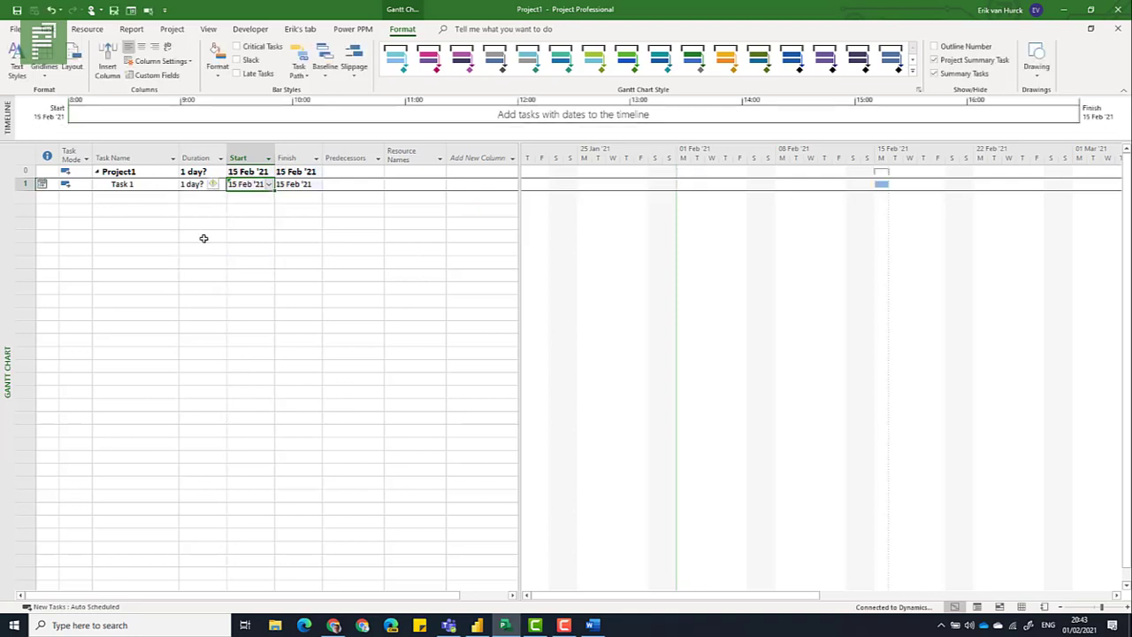
{"action": "left_click", "coordinate": [157, 226]}
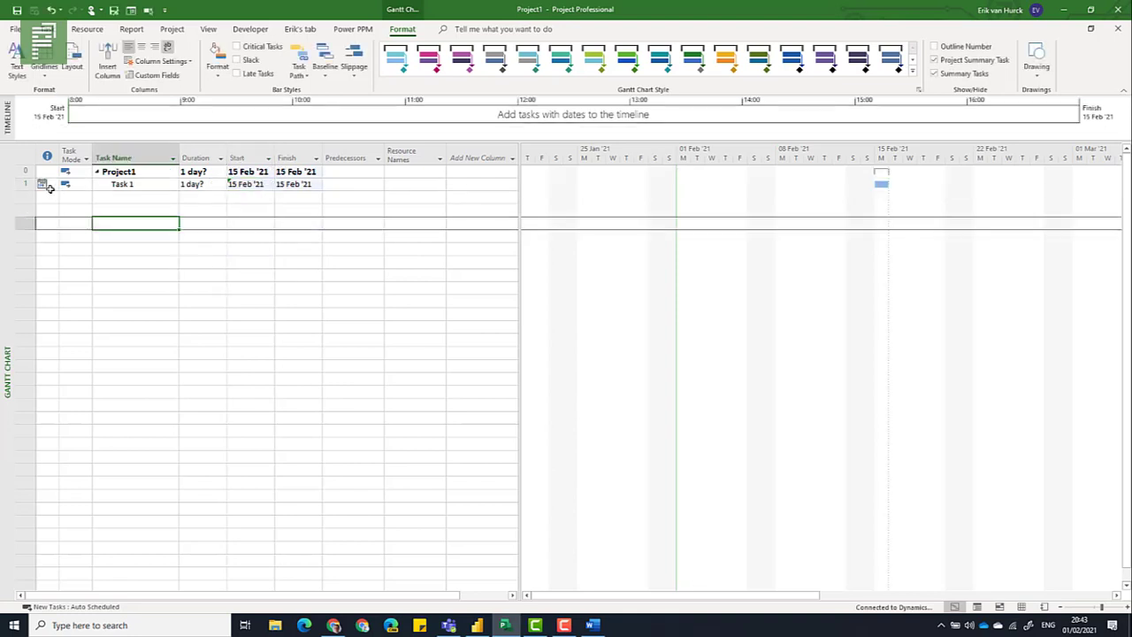
{"action": "mouse_move", "coordinate": [44, 184]}
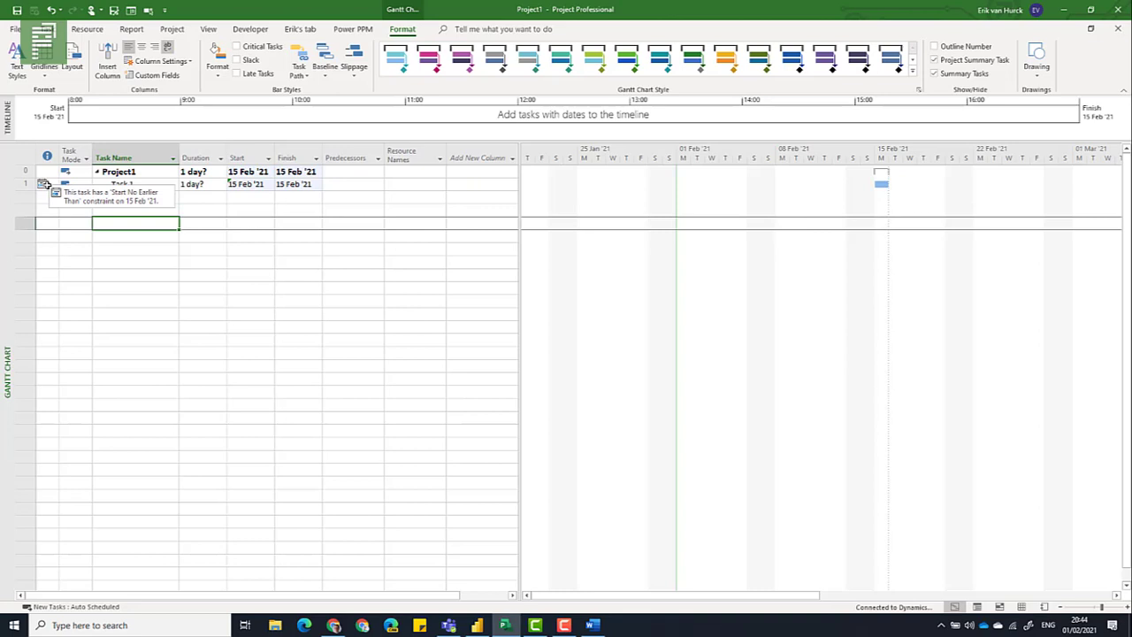
- Add Task 2 in the row below Task 1
{"action": "left_click", "coordinate": [149, 201]}
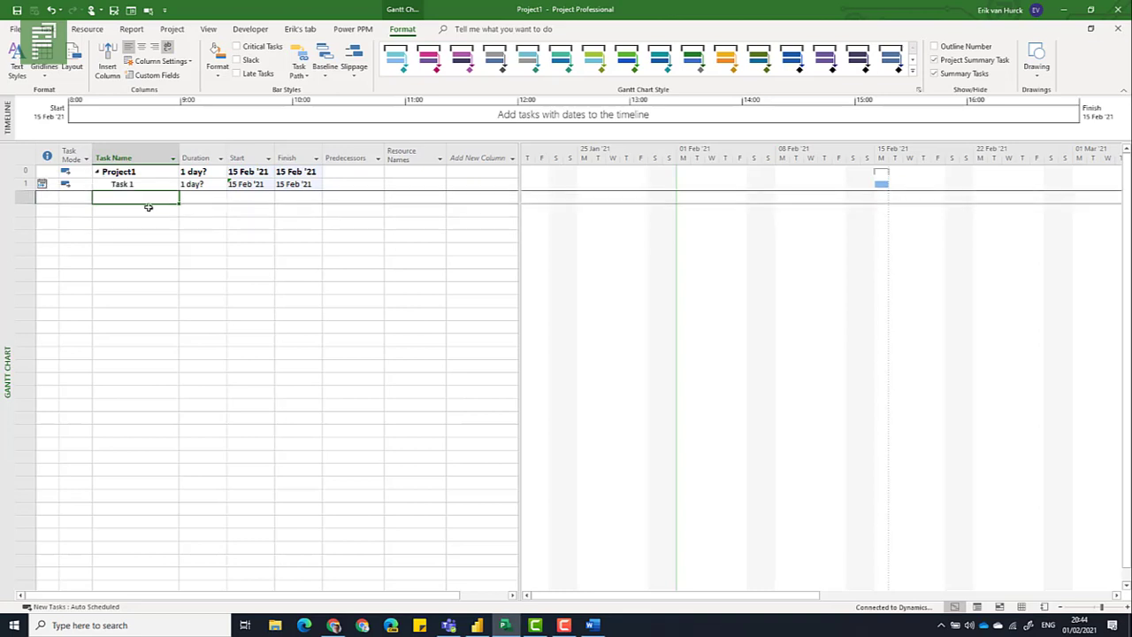
{"action": "type", "text": "Task 2"}
{"action": "key", "text": "Return"}
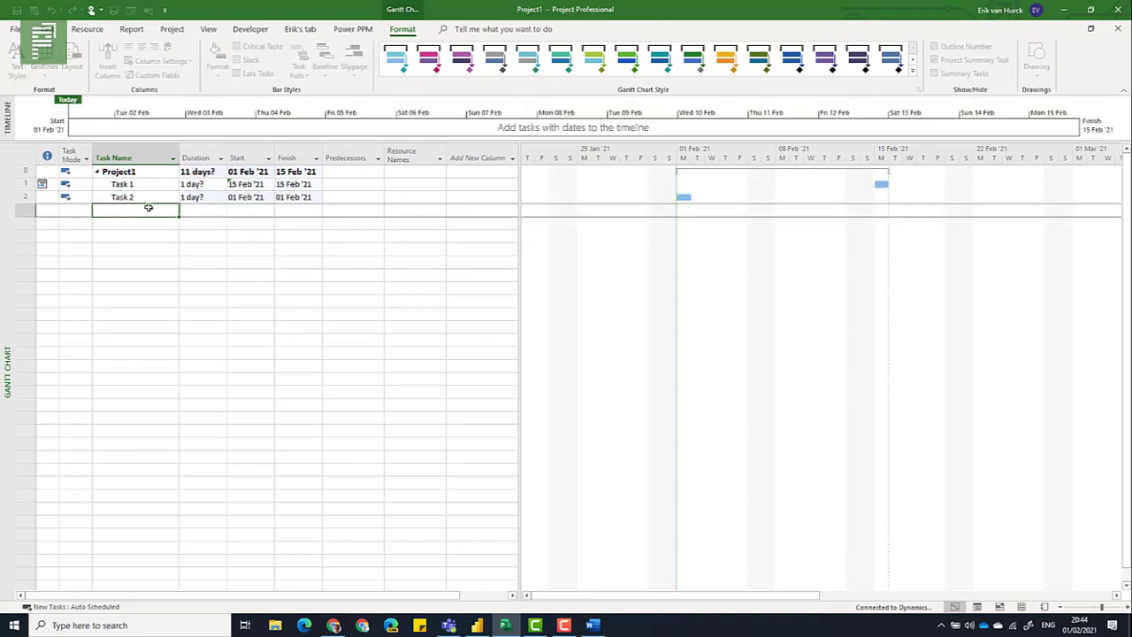
- Fill Task 1's start date down to Task 2, then undo back to Task 1 on 01 Feb '21
{"action": "left_click", "coordinate": [234, 197]}
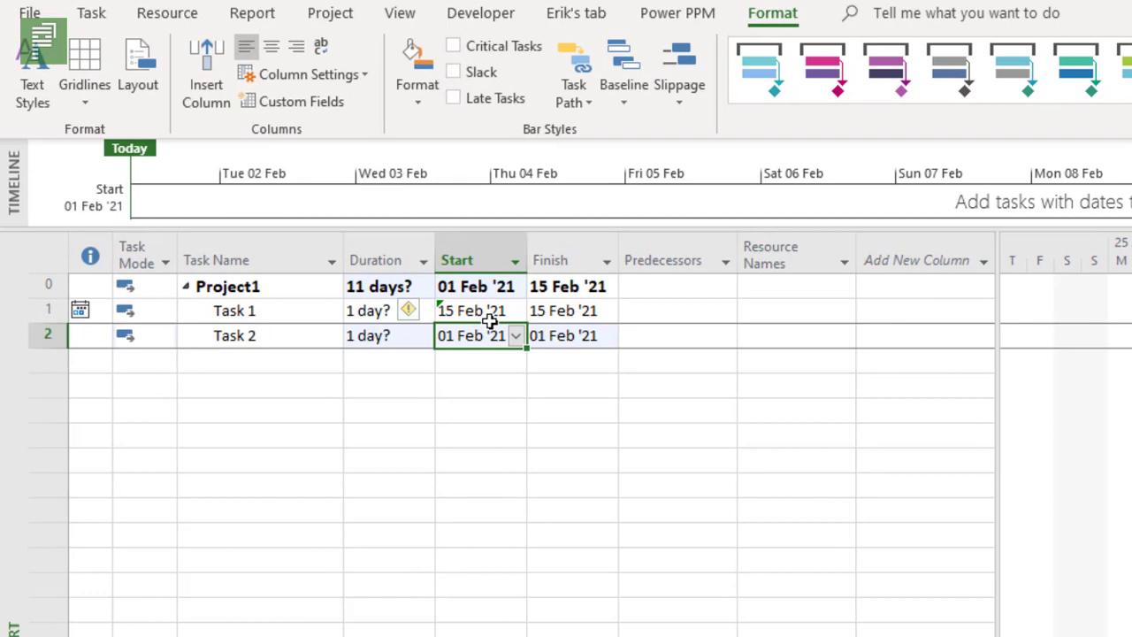
{"action": "left_click", "coordinate": [491, 318]}
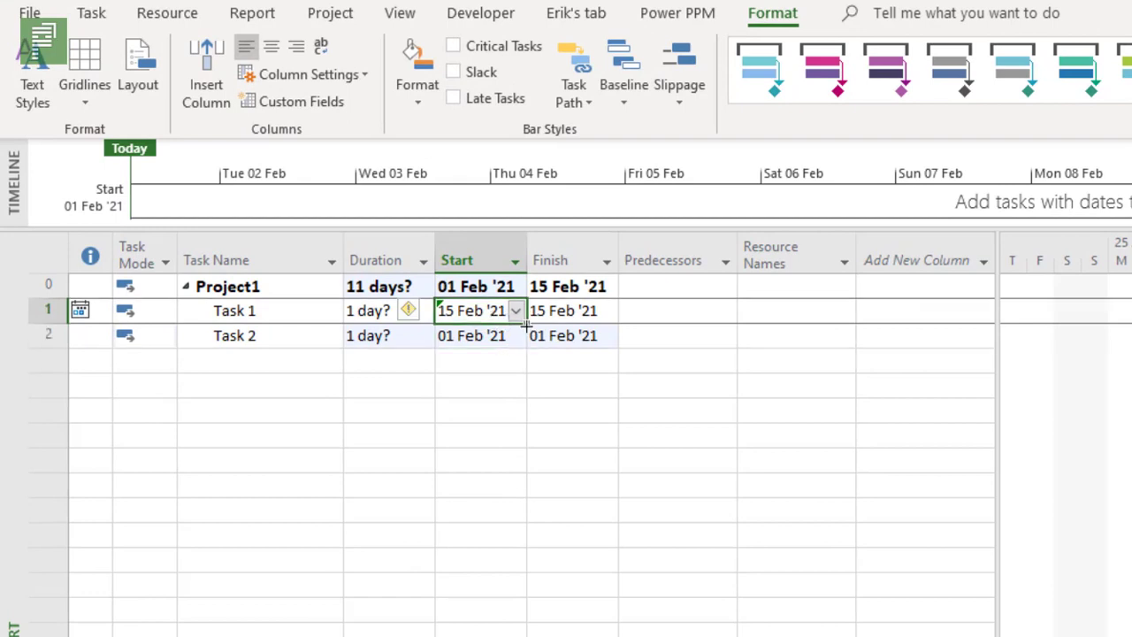
{"action": "left_click_drag", "start_coordinate": [526, 329], "coordinate": [522, 348]}
{"action": "left_click", "coordinate": [512, 367]}
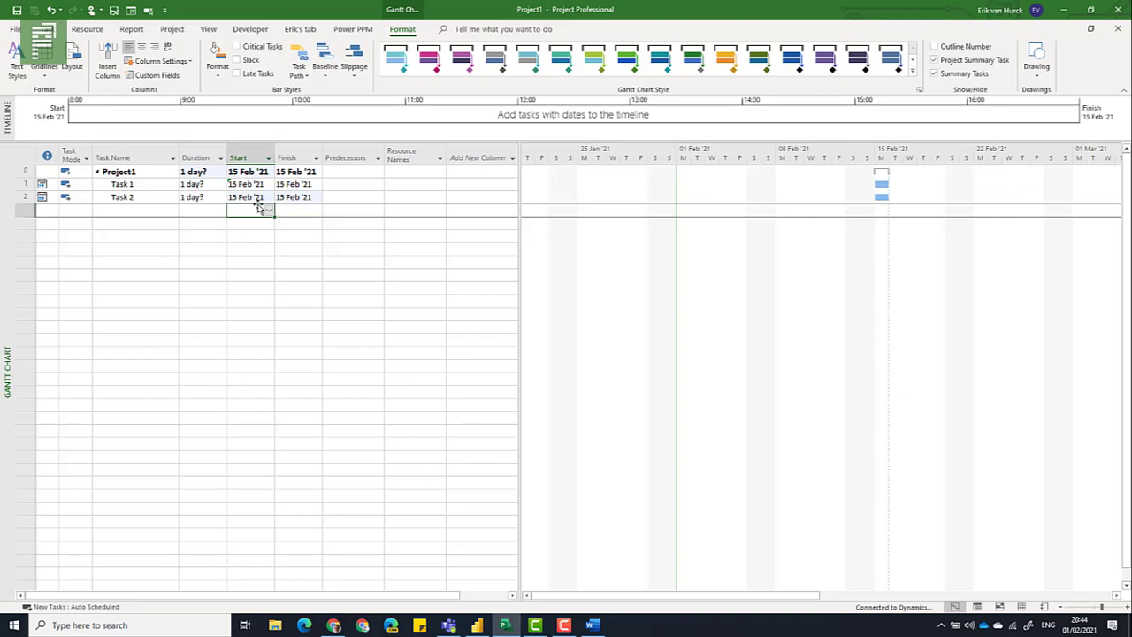
{"action": "key", "text": "ctrl+z"}
{"action": "key", "text": "ctrl+z"}
{"action": "key", "text": "ctrl+z"}
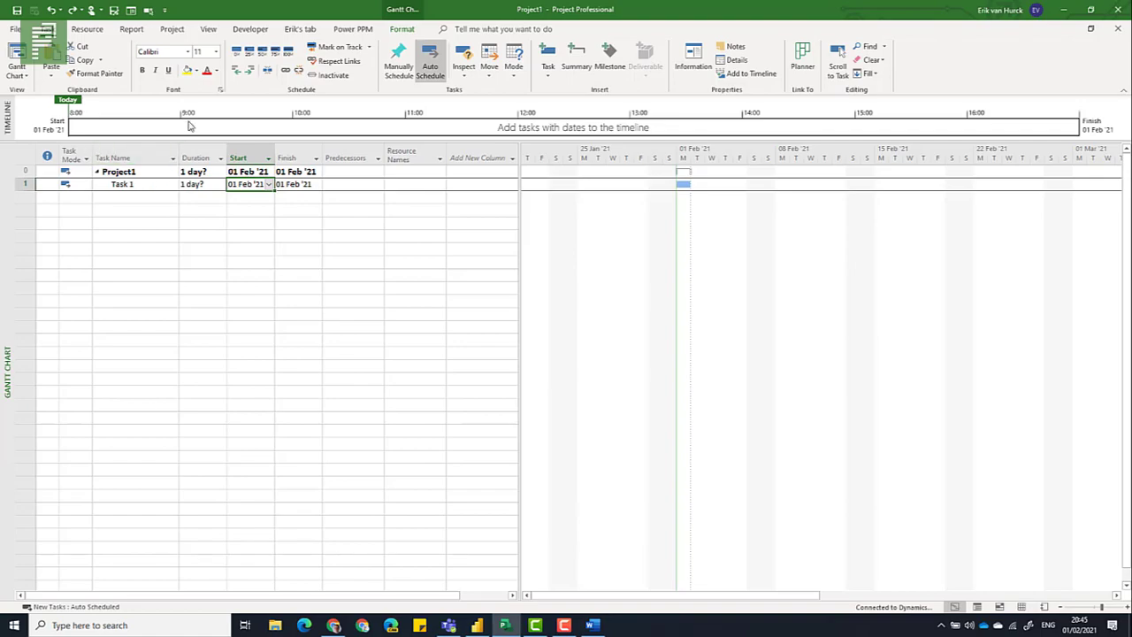
- In Project Information, keep scheduling from Project Start Date and set the start to 15 Feb 2021
{"action": "left_click", "coordinate": [170, 29]}
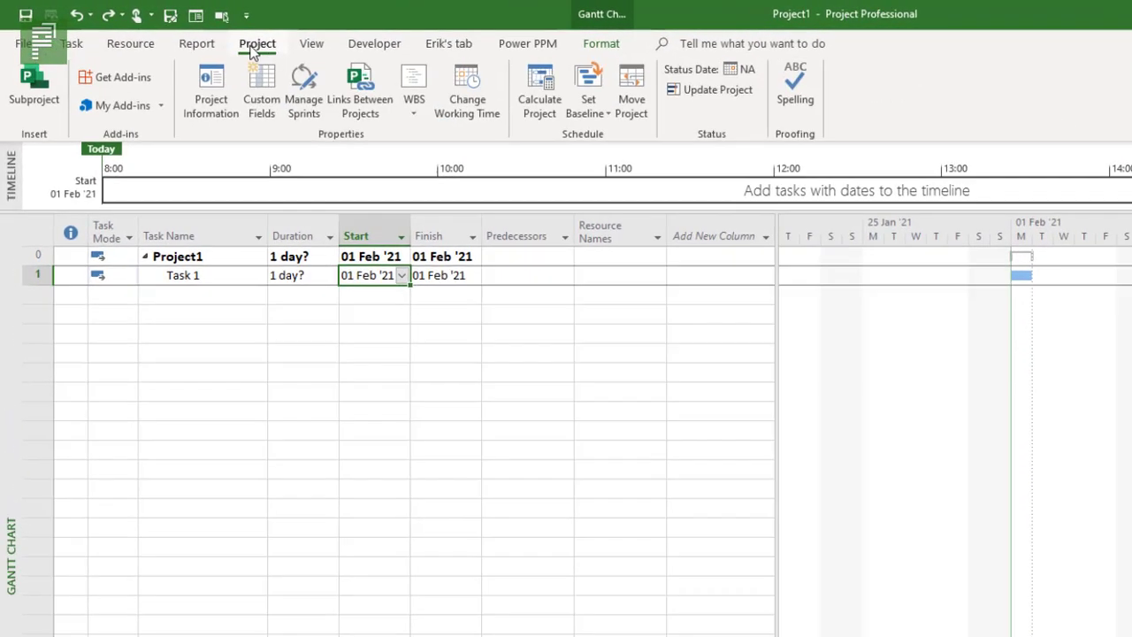
{"action": "left_click", "coordinate": [234, 102]}
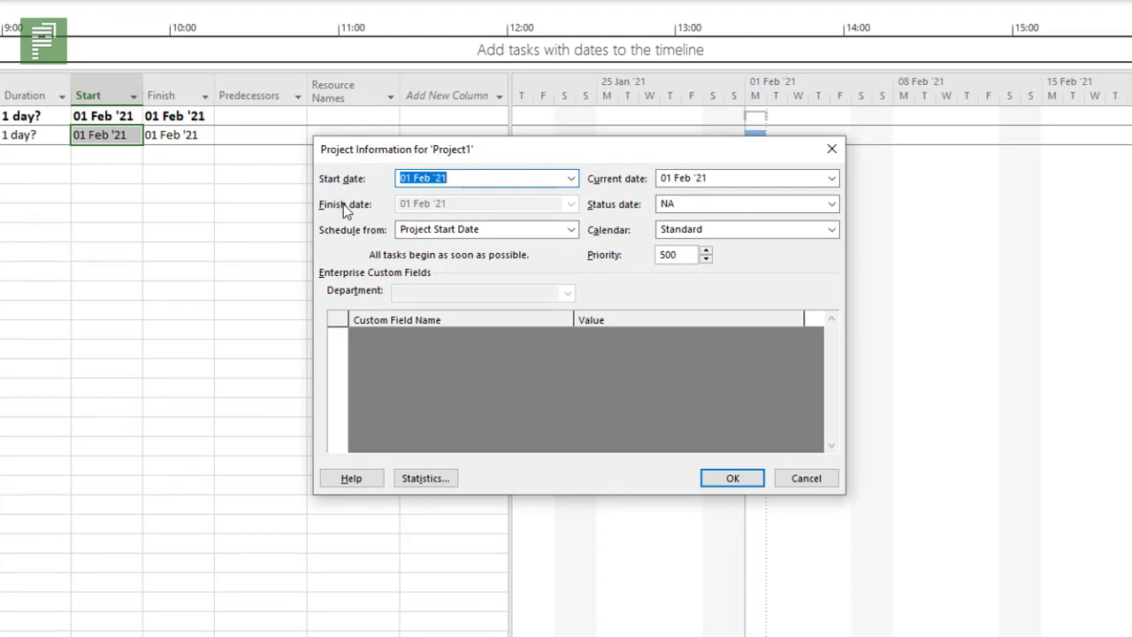
{"action": "left_click", "coordinate": [397, 235]}
{"action": "left_click", "coordinate": [397, 235]}
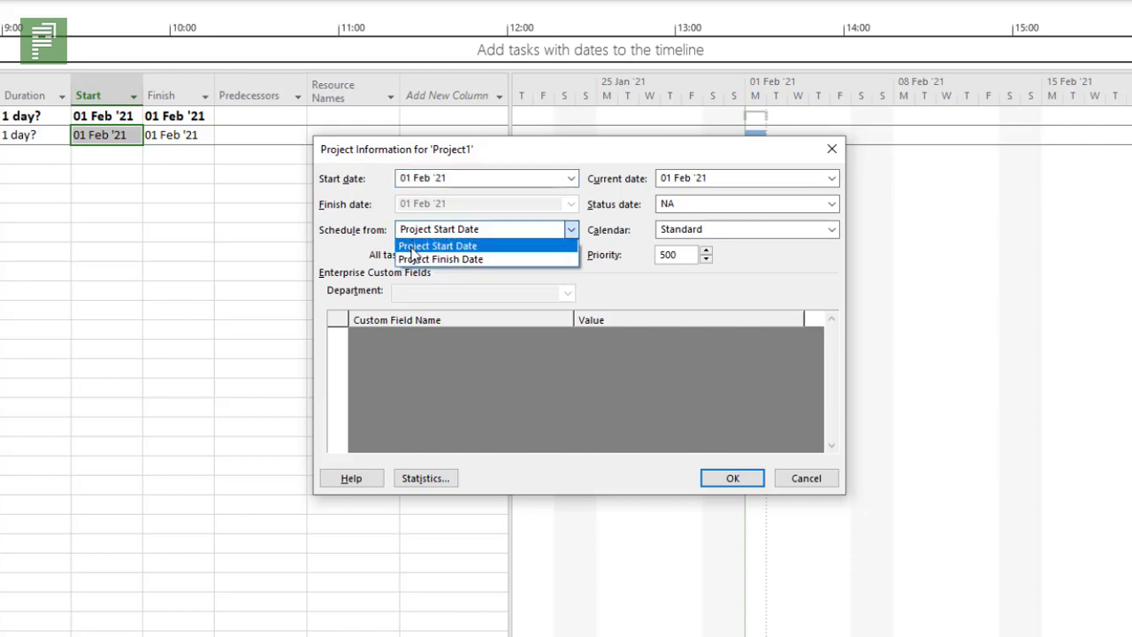
{"action": "left_click", "coordinate": [410, 248]}
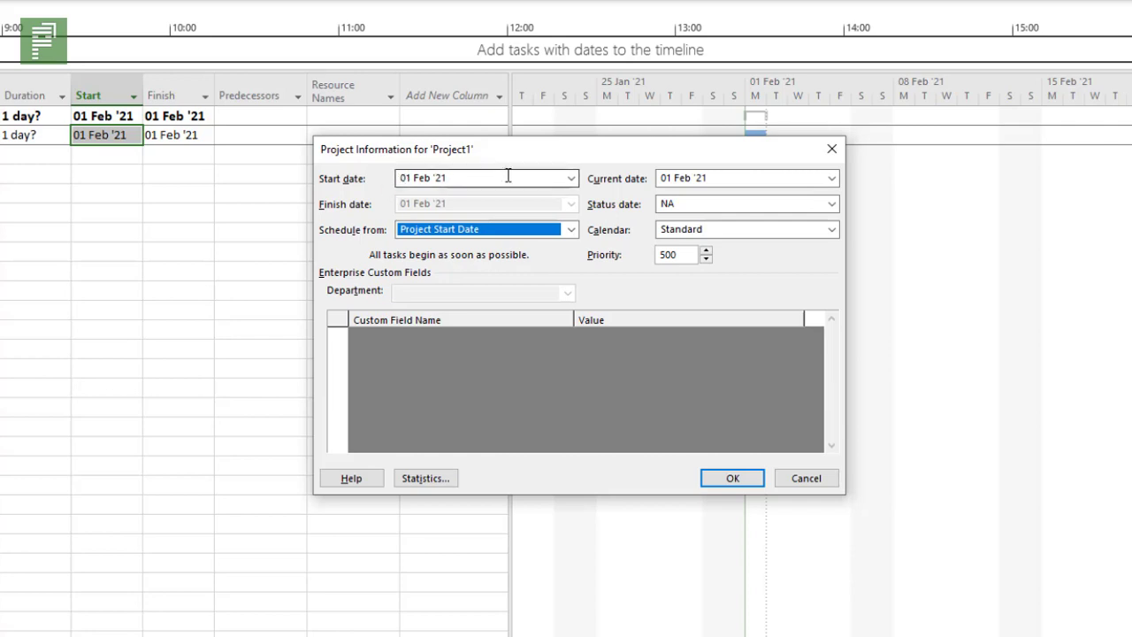
{"action": "left_click", "coordinate": [571, 179]}
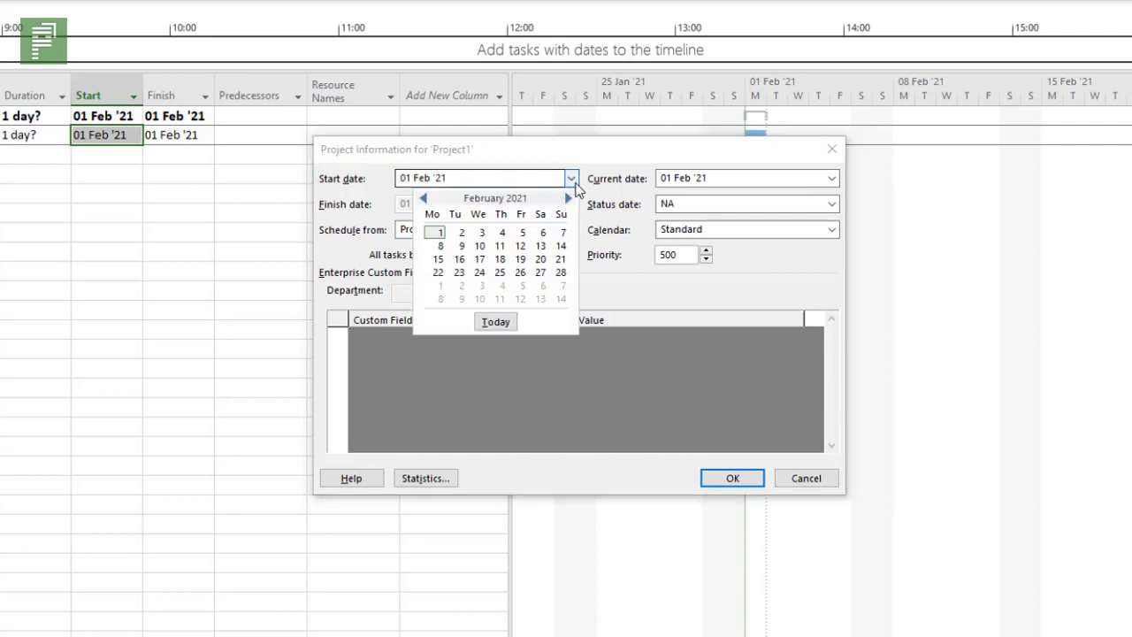
{"action": "left_click", "coordinate": [438, 259]}
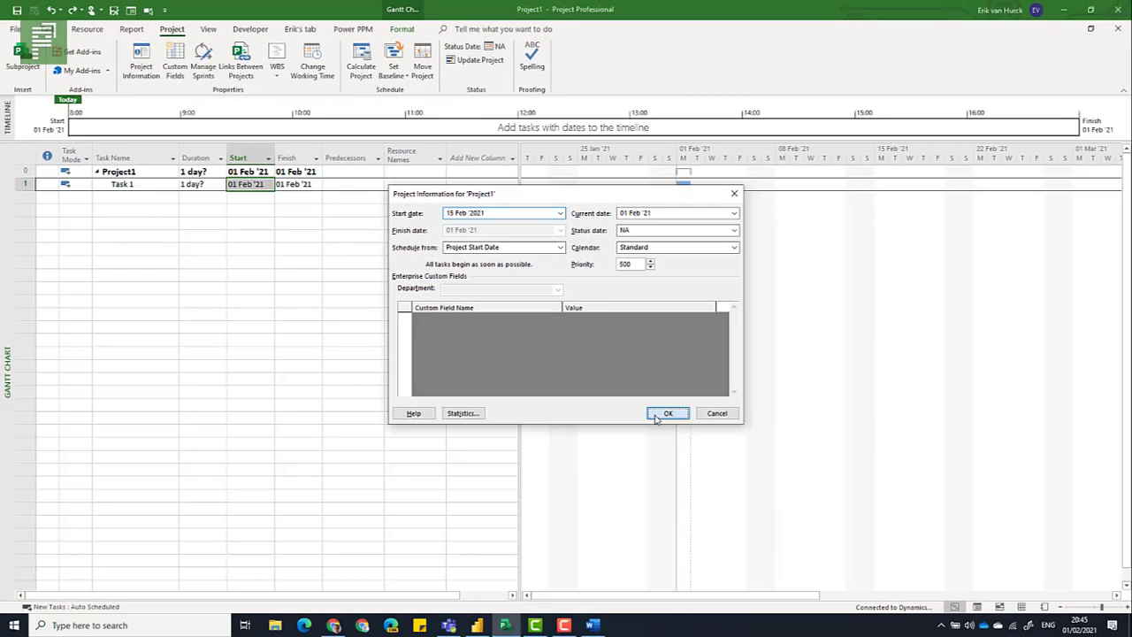
{"action": "left_click", "coordinate": [667, 413]}
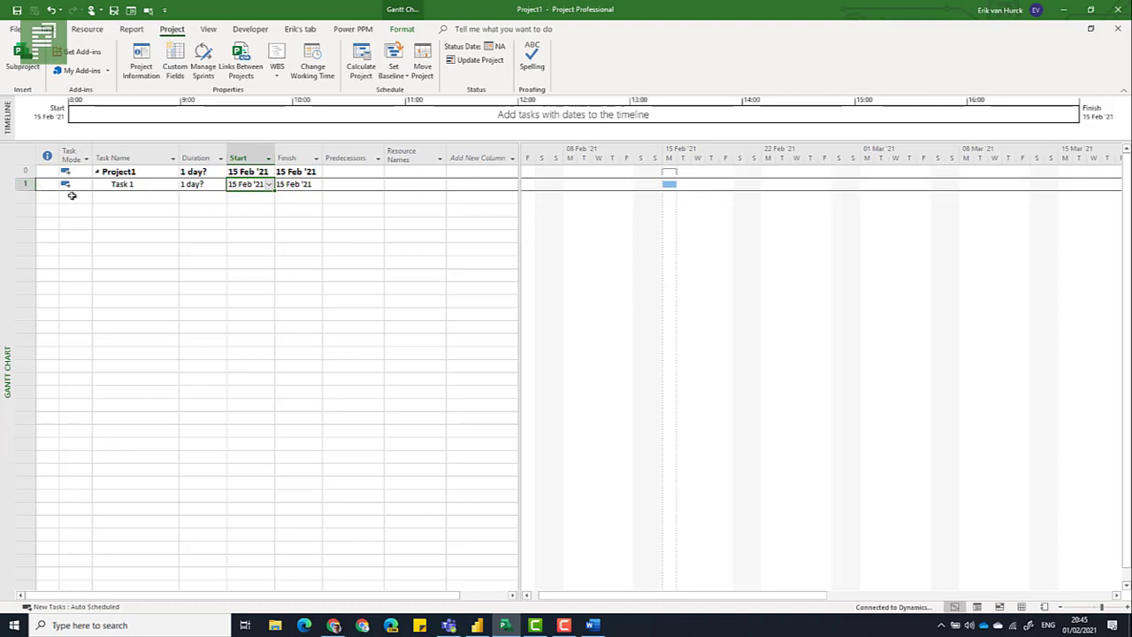
- Enter Task 2 in the next empty row, then select the Project1 summary row
{"action": "left_click", "coordinate": [110, 198]}
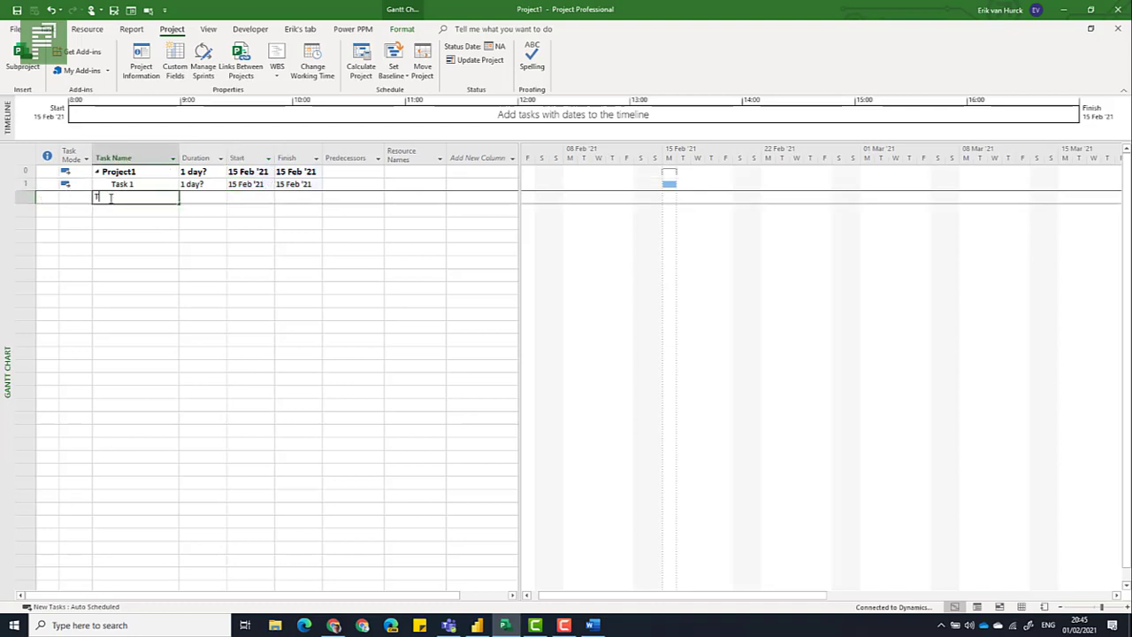
{"action": "type", "text": "Task 2"}
{"action": "key", "text": "Return"}
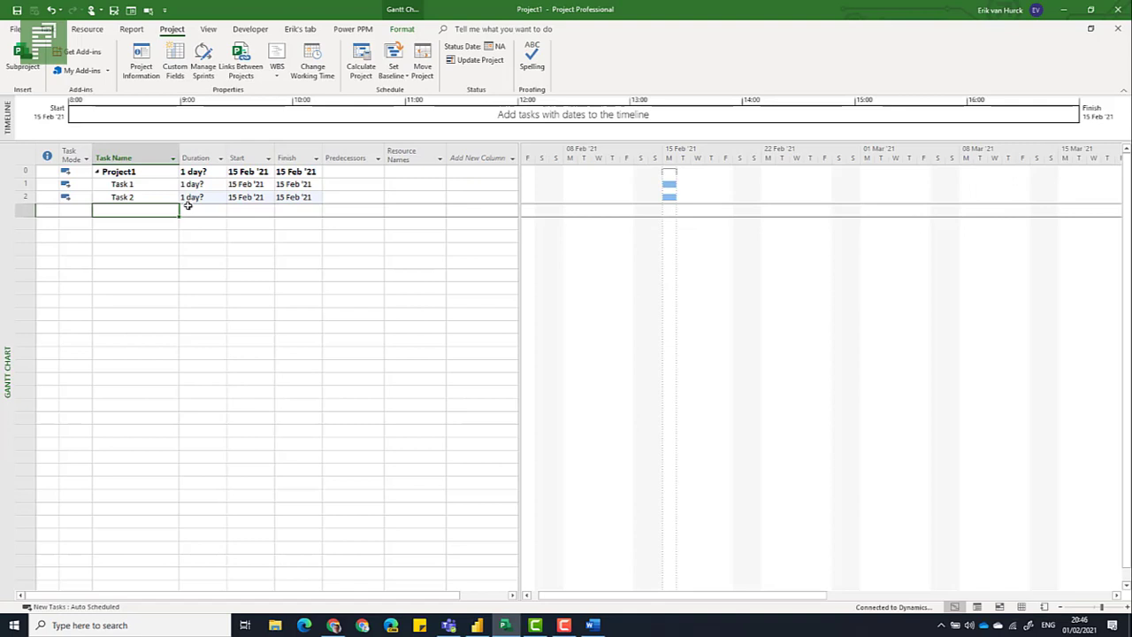
{"action": "left_click", "coordinate": [23, 170]}
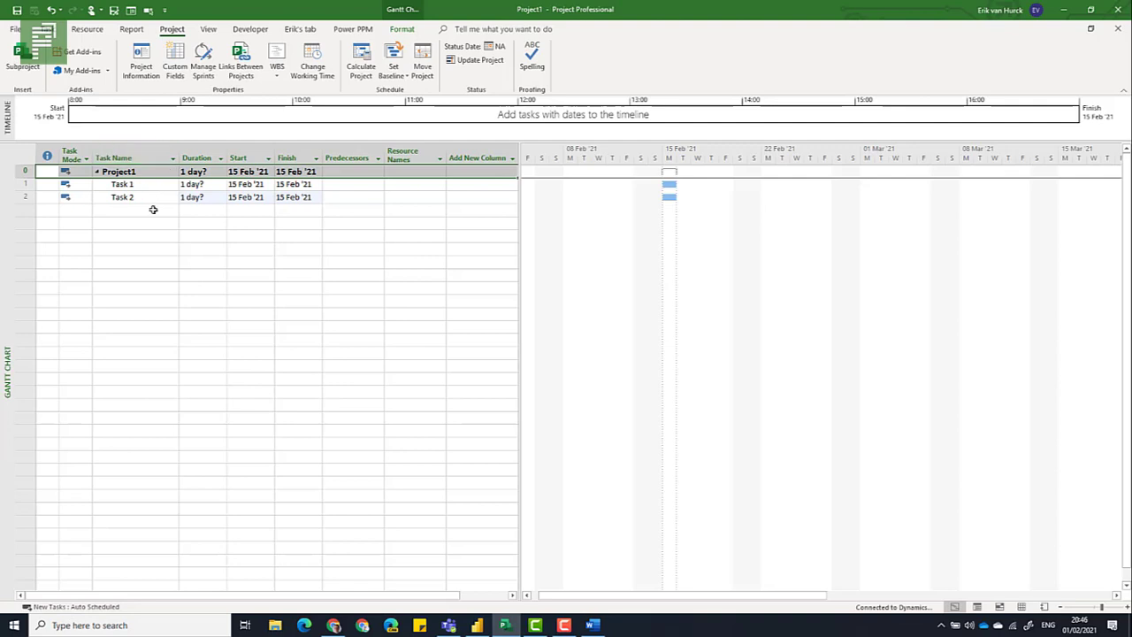
{"action": "key", "text": "alt+Tab"}
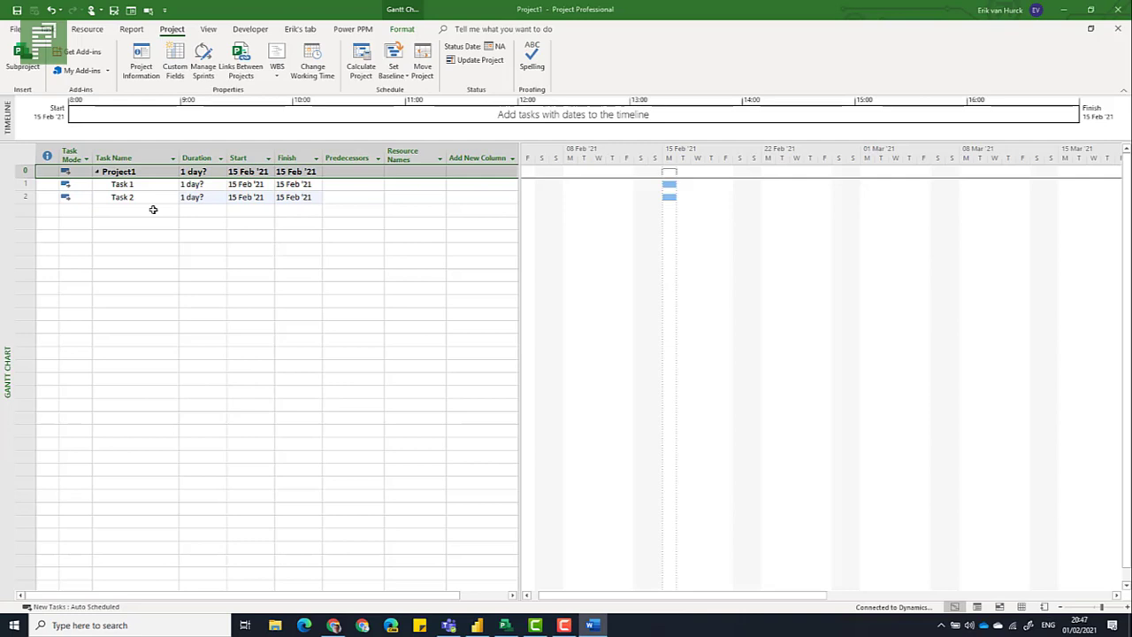
- Insert a new task named Phase 1 above Task 1
{"action": "left_click", "coordinate": [151, 184]}
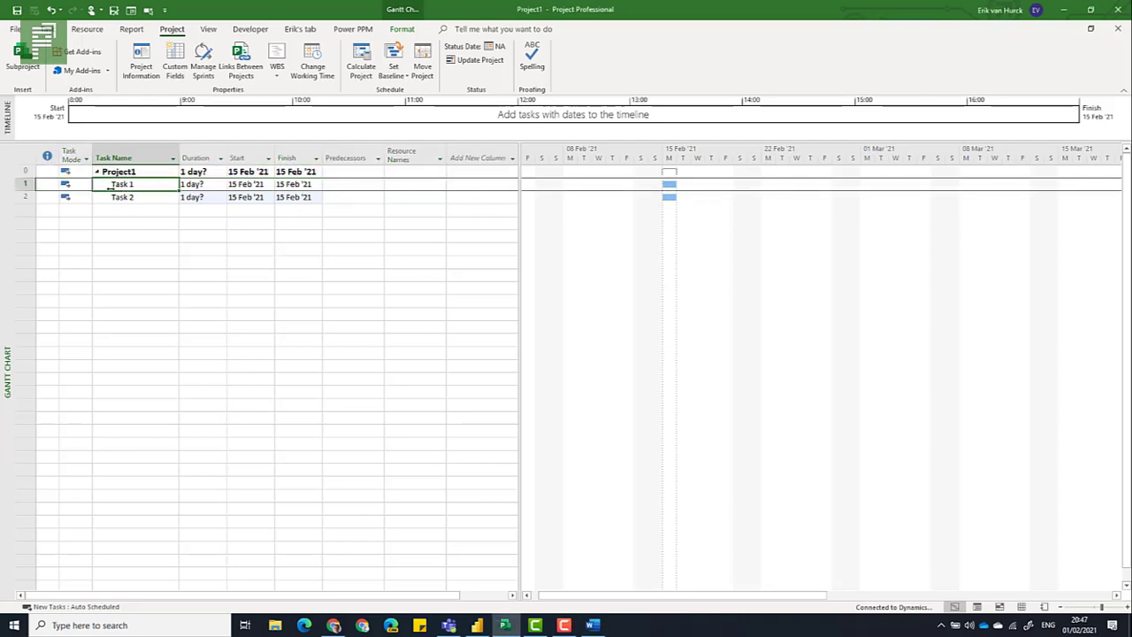
{"action": "key", "text": "Insert"}
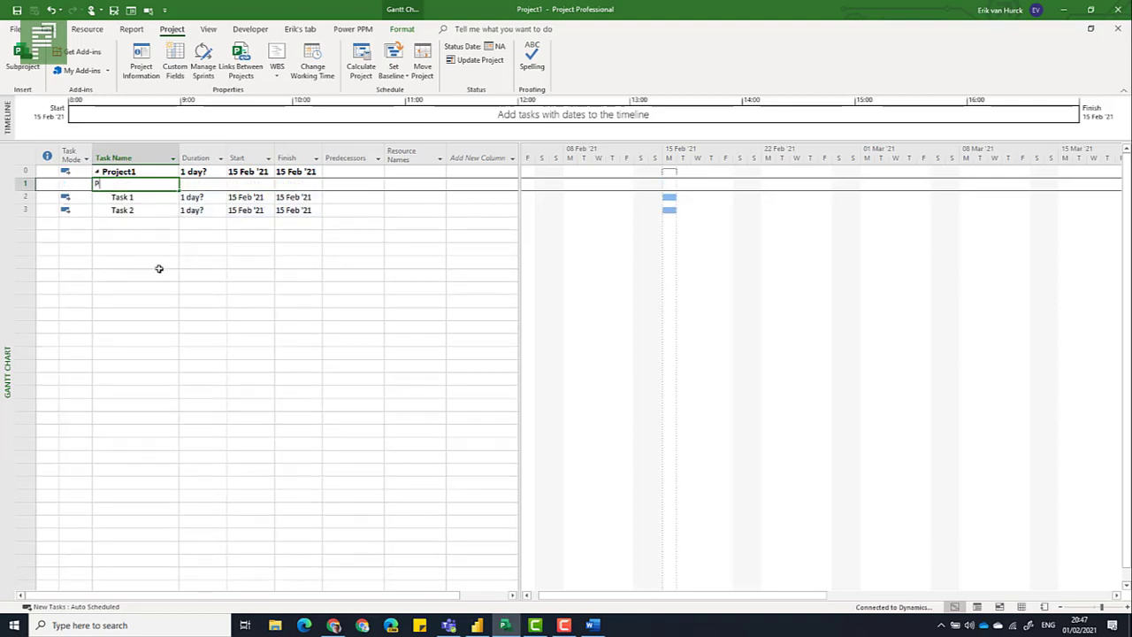
{"action": "type", "text": "Phase 1"}
{"action": "key", "text": "Return"}
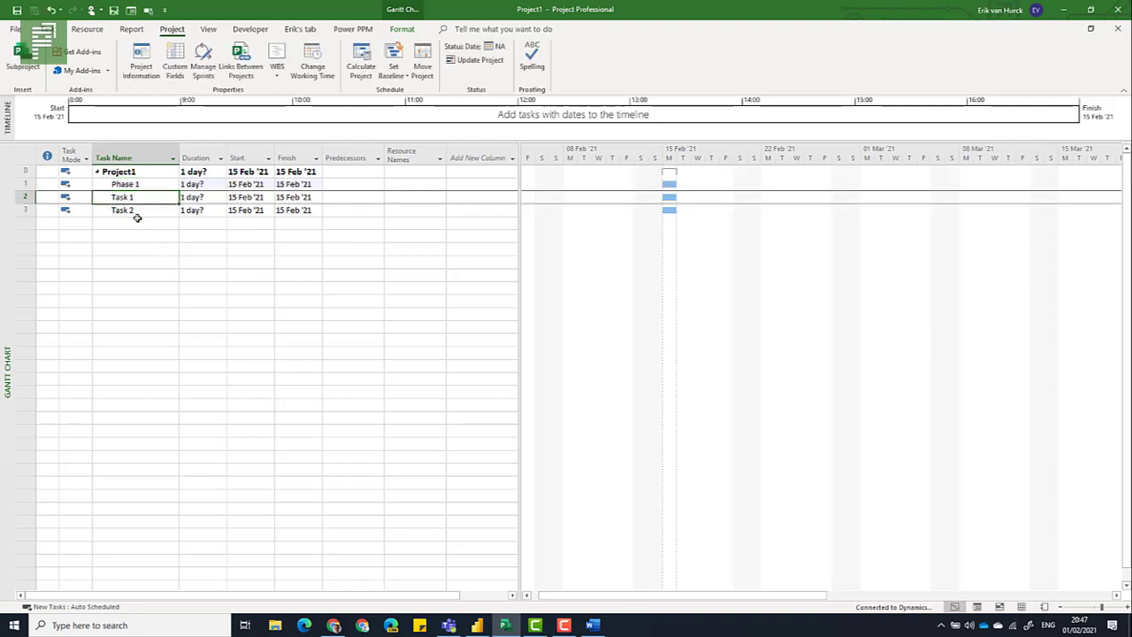
- Add Milestone 1 below Task 2 with a duration of 0 days
{"action": "left_click", "coordinate": [136, 223]}
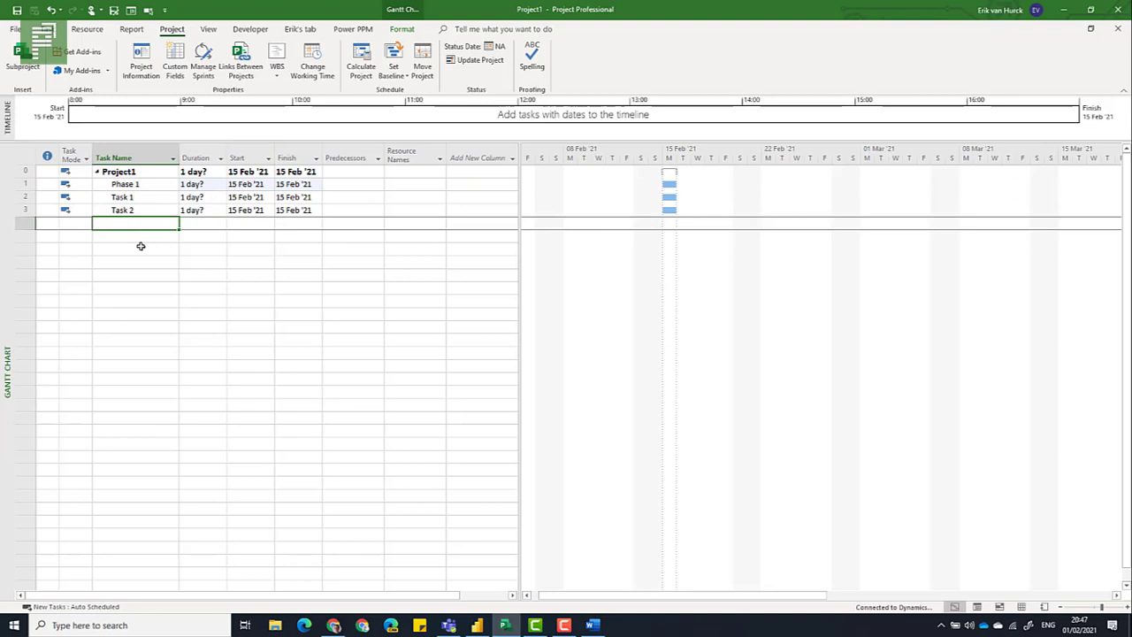
{"action": "type", "text": "Milestone 1"}
{"action": "key", "text": "Return"}
{"action": "left_click", "coordinate": [217, 223]}
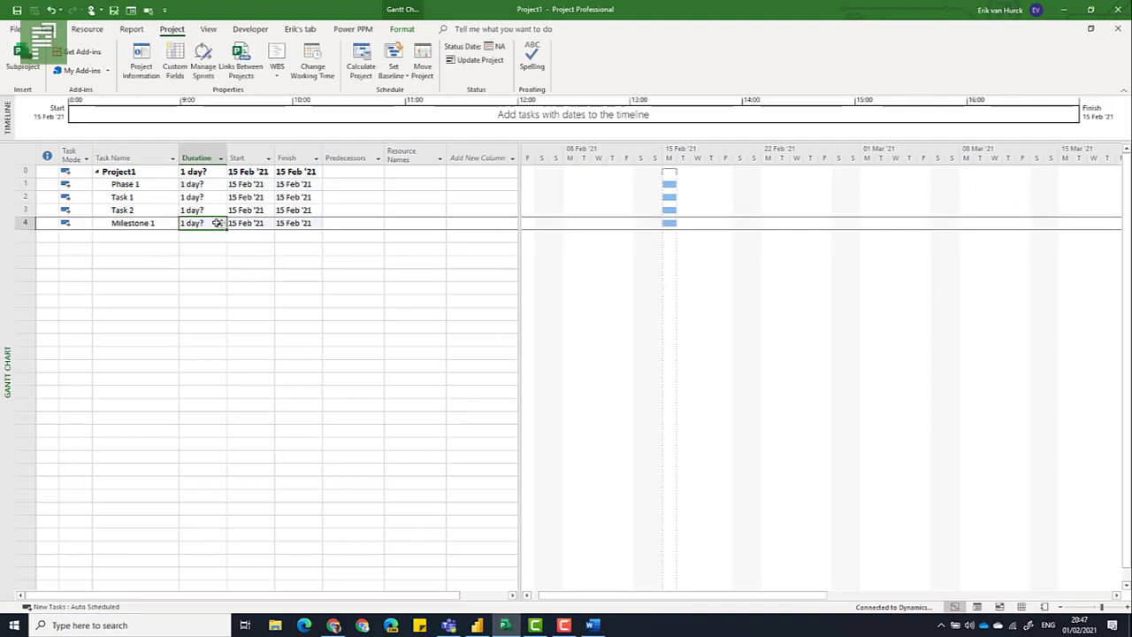
{"action": "type", "text": "0d"}
{"action": "key", "text": "Return"}
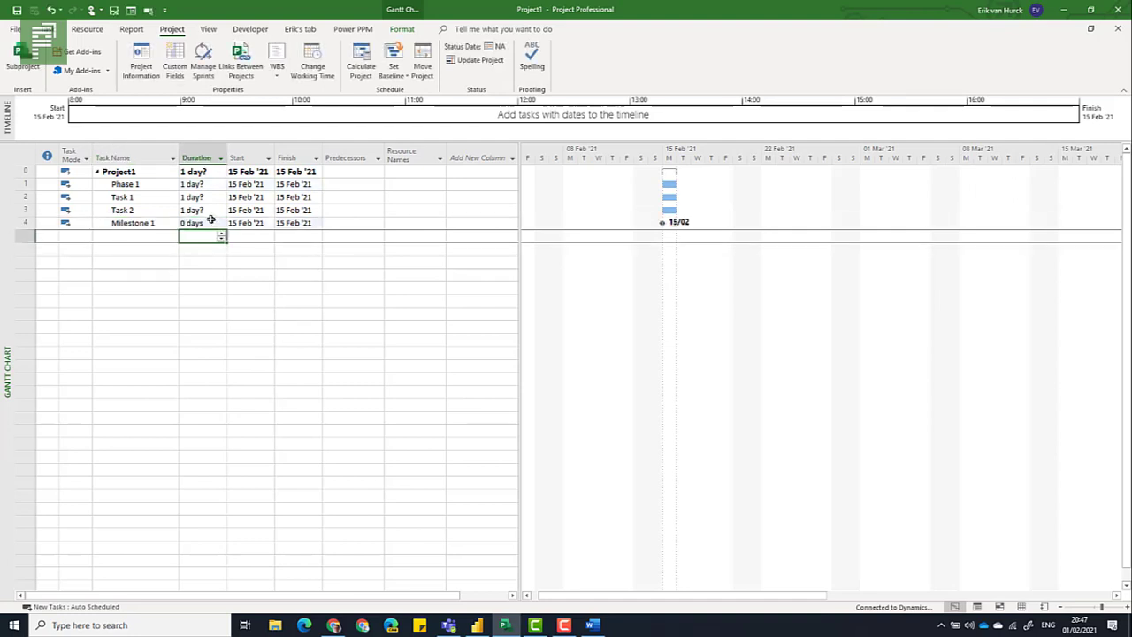
{"action": "left_click", "coordinate": [184, 186]}
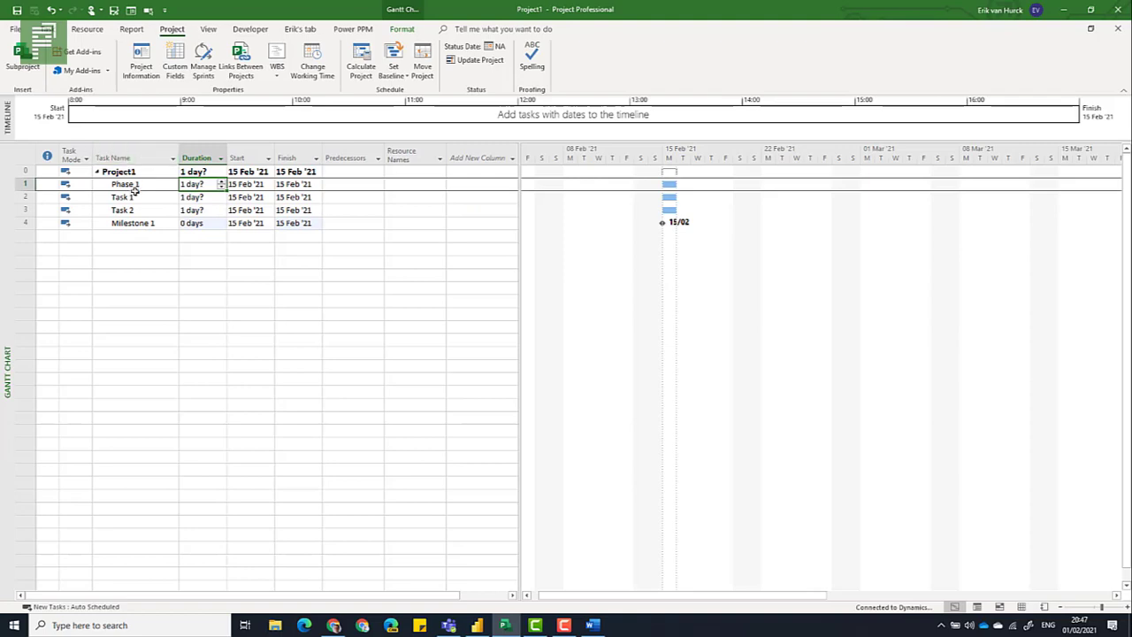
{"action": "left_click", "coordinate": [138, 237]}
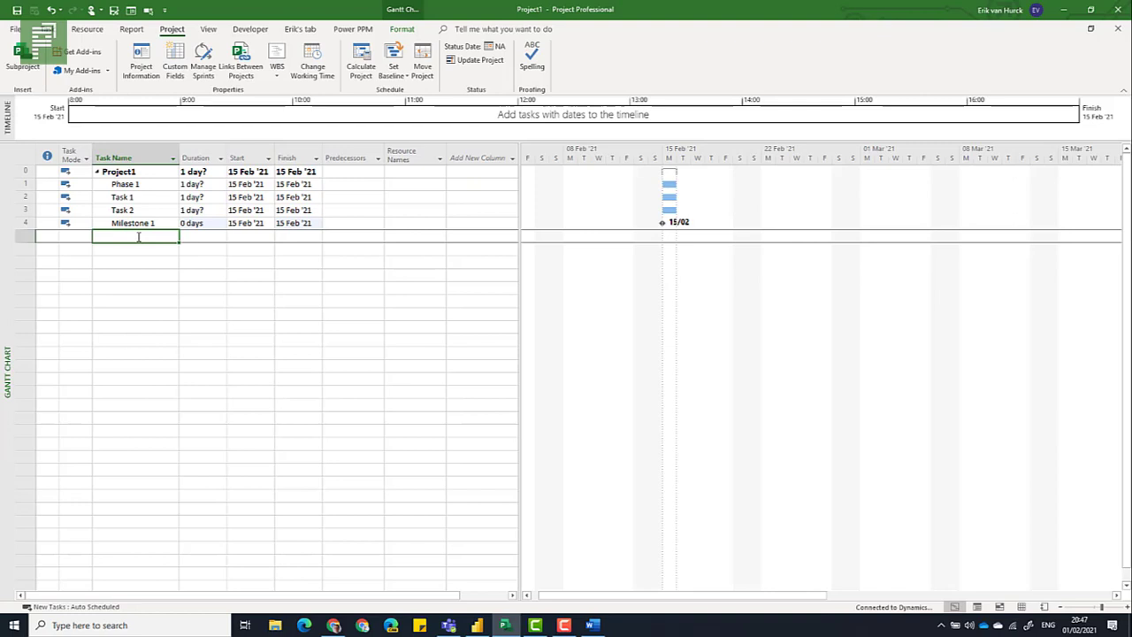
- Add tasks Phase 2, Task 3, Task 3.1 and Task 3.2
{"action": "type", "text": "Pha"}
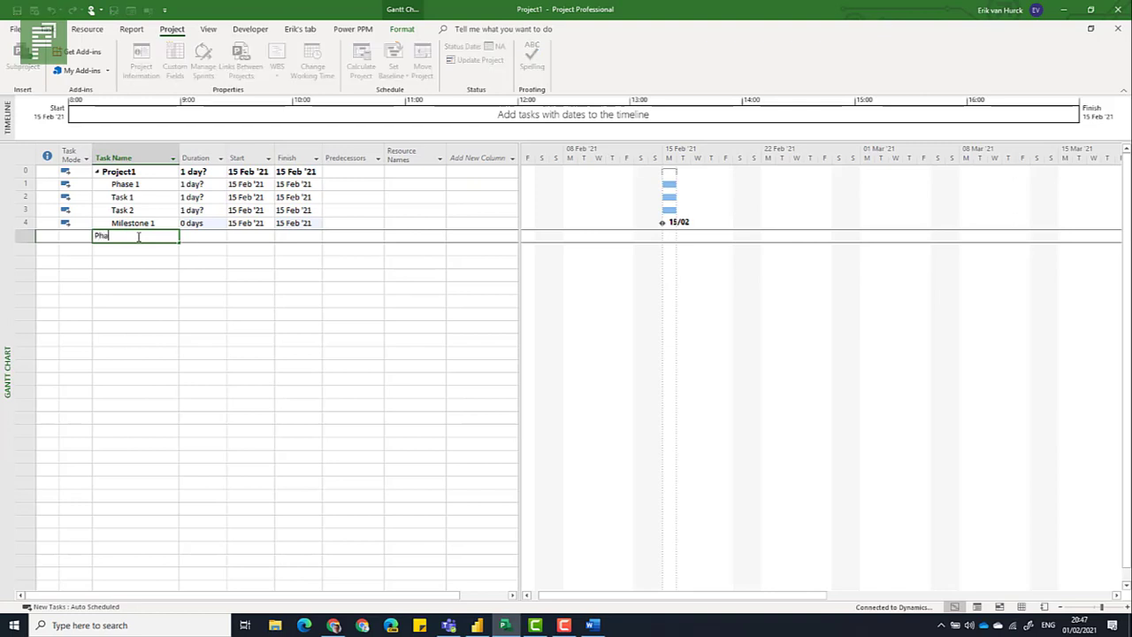
{"action": "type", "text": "se 2"}
{"action": "key", "text": "Return"}
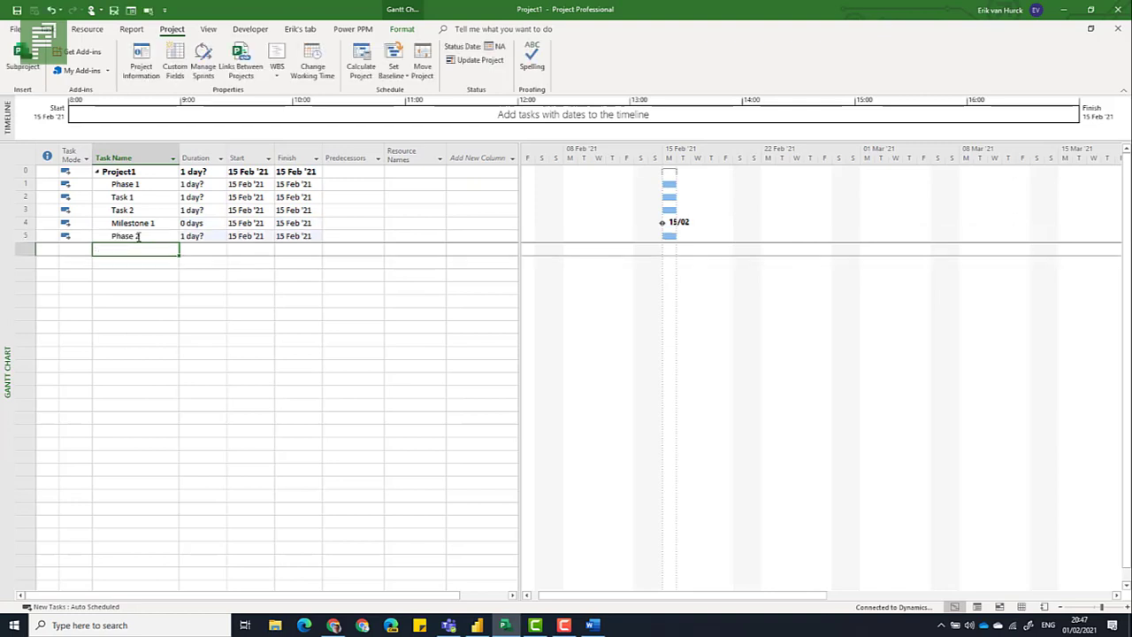
{"action": "type", "text": "Task 2"}
{"action": "key", "text": "BackSpace"}
{"action": "type", "text": "3"}
{"action": "key", "text": "Return"}
{"action": "type", "text": "TAsks"}
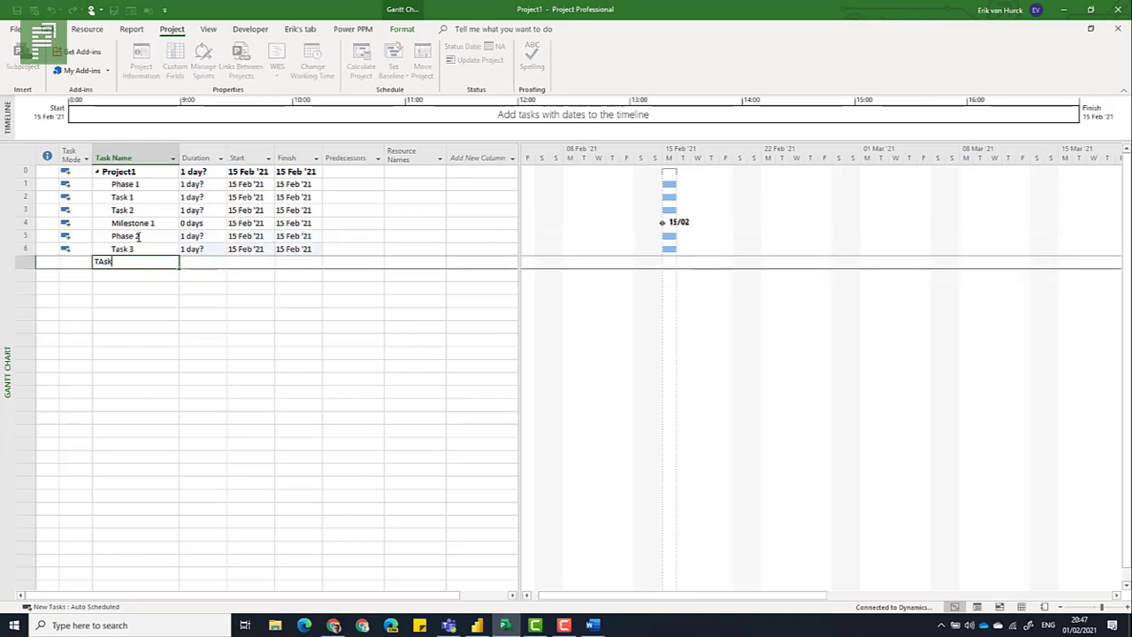
{"action": "key", "text": "BackSpace"}
{"action": "key", "text": "BackSpace"}
{"action": "key", "text": "BackSpace"}
{"action": "key", "text": "BackSpace"}
{"action": "type", "text": "ask 3.1"}
{"action": "key", "text": "Return"}
{"action": "type", "text": "Tas"}
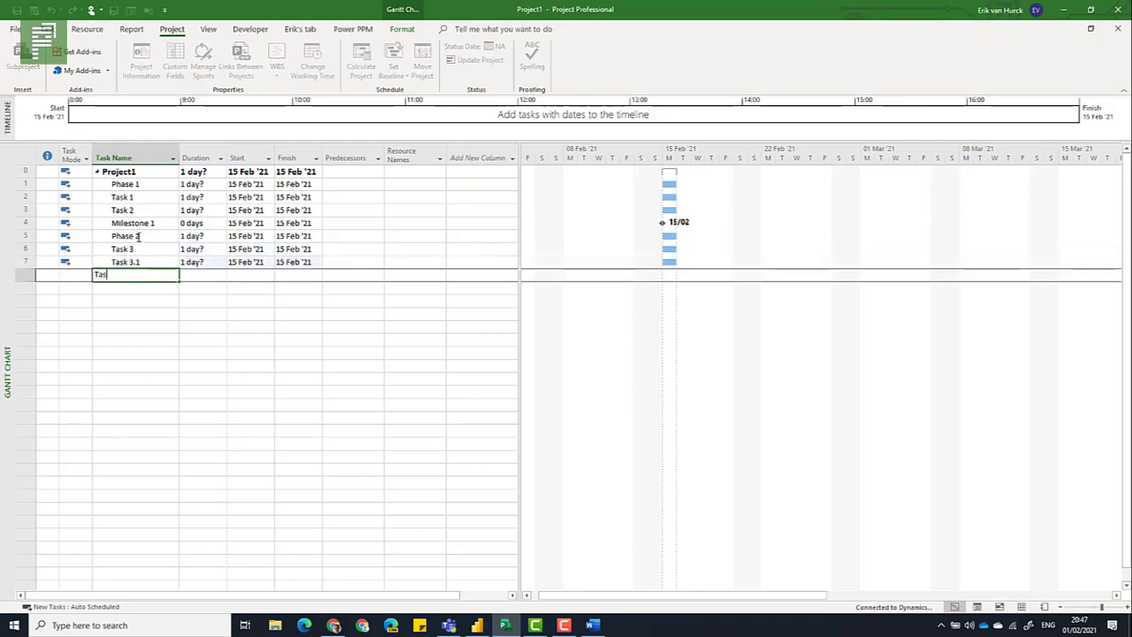
{"action": "type", "text": "k 3.2"}
{"action": "key", "text": "Return"}
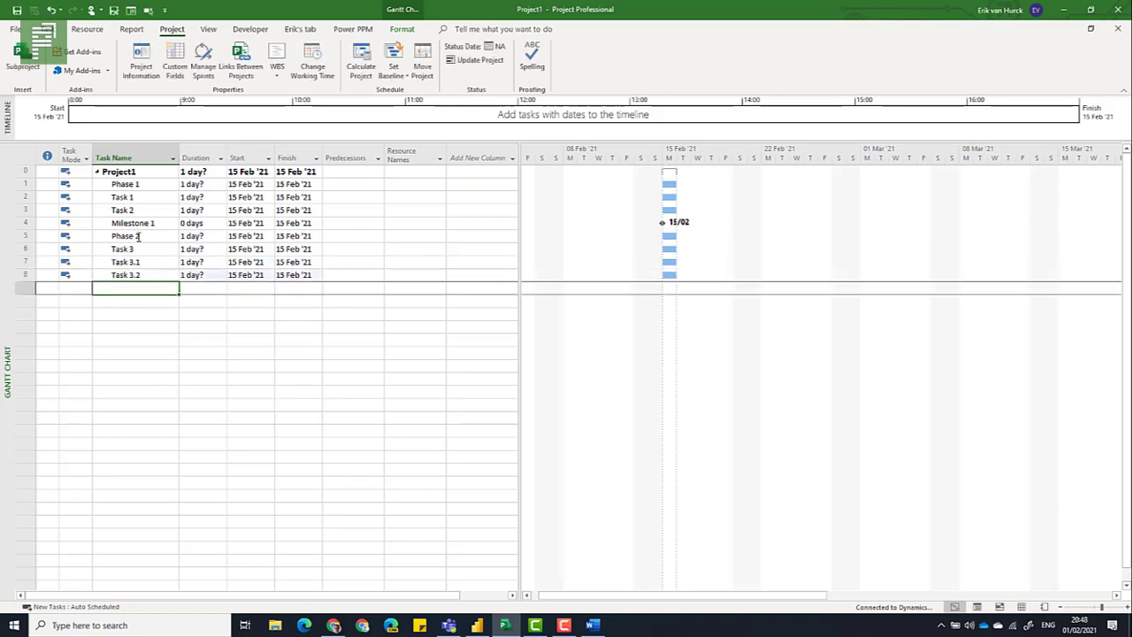
- Add 'Milestone for sub tasks' and autofit the Task Name column width
{"action": "type", "text": "Milestone"}
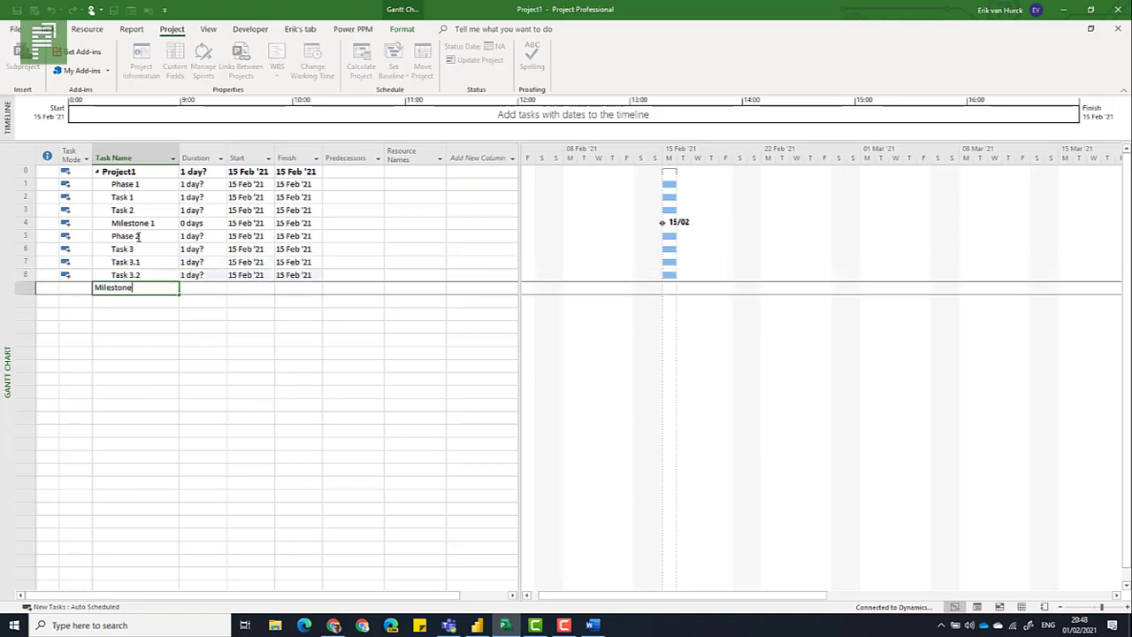
{"action": "type", "text": " 2or sub sta"}
{"action": "key", "text": "BackSpace"}
{"action": "key", "text": "BackSpace"}
{"action": "key", "text": "BackSpace"}
{"action": "type", "text": "tasks"}
{"action": "key", "text": "Escape"}
{"action": "key", "text": "Return"}
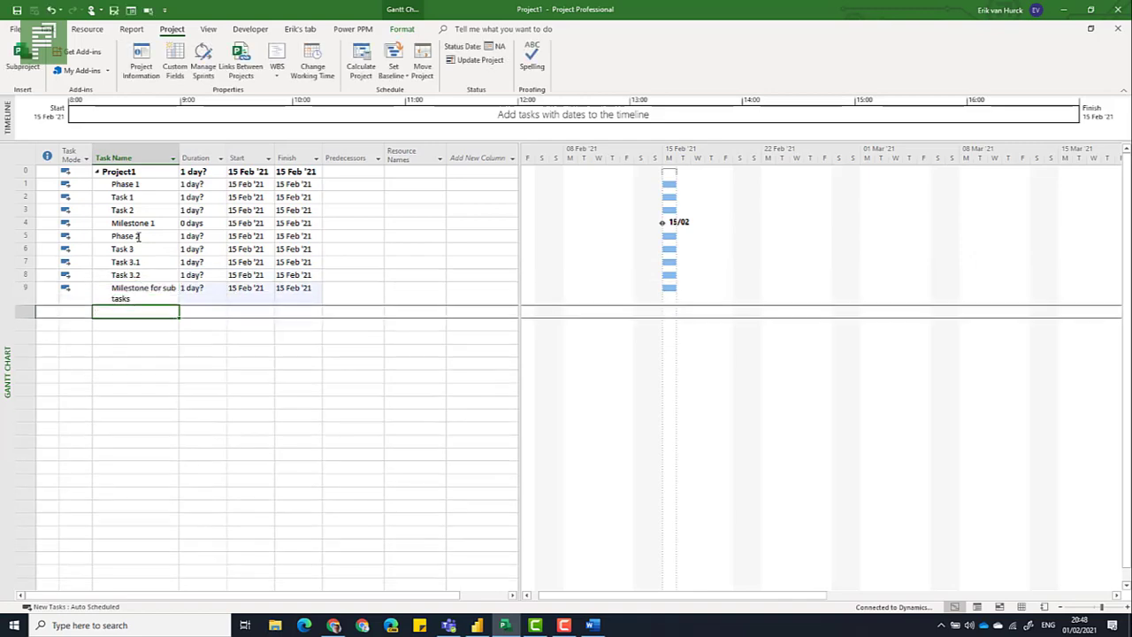
{"action": "double_click", "coordinate": [179, 157]}
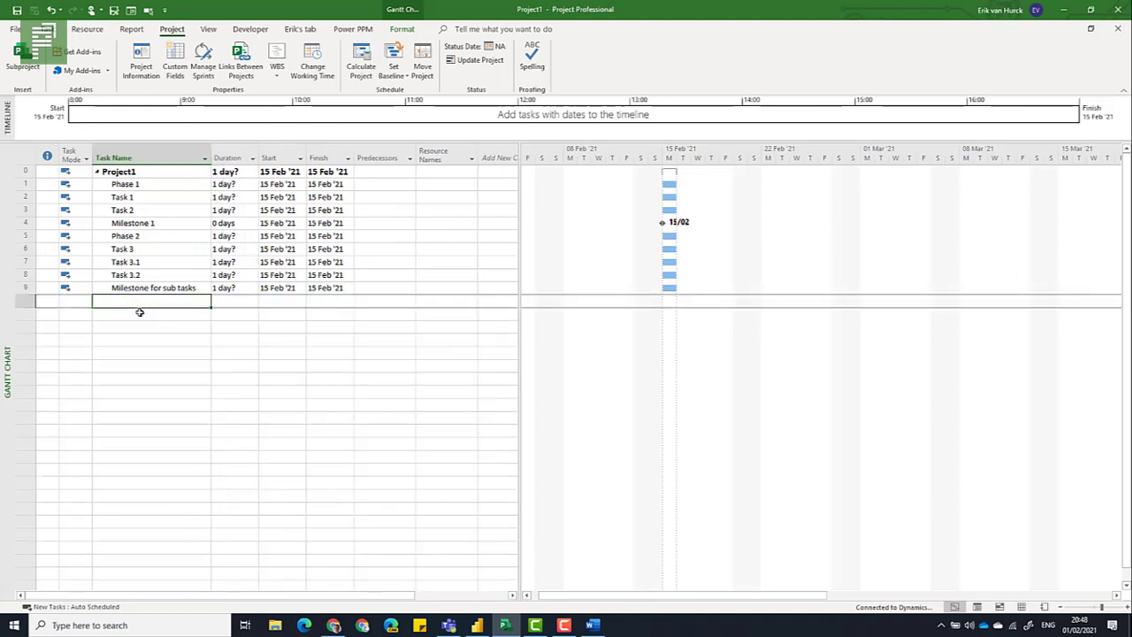
- Add Task 4, Another Milestone, Phase 3, Long task, Milestone and End project
{"action": "type", "text": "Task"}
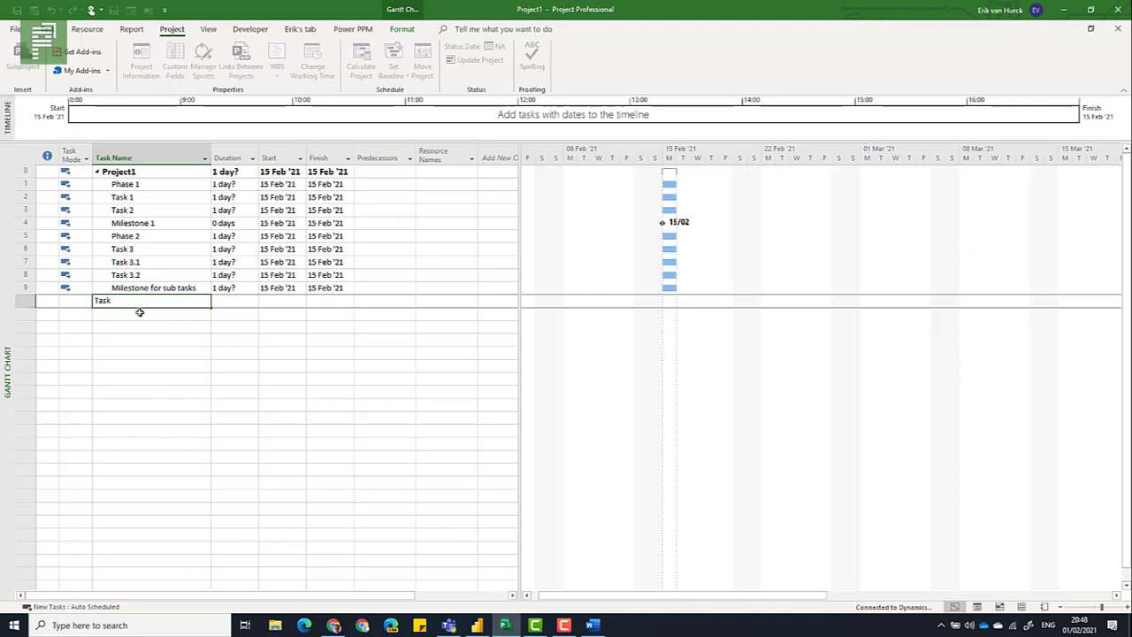
{"action": "type", "text": " 4"}
{"action": "key", "text": "Return"}
{"action": "type", "text": "Another Mi"}
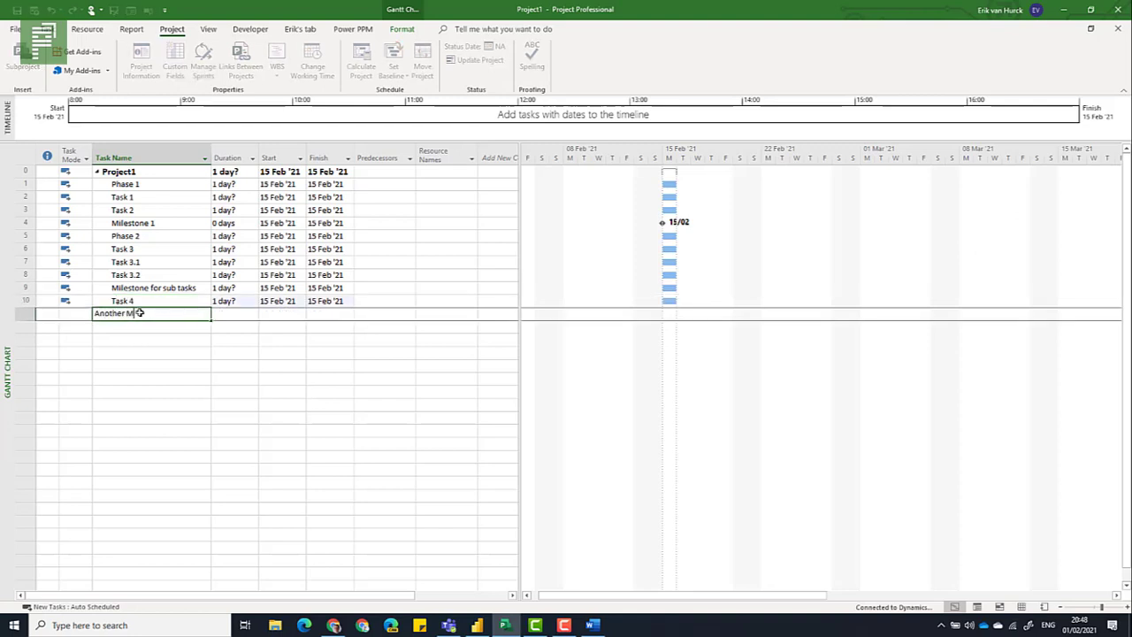
{"action": "type", "text": "lestone"}
{"action": "key", "text": "Return"}
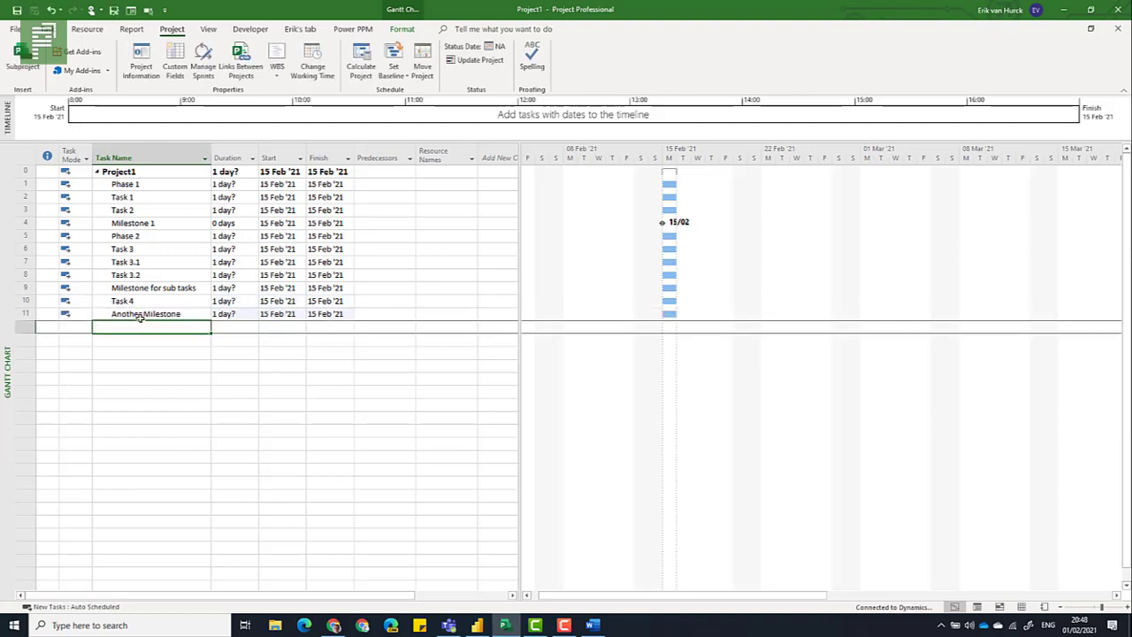
{"action": "type", "text": "P"}
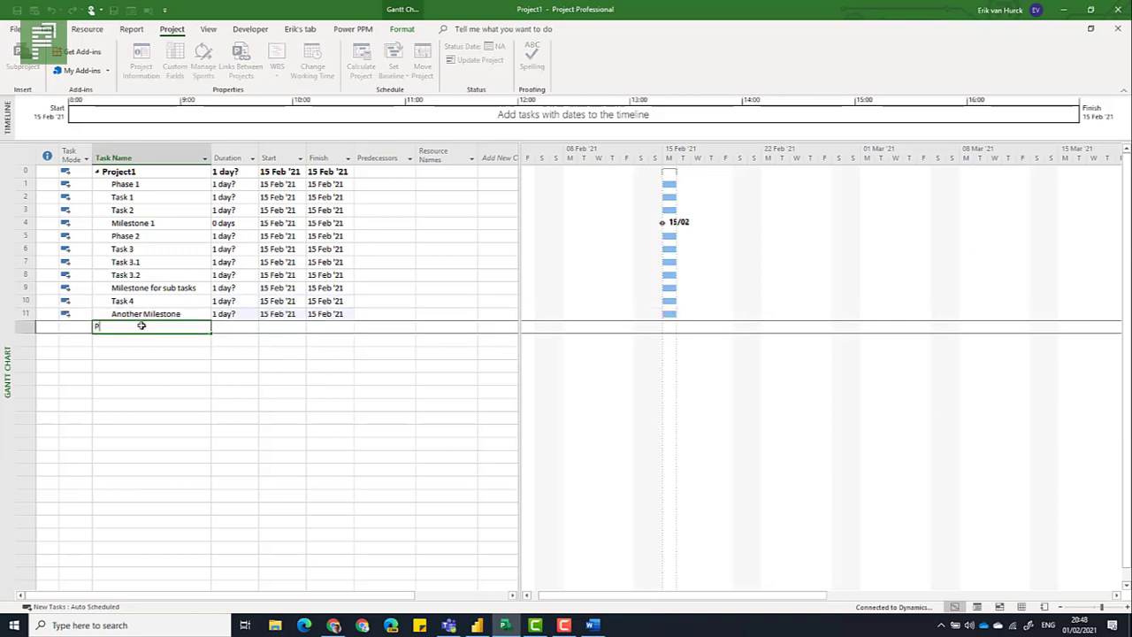
{"action": "type", "text": "hase 3"}
{"action": "key", "text": "Return"}
{"action": "type", "text": "Lag"}
{"action": "type", "text": "n"}
{"action": "key", "text": "BackSpace"}
{"action": "key", "text": "BackSpace"}
{"action": "key", "text": "BackSpace"}
{"action": "key", "text": "BackSpace"}
{"action": "type", "text": "Long task"}
{"action": "key", "text": "Return"}
{"action": "type", "text": "Milestone"}
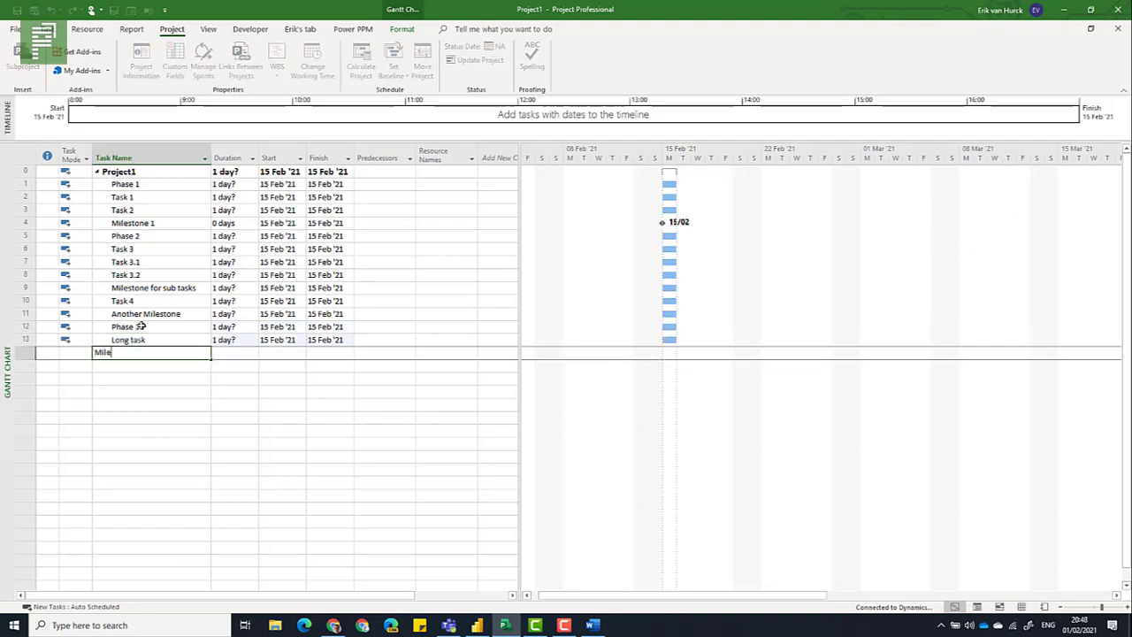
{"action": "key", "text": "BackSpace"}
{"action": "key", "text": "BackSpace"}
{"action": "key", "text": "BackSpace"}
{"action": "type", "text": "one"}
{"action": "key", "text": "Return"}
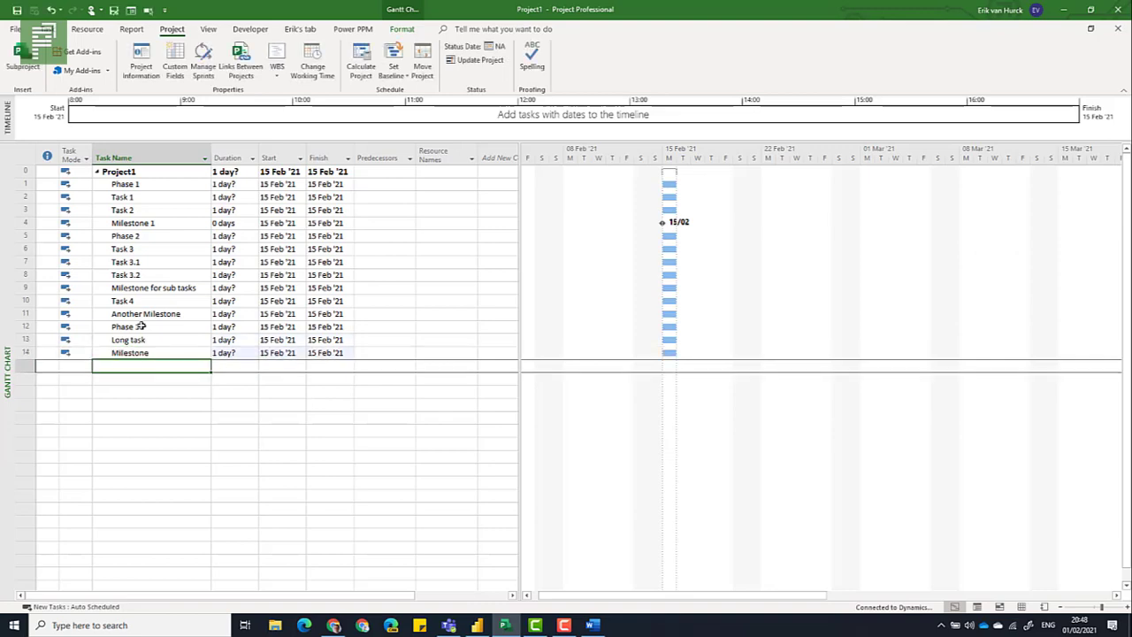
{"action": "type", "text": "End project"}
{"action": "key", "text": "Return"}
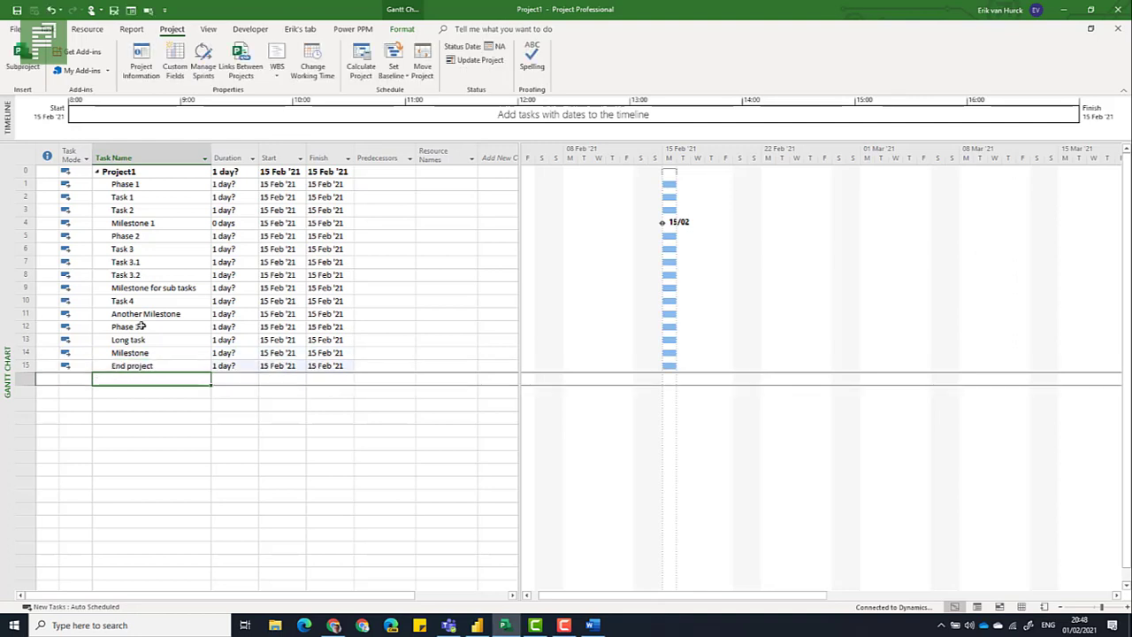
- Give Milestone a 0-day duration, select End project's duration and accept the Planning Wizard tip
{"action": "left_click", "coordinate": [226, 354]}
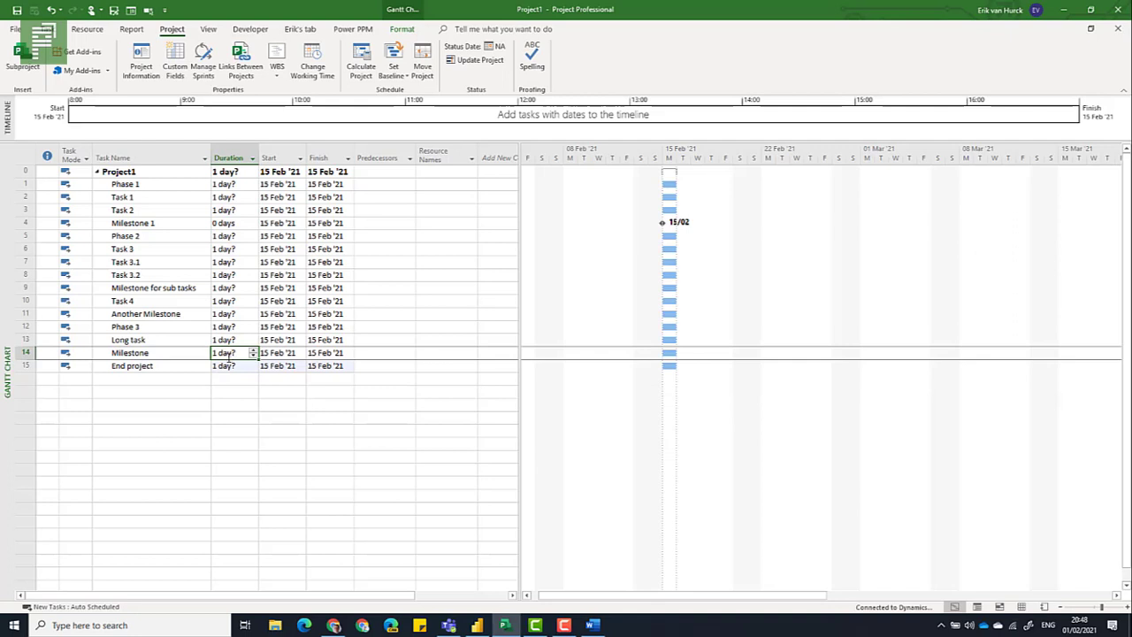
{"action": "type", "text": "0"}
{"action": "left_click", "coordinate": [233, 375]}
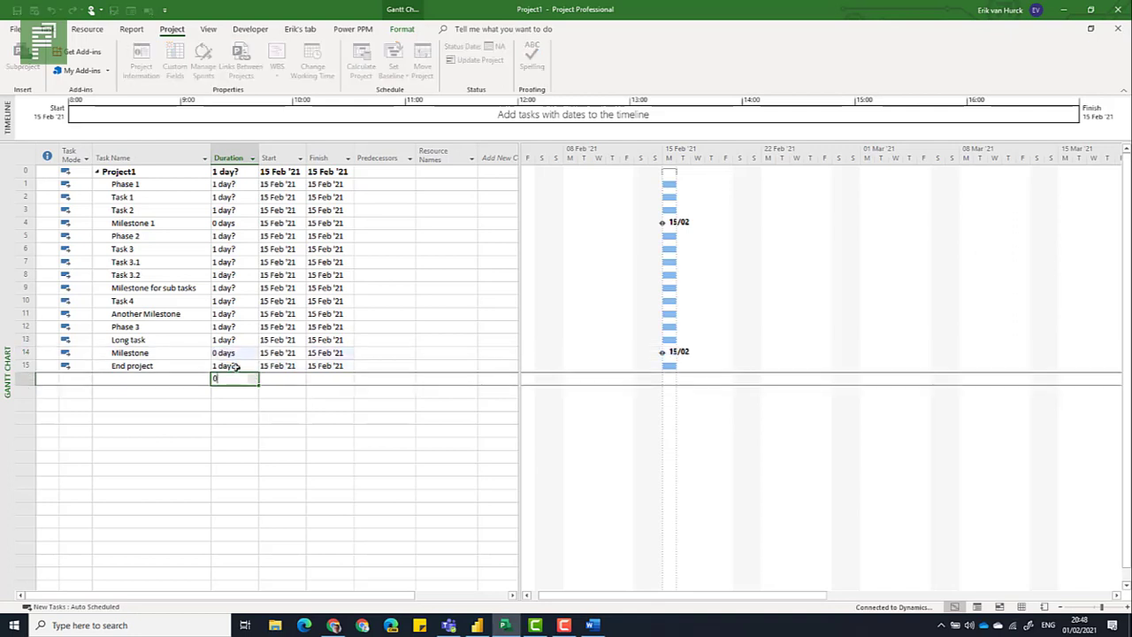
{"action": "left_click", "coordinate": [236, 367]}
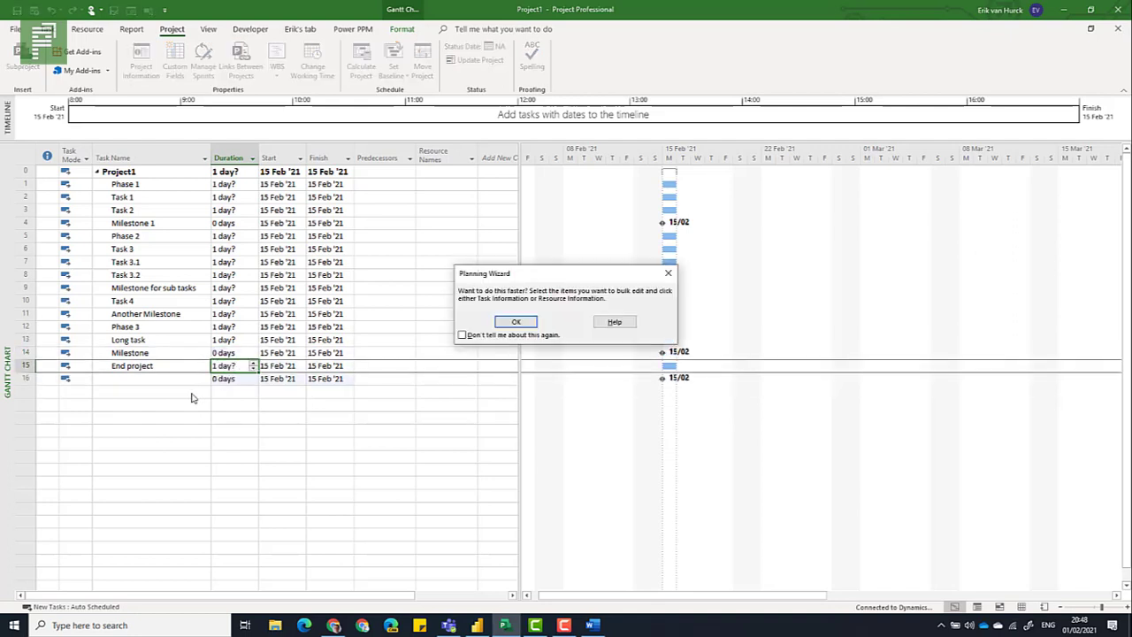
{"action": "left_click", "coordinate": [516, 321]}
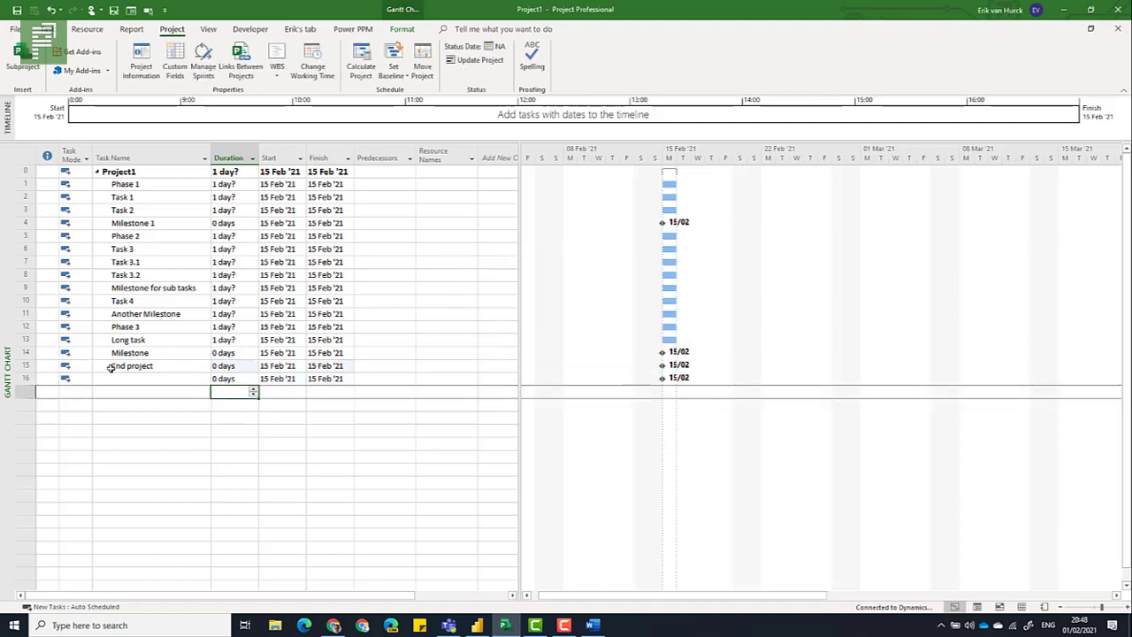
- Delete the stray extra rows 16 and 17 from the task list
{"action": "left_click", "coordinate": [37, 379]}
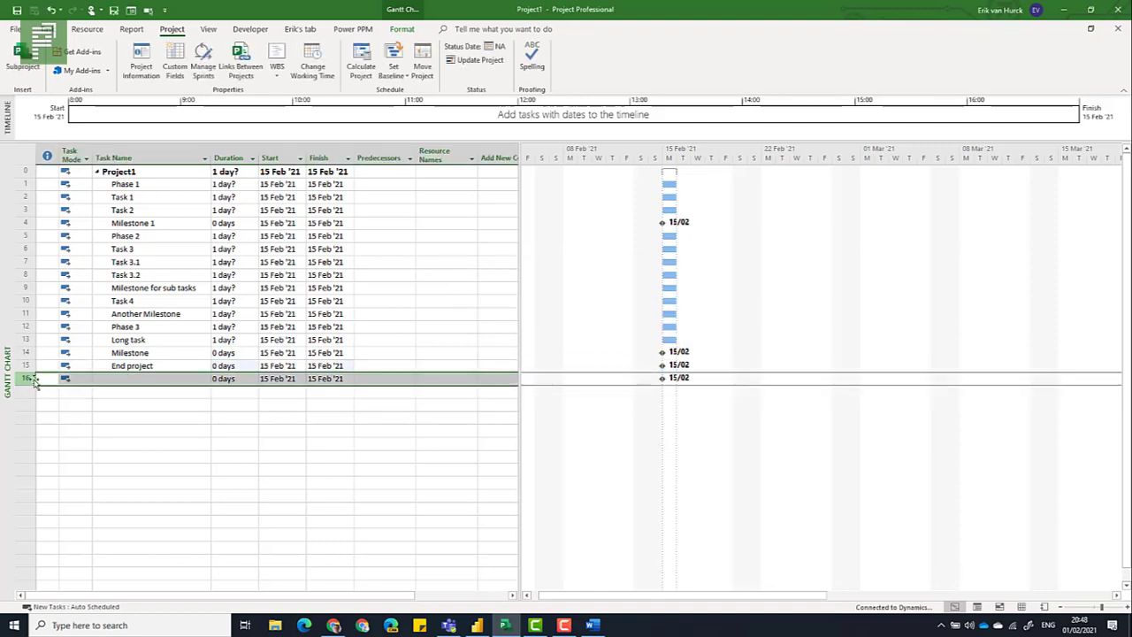
{"action": "left_click", "coordinate": [237, 395]}
{"action": "type", "text": "1w"}
{"action": "key", "text": "Return"}
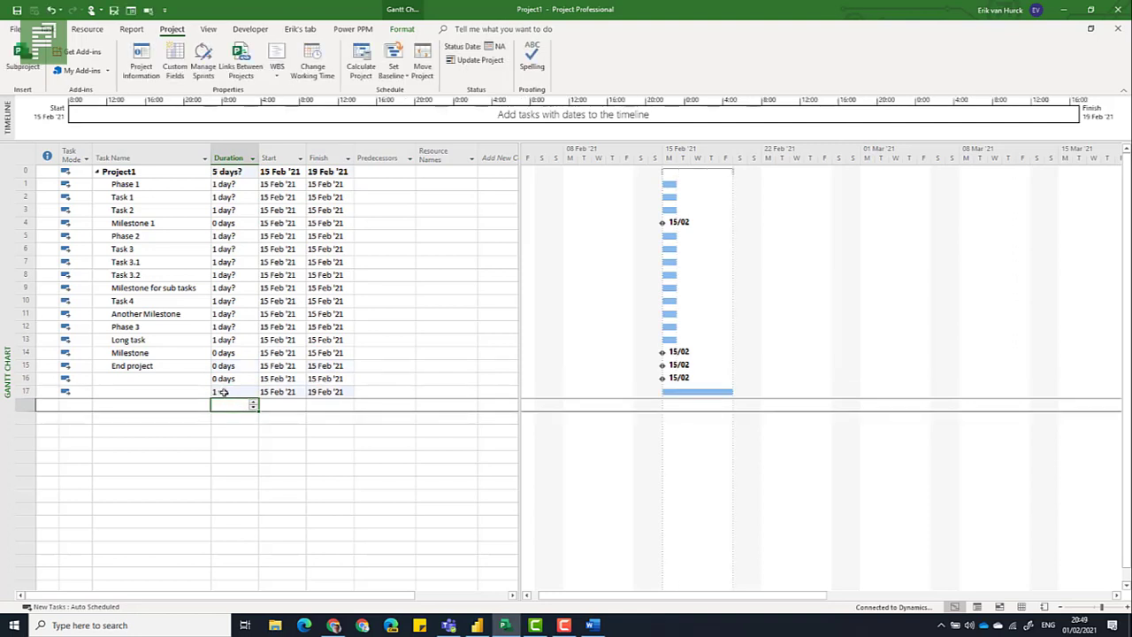
{"action": "left_click_drag", "start_coordinate": [22, 379], "coordinate": [20, 390]}
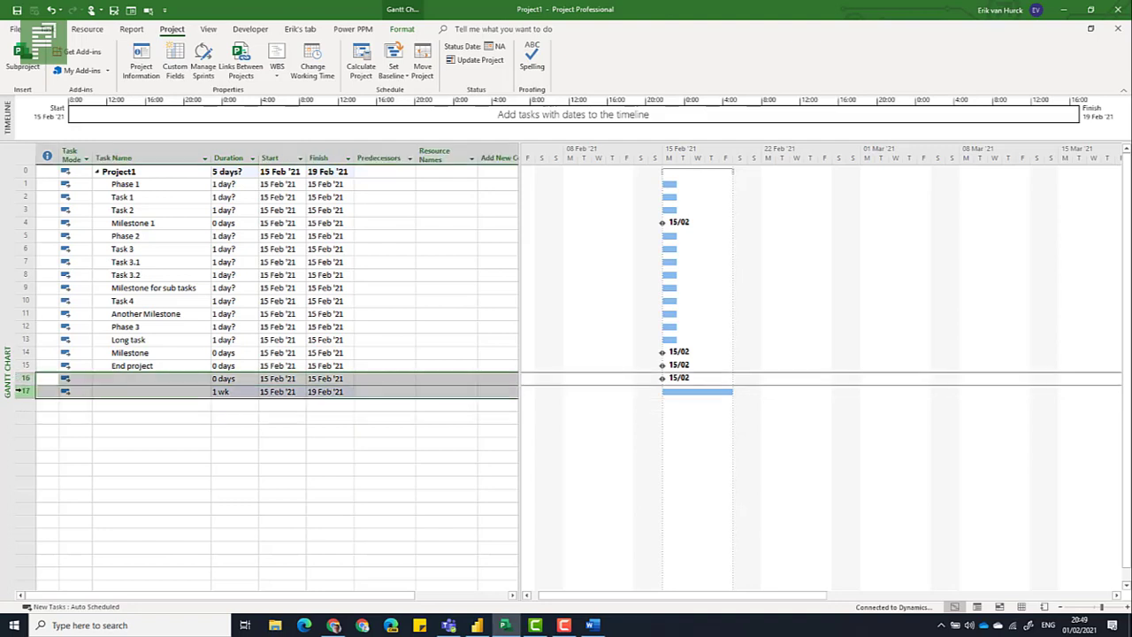
{"action": "key", "text": "Delete"}
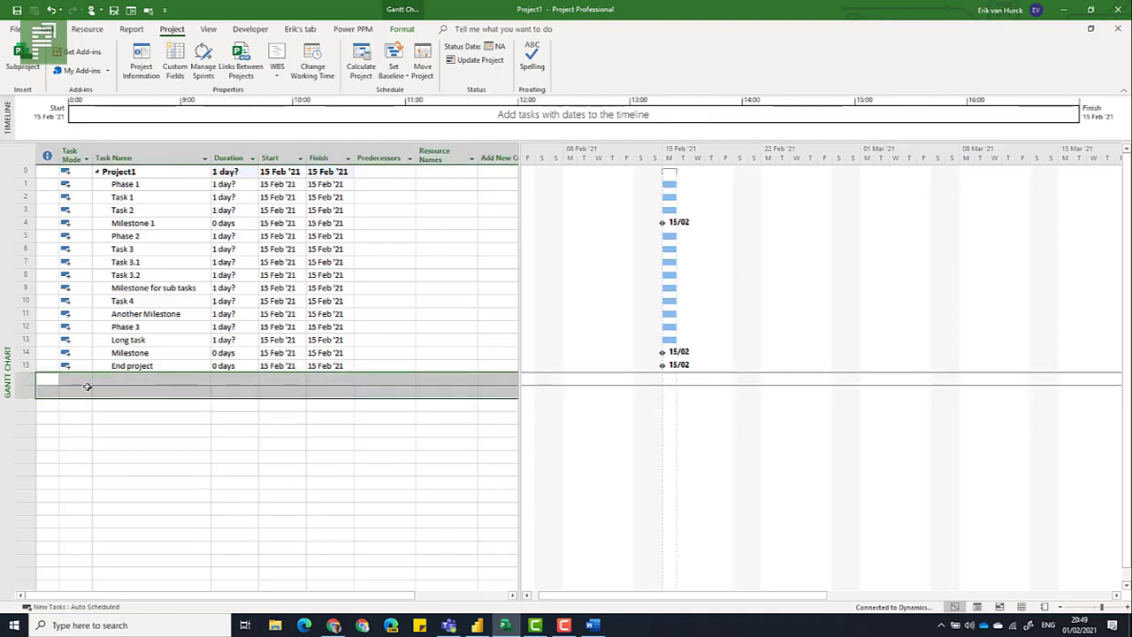
- Set Another Milestone and Milestone for sub tasks to 0-day durations
{"action": "left_click", "coordinate": [221, 315]}
{"action": "type", "text": "0"}
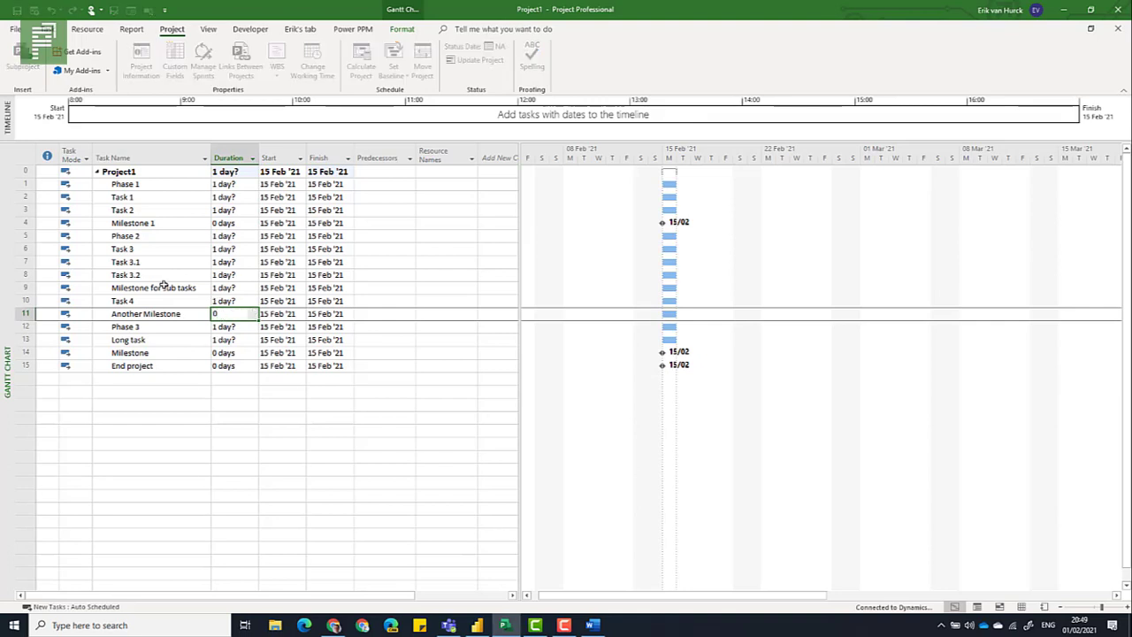
{"action": "left_click", "coordinate": [224, 285]}
{"action": "type", "text": "0"}
{"action": "key", "text": "Return"}
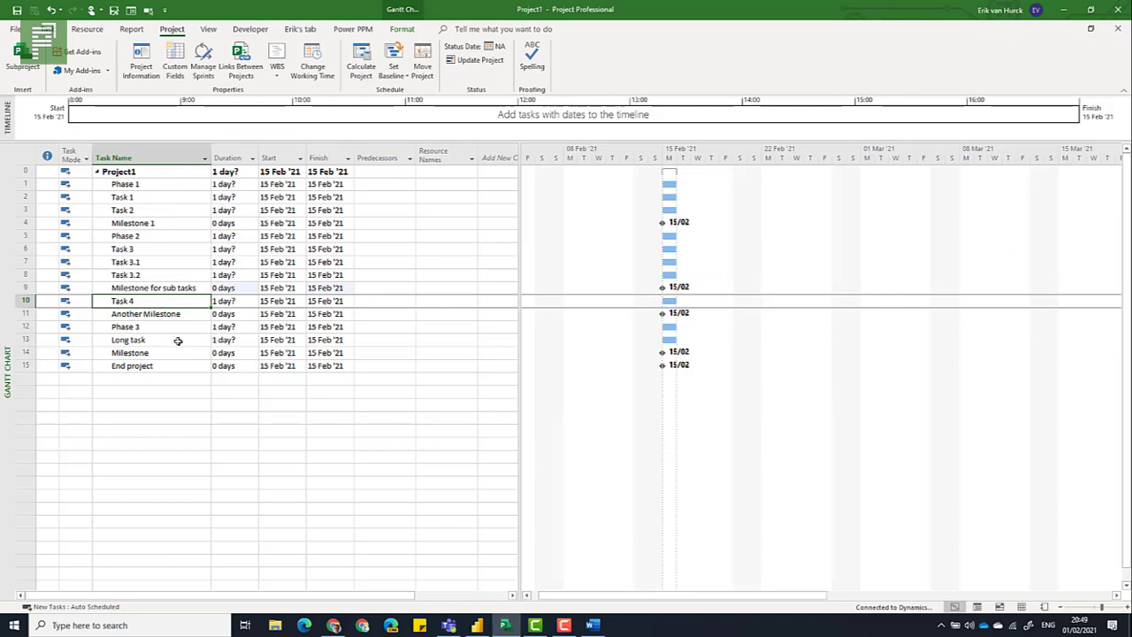
- Indent Task 1, Task 2 and Milestone 1 under Phase 1, and Task 3 through Another Milestone under Phase 2
{"action": "left_click_drag", "start_coordinate": [148, 200], "coordinate": [149, 222]}
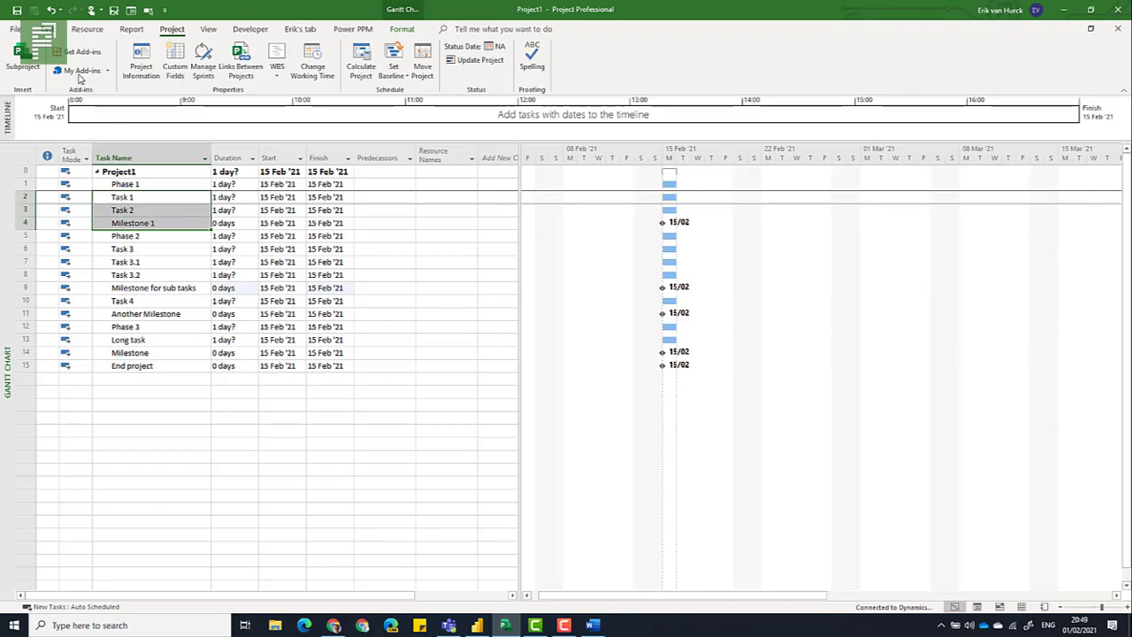
{"action": "left_click", "coordinate": [56, 29]}
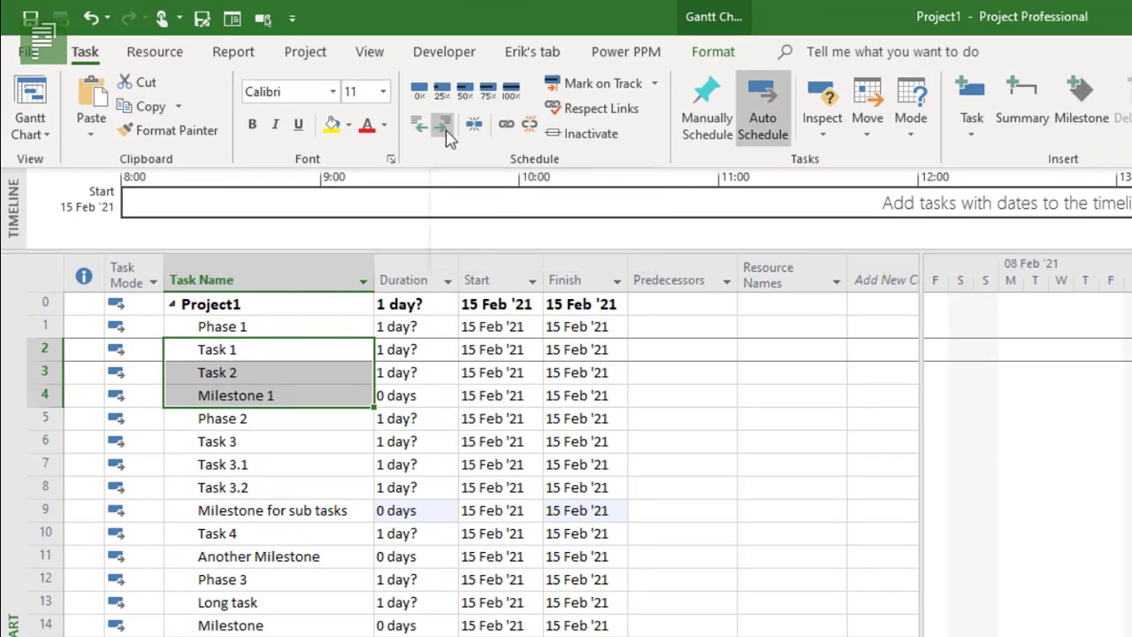
{"action": "left_click", "coordinate": [445, 126]}
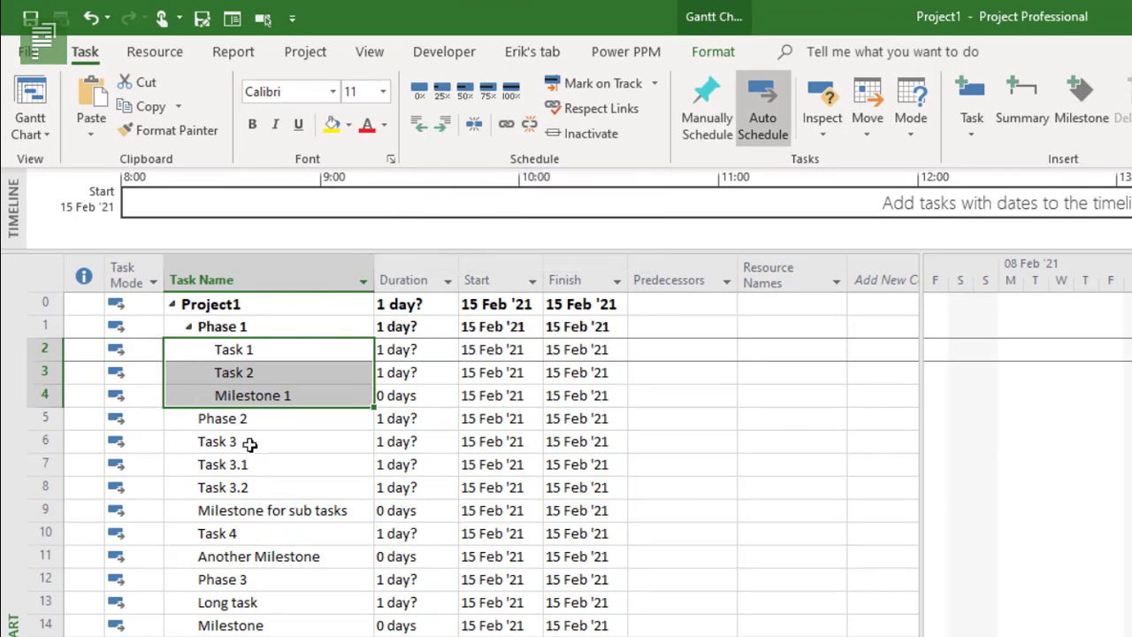
{"action": "left_click_drag", "start_coordinate": [250, 445], "coordinate": [261, 502]}
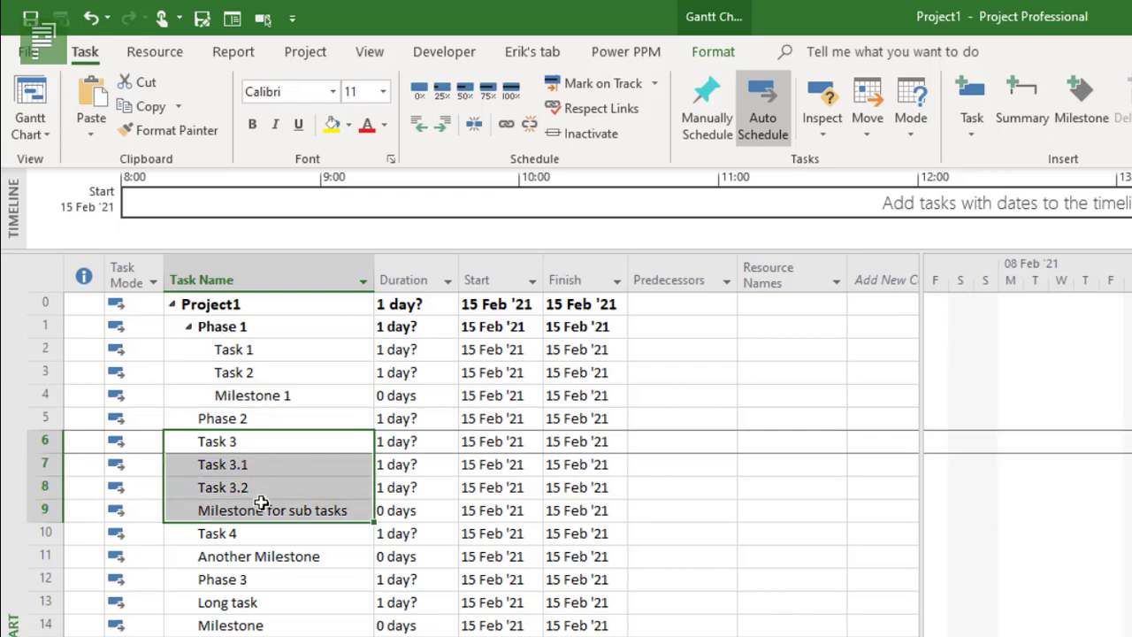
{"action": "left_click", "coordinate": [446, 126]}
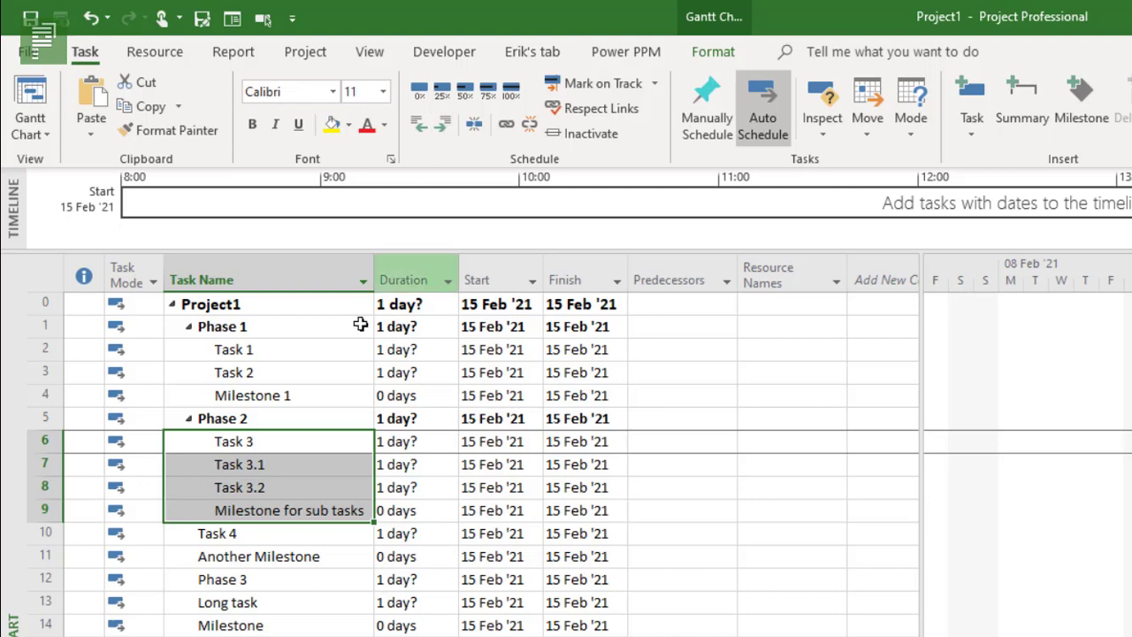
{"action": "left_click_drag", "start_coordinate": [268, 535], "coordinate": [264, 554]}
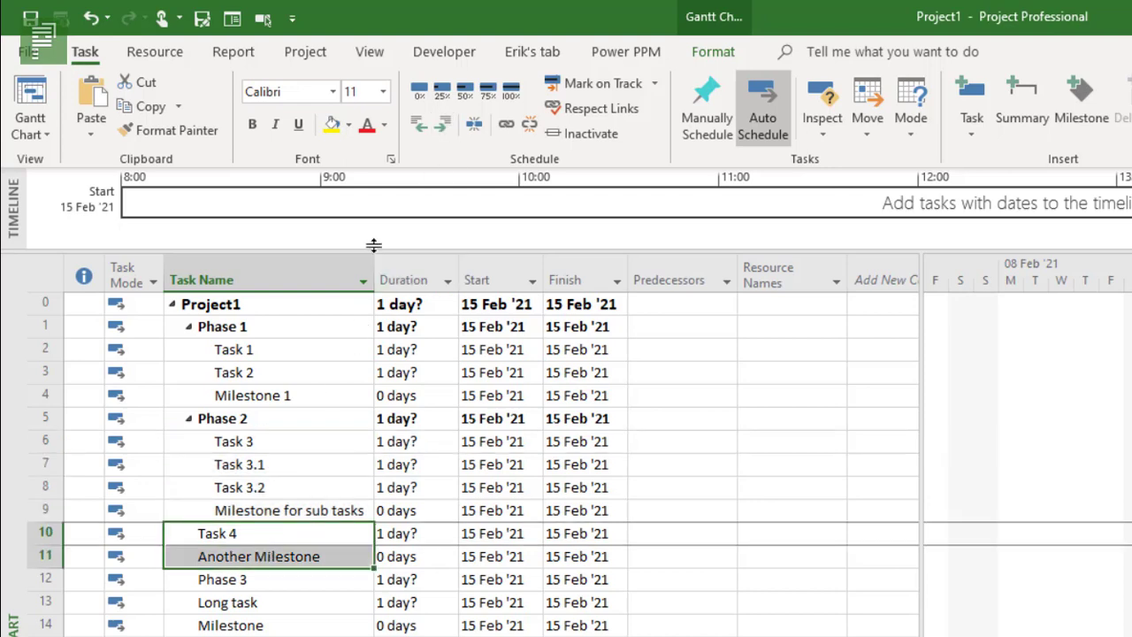
{"action": "left_click", "coordinate": [439, 138]}
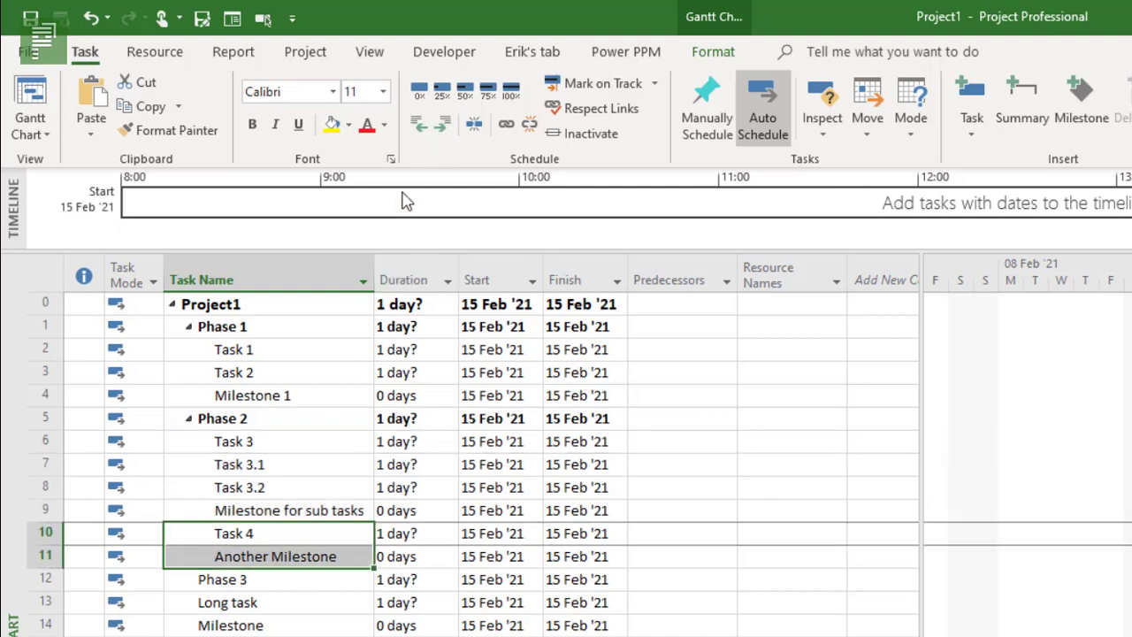
- Indent Task 3.1, Task 3.2 and Milestone for sub tasks under Task 3, and Long task and Milestone under Phase 3
{"action": "left_click", "coordinate": [294, 461]}
{"action": "left_click_drag", "start_coordinate": [294, 461], "coordinate": [293, 510]}
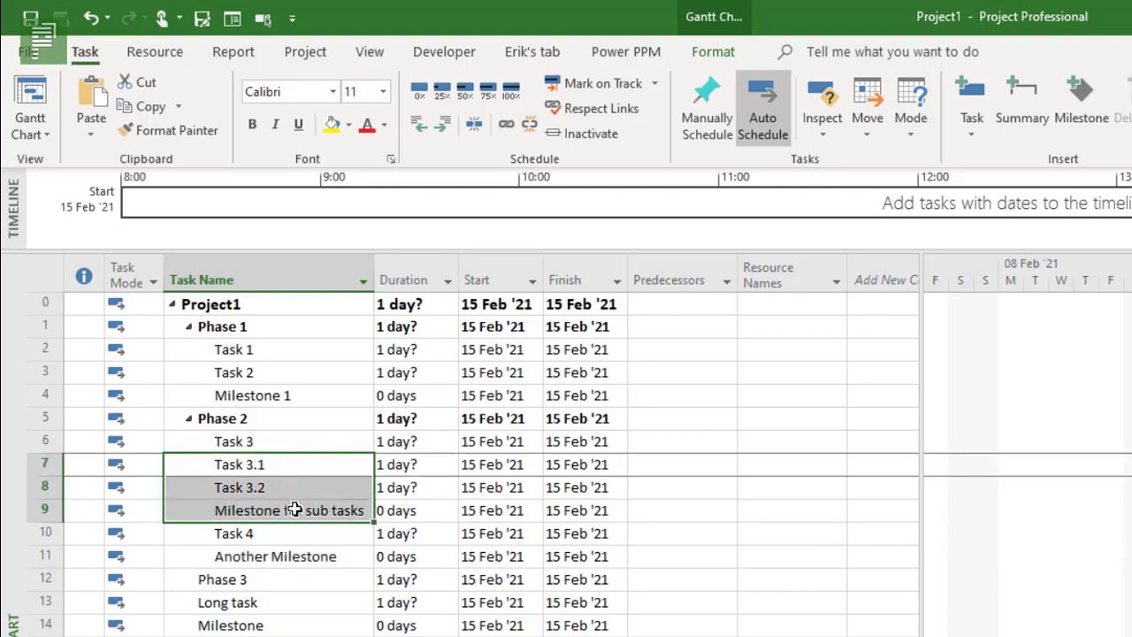
{"action": "left_click", "coordinate": [442, 124]}
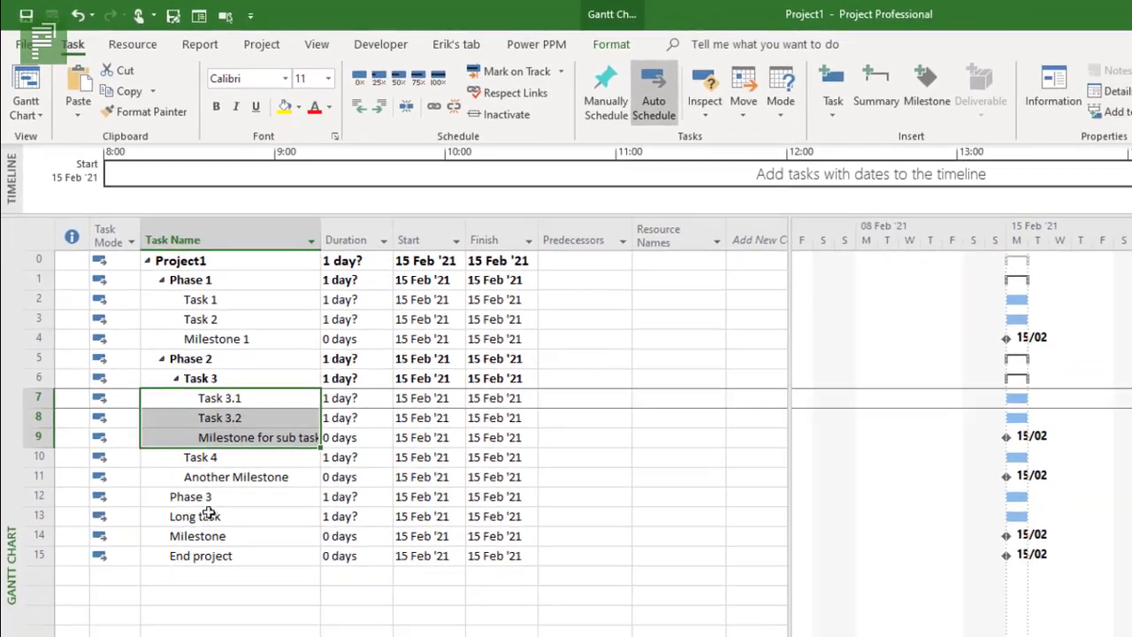
{"action": "left_click_drag", "start_coordinate": [208, 513], "coordinate": [208, 537]}
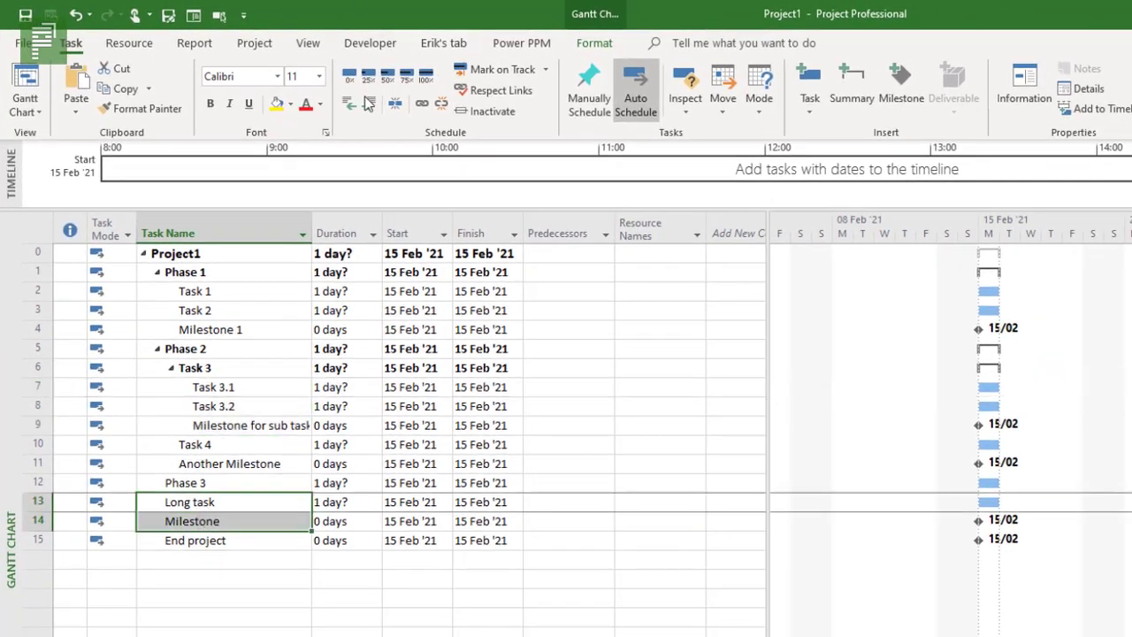
{"action": "left_click", "coordinate": [370, 103]}
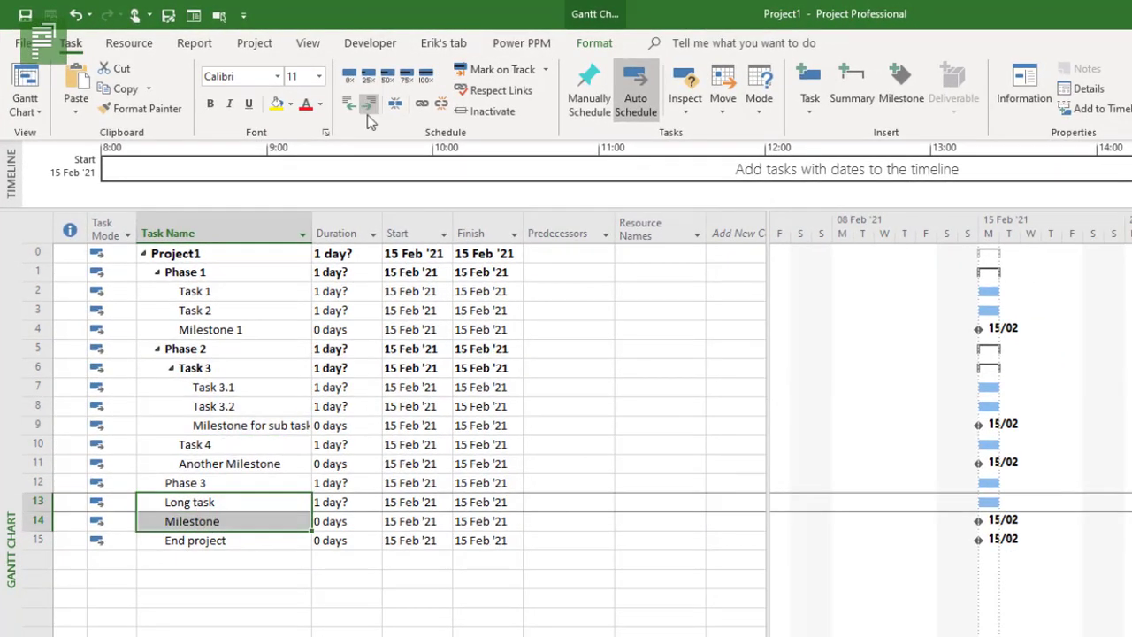
- Collapse the outline to Level 1 so only Phases 1–3 and End project show
{"action": "left_click", "coordinate": [322, 592]}
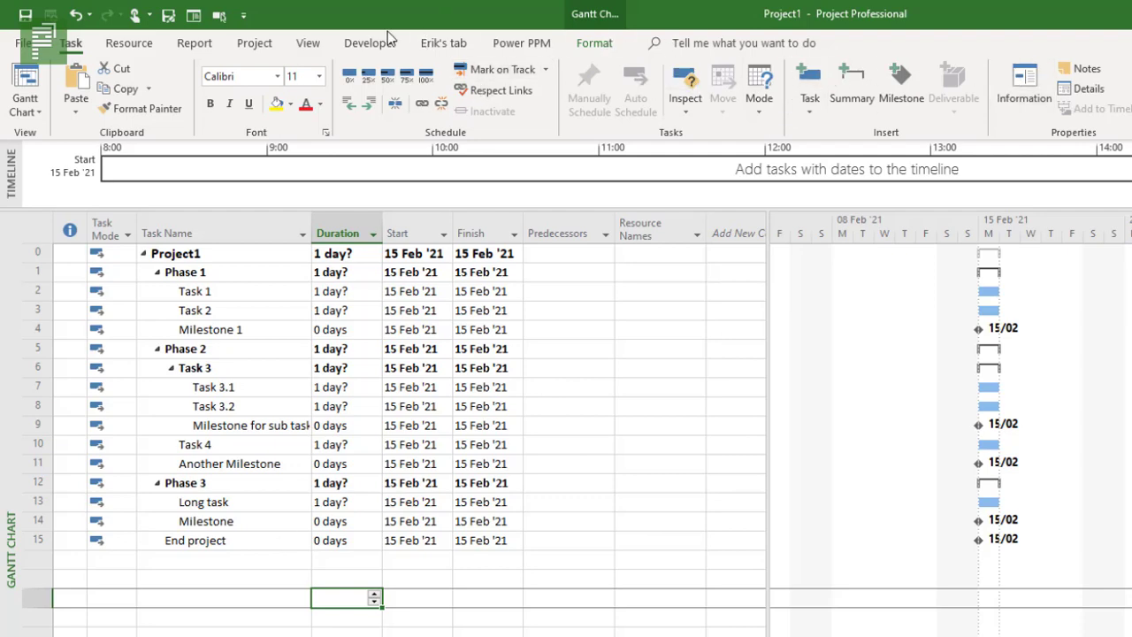
{"action": "left_click", "coordinate": [309, 43]}
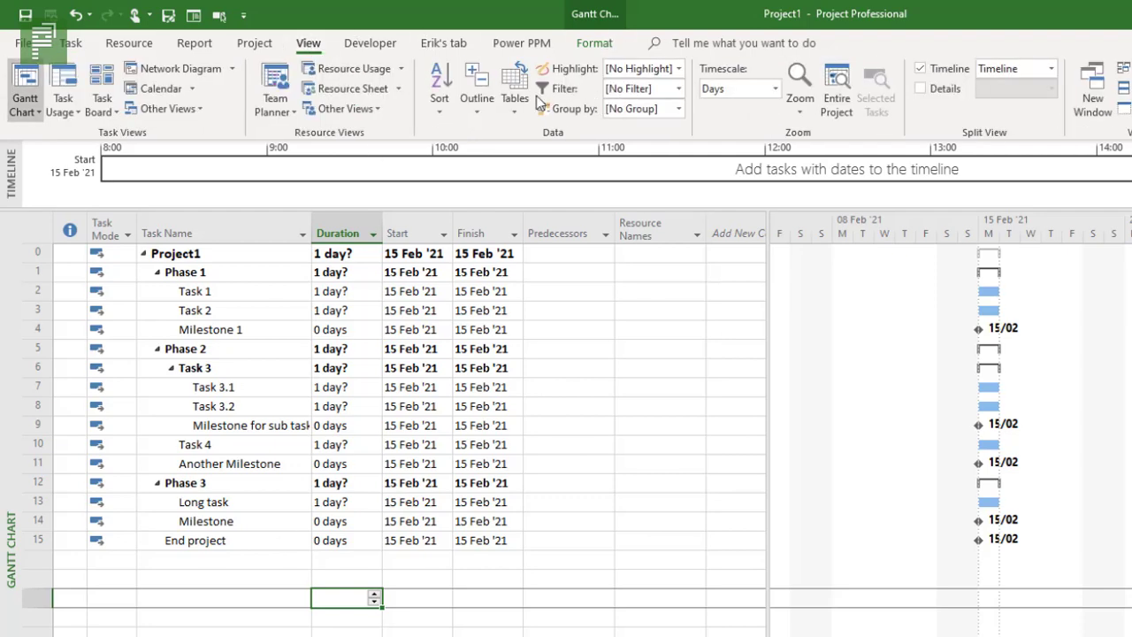
{"action": "left_click", "coordinate": [482, 104]}
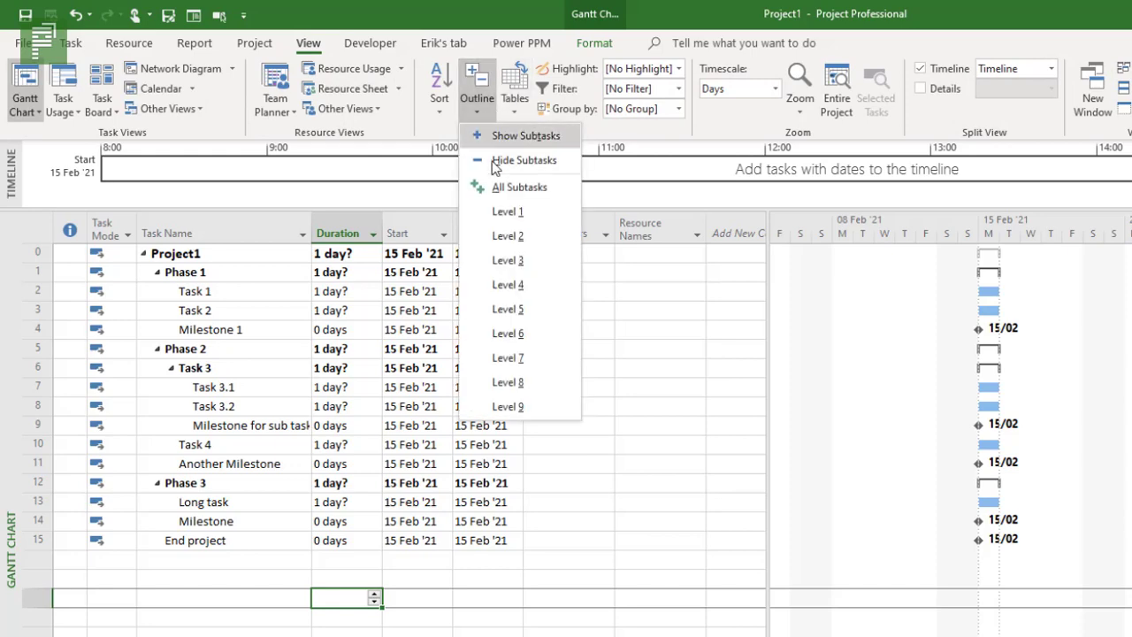
{"action": "left_click", "coordinate": [508, 214]}
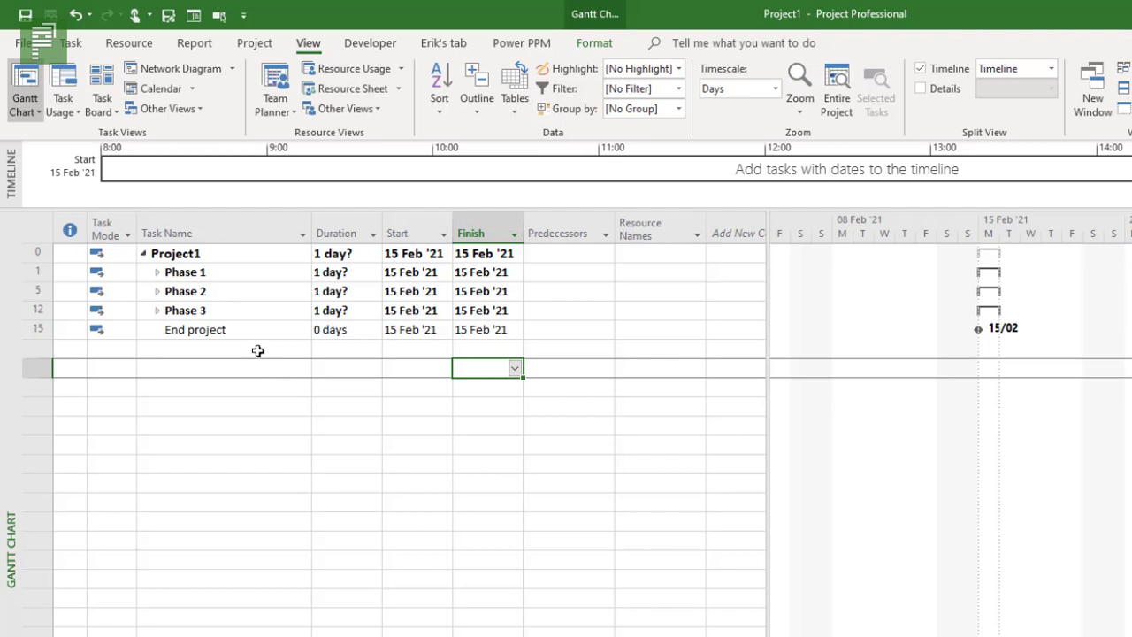
{"action": "left_click", "coordinate": [237, 257]}
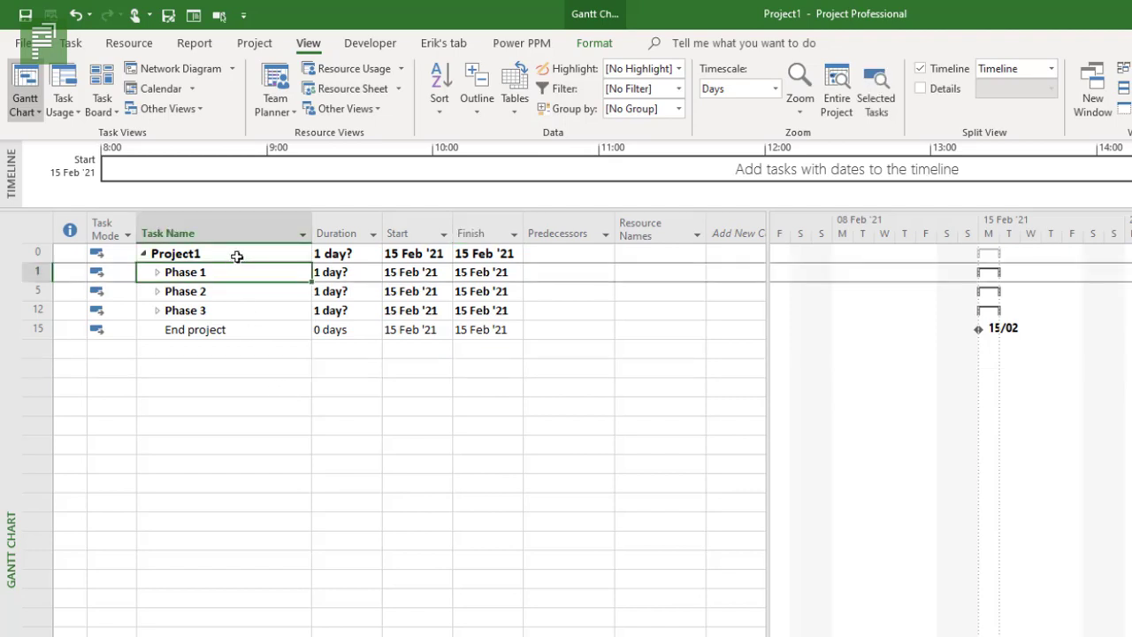
- Rename the project summary task to 'Example Project'
{"action": "type", "text": "Example"}
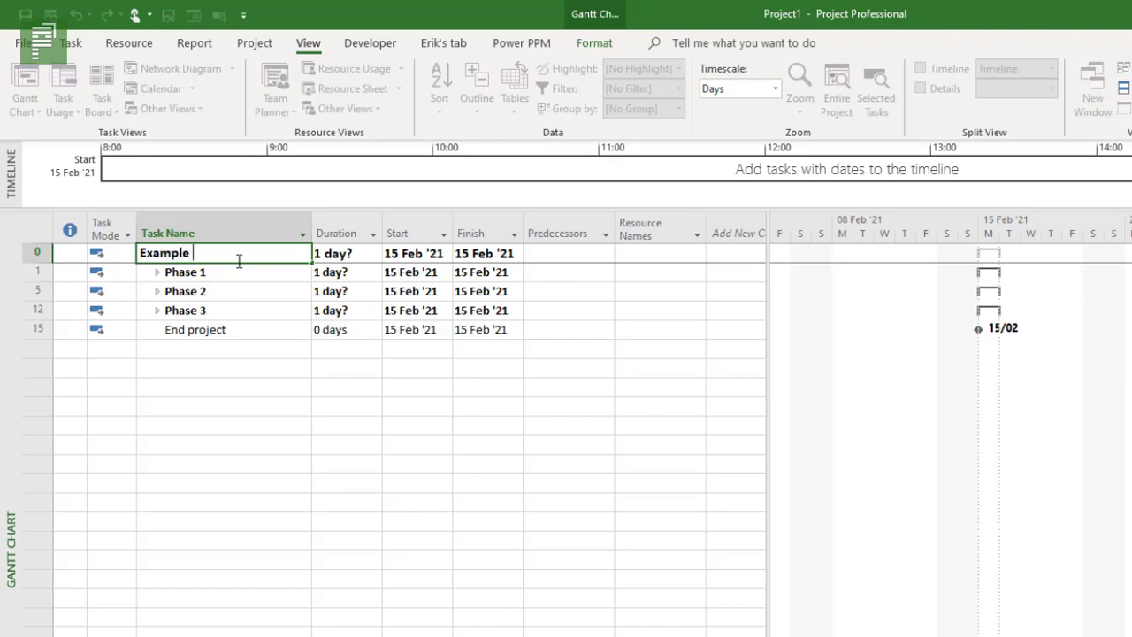
{"action": "type", "text": " Project"}
{"action": "key", "text": "Return"}
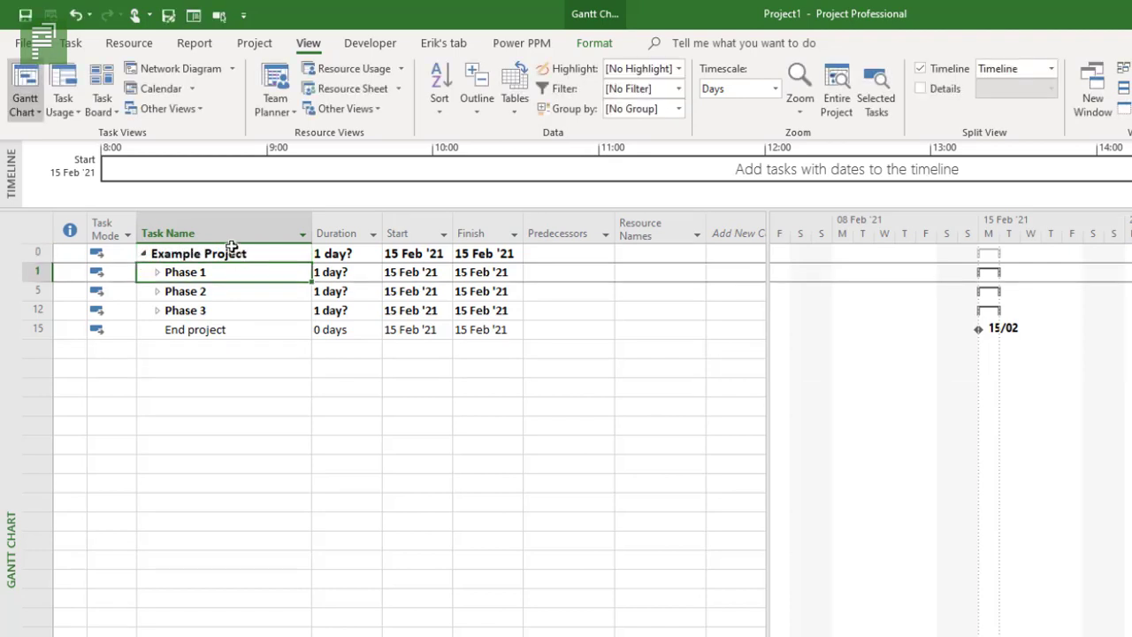
{"action": "left_click", "coordinate": [231, 248]}
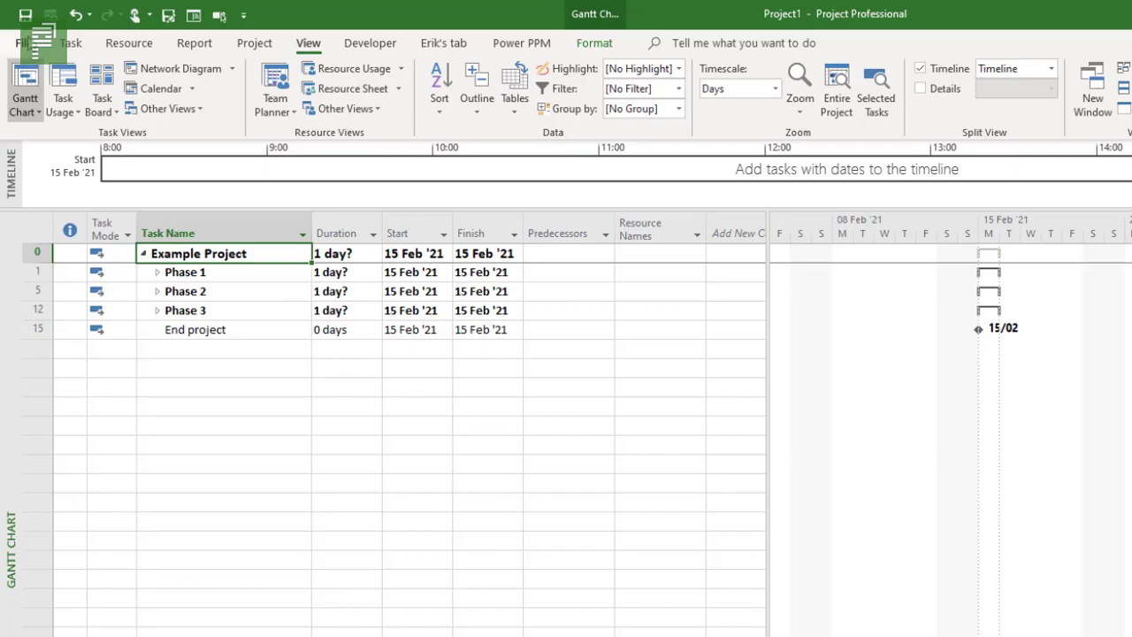
- Save the project as Example Project.mpp in the TPC folder
{"action": "left_click", "coordinate": [28, 43]}
{"action": "left_click", "coordinate": [56, 279]}
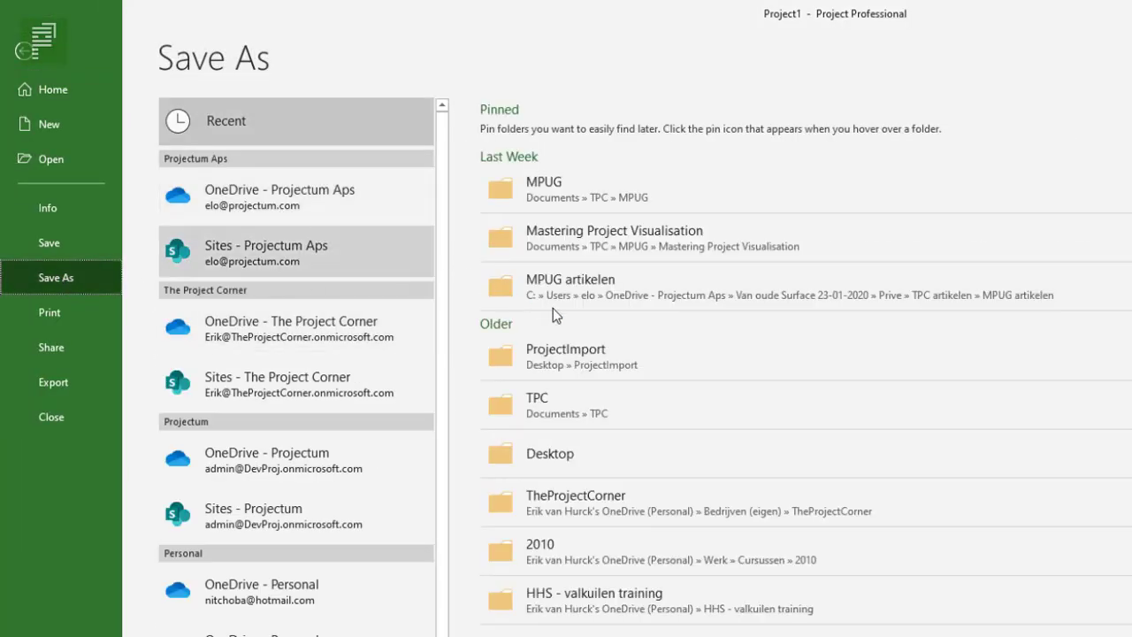
{"action": "left_click", "coordinate": [576, 429]}
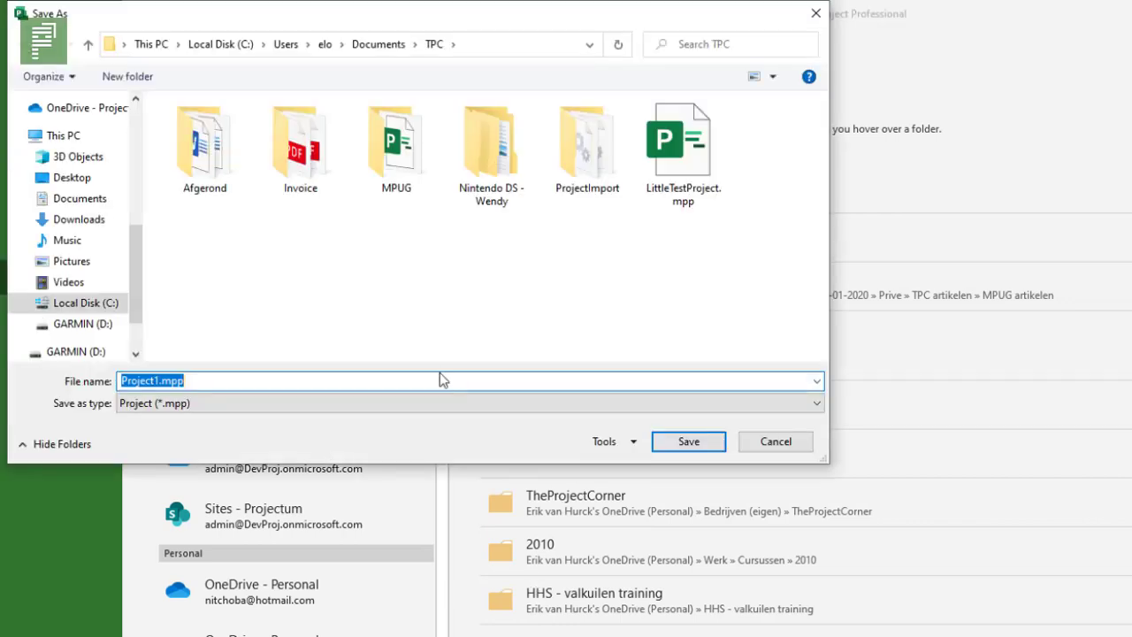
{"action": "type", "text": "Example Project"}
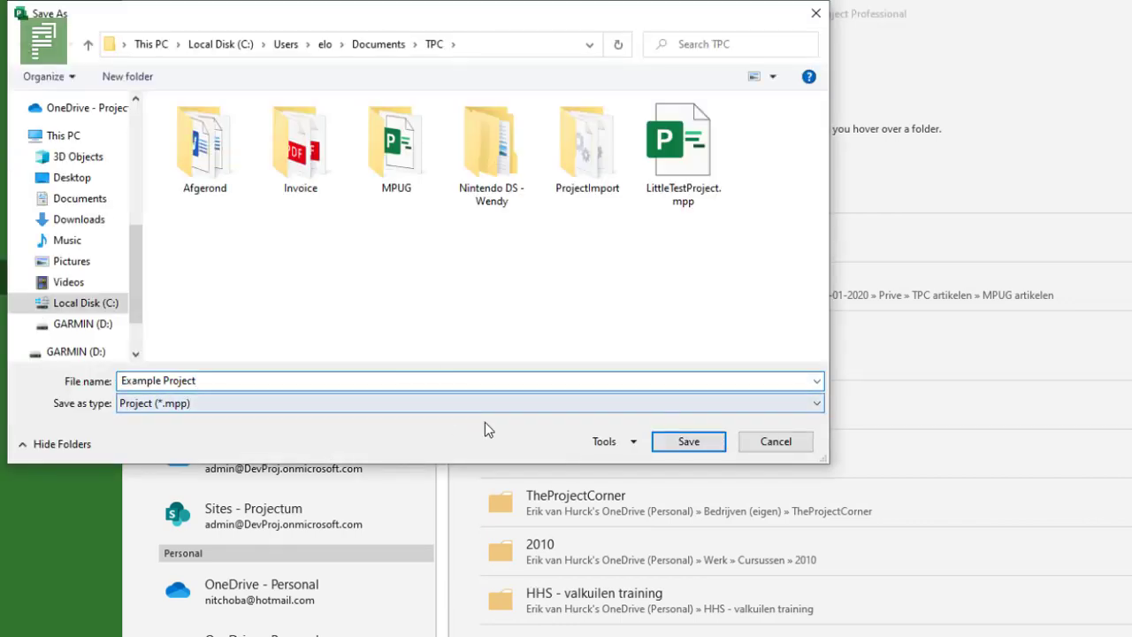
{"action": "type", "text": ".mpp"}
{"action": "left_click", "coordinate": [689, 441]}
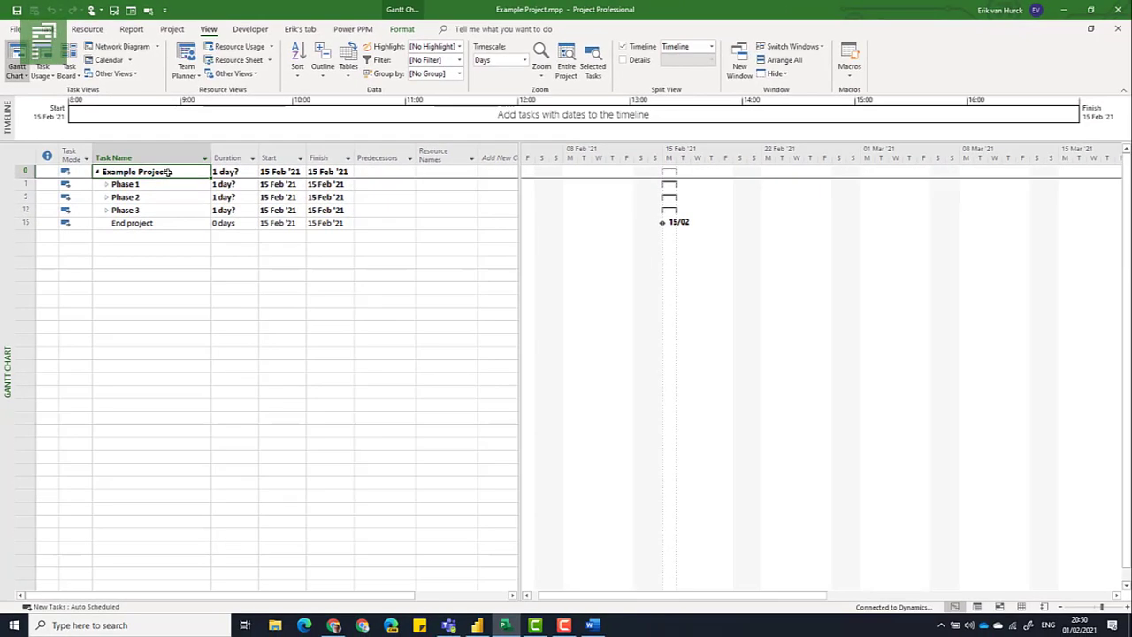
- Add Example Project, Phases 1–3 and End project to the timeline, displaying Example Project as a callout
{"action": "left_click_drag", "start_coordinate": [168, 171], "coordinate": [161, 221]}
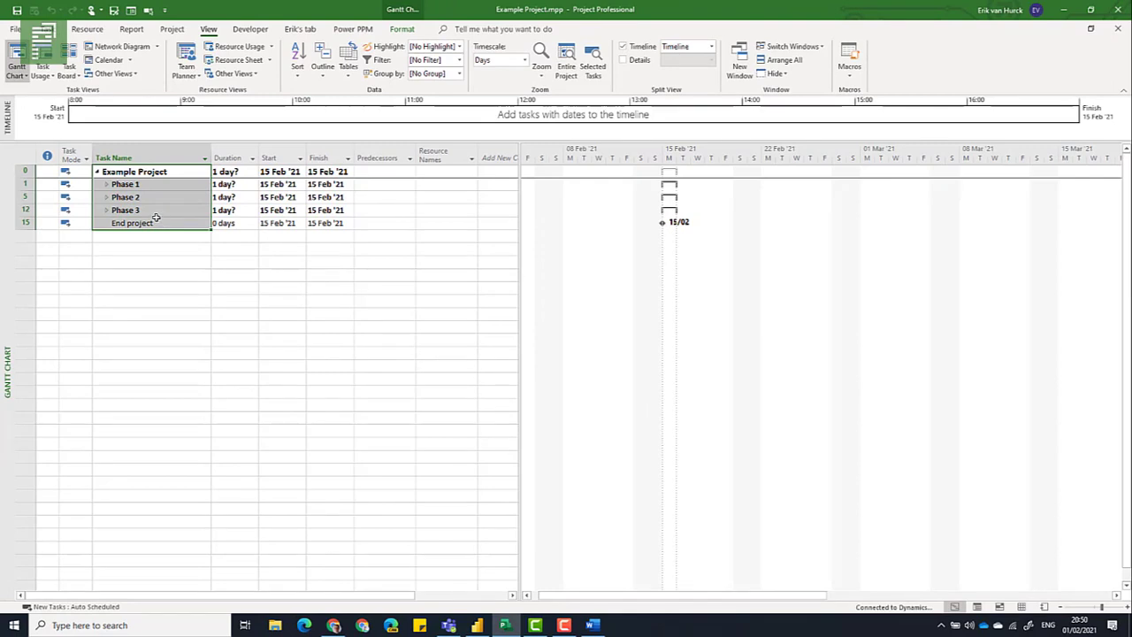
{"action": "right_click", "coordinate": [155, 218]}
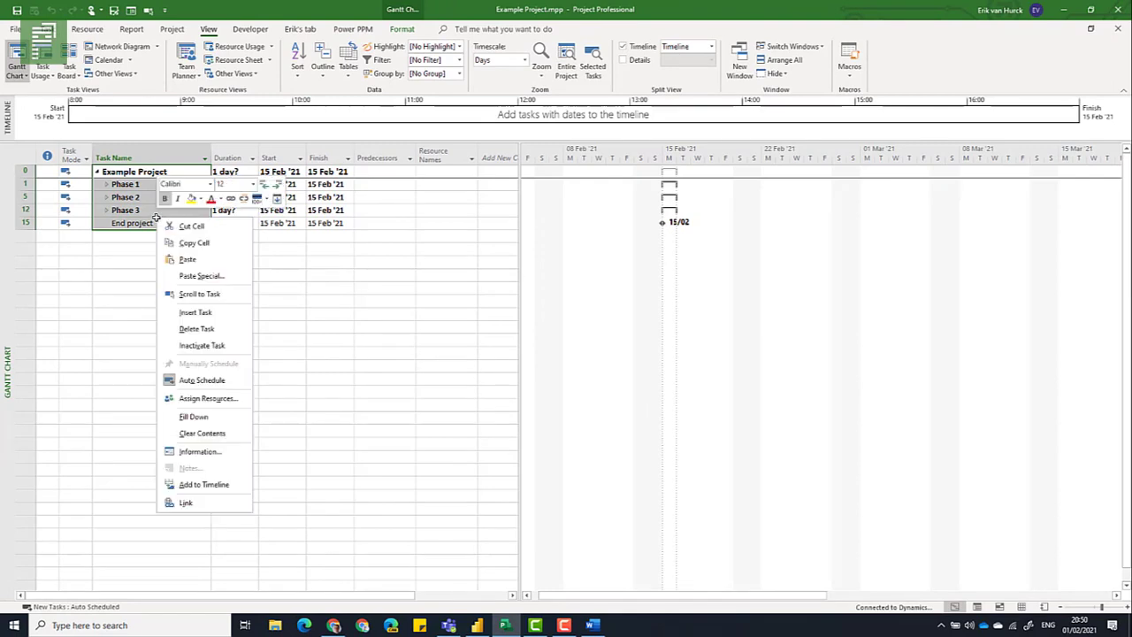
{"action": "left_click", "coordinate": [204, 485]}
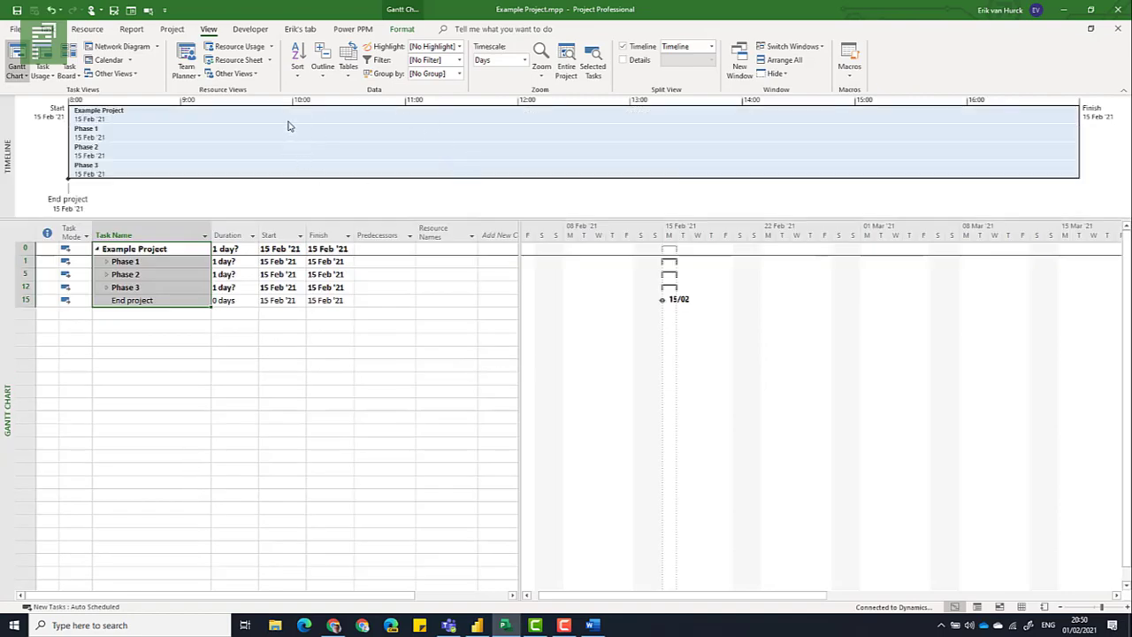
{"action": "left_click", "coordinate": [285, 119]}
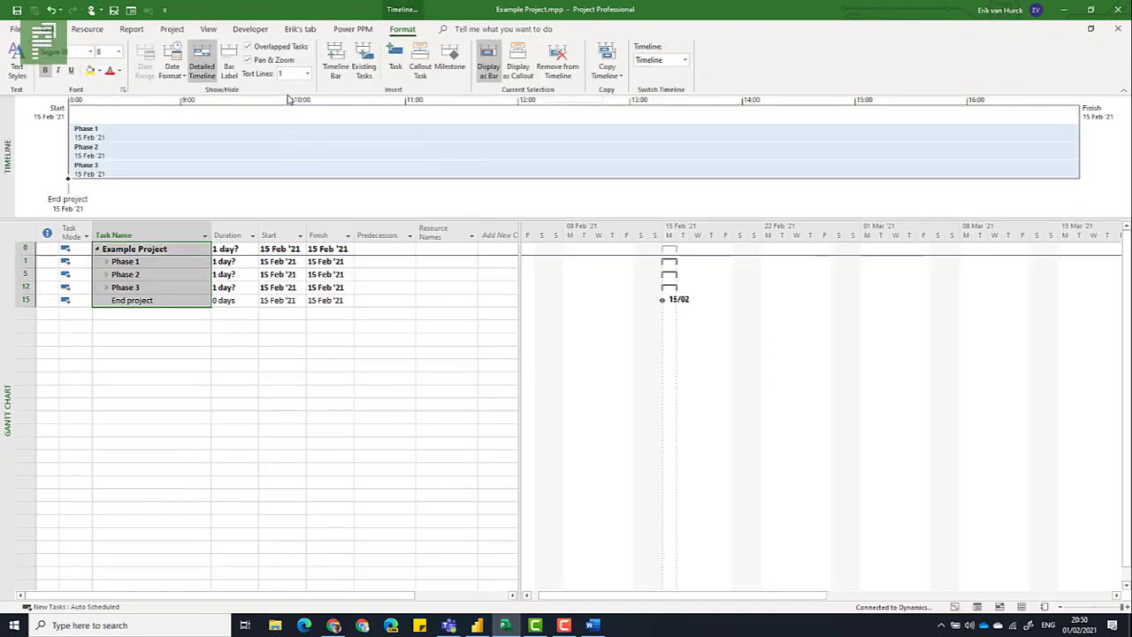
{"action": "left_click", "coordinate": [287, 104]}
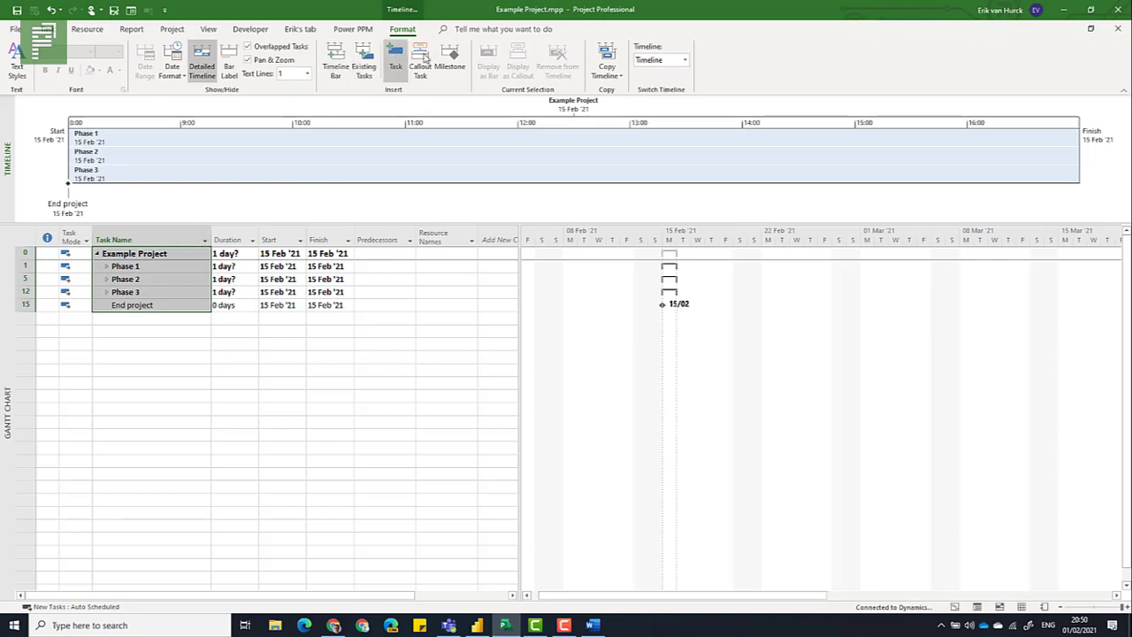
- Show All Subtasks in the outline, then collapse and re-expand Task 3's subtasks
{"action": "left_click", "coordinate": [210, 29]}
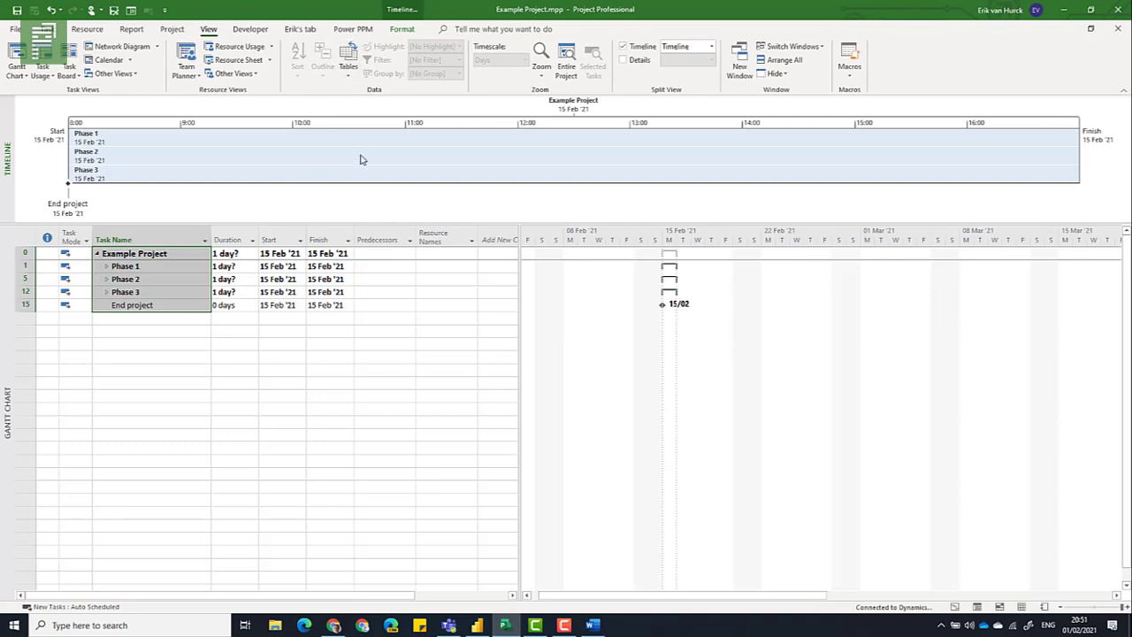
{"action": "left_click", "coordinate": [371, 294]}
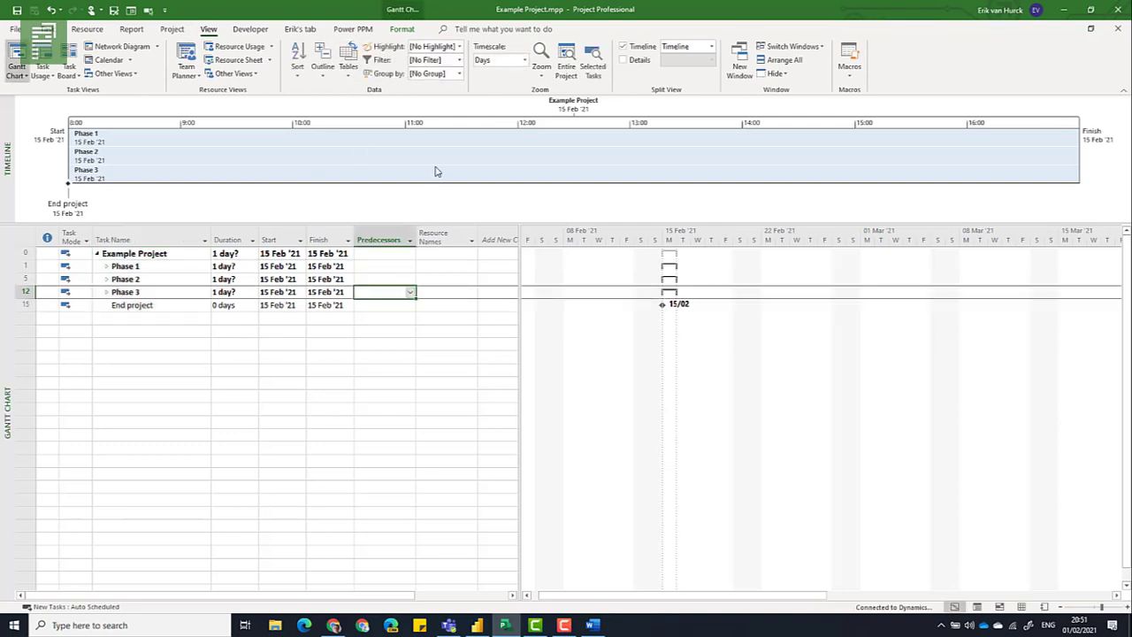
{"action": "left_click", "coordinate": [325, 72]}
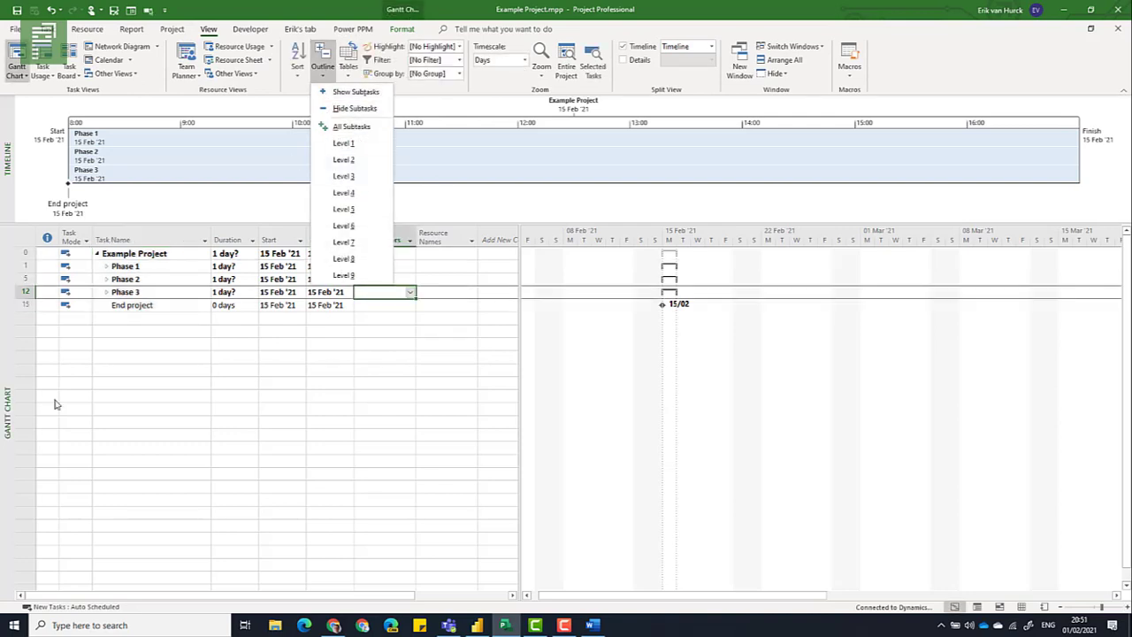
{"action": "left_click", "coordinate": [351, 127]}
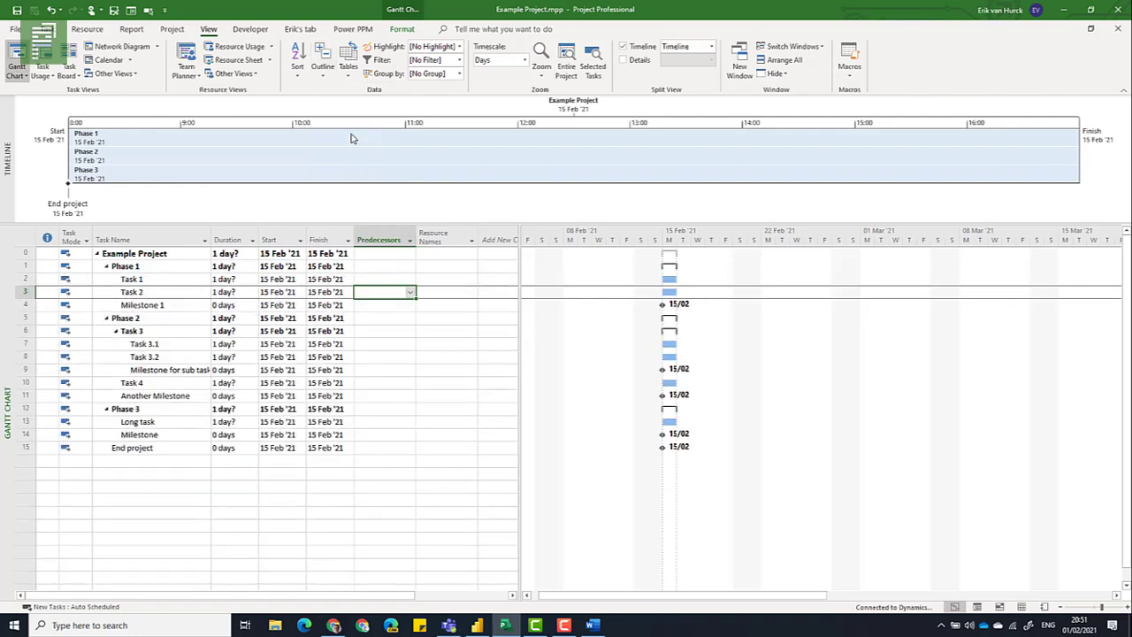
{"action": "left_click", "coordinate": [116, 332]}
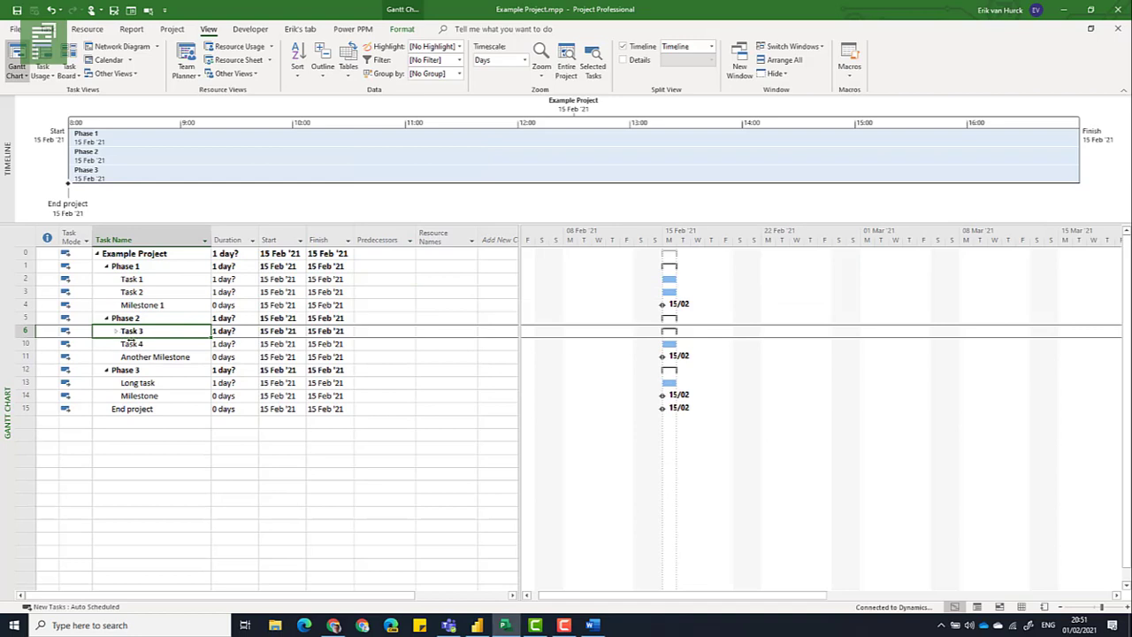
{"action": "left_click", "coordinate": [116, 331]}
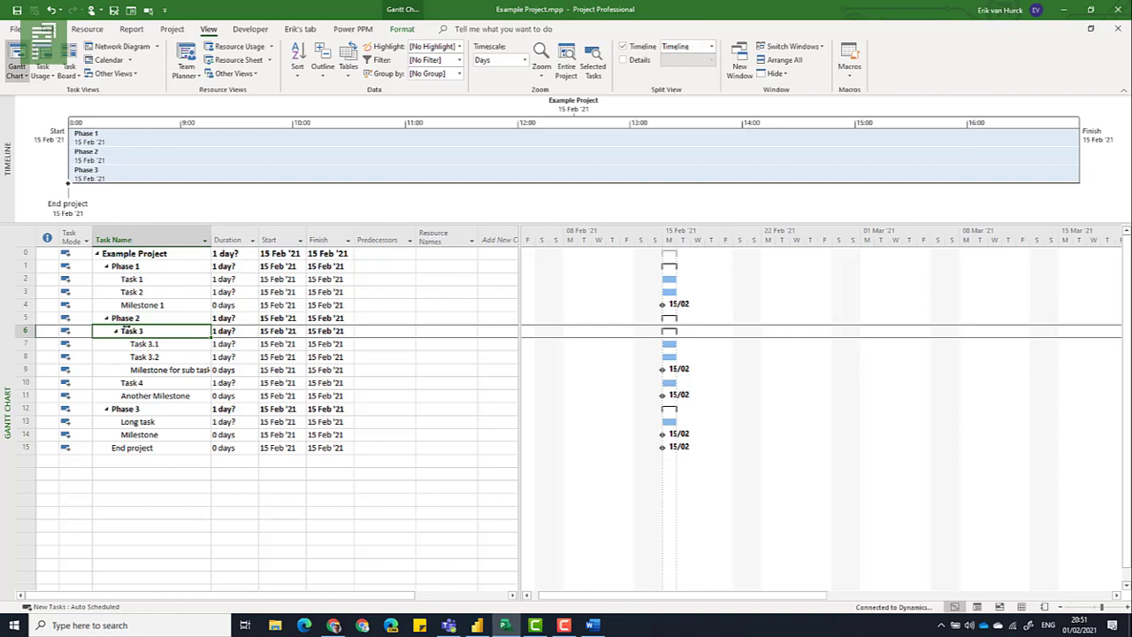
{"action": "left_click", "coordinate": [402, 29]}
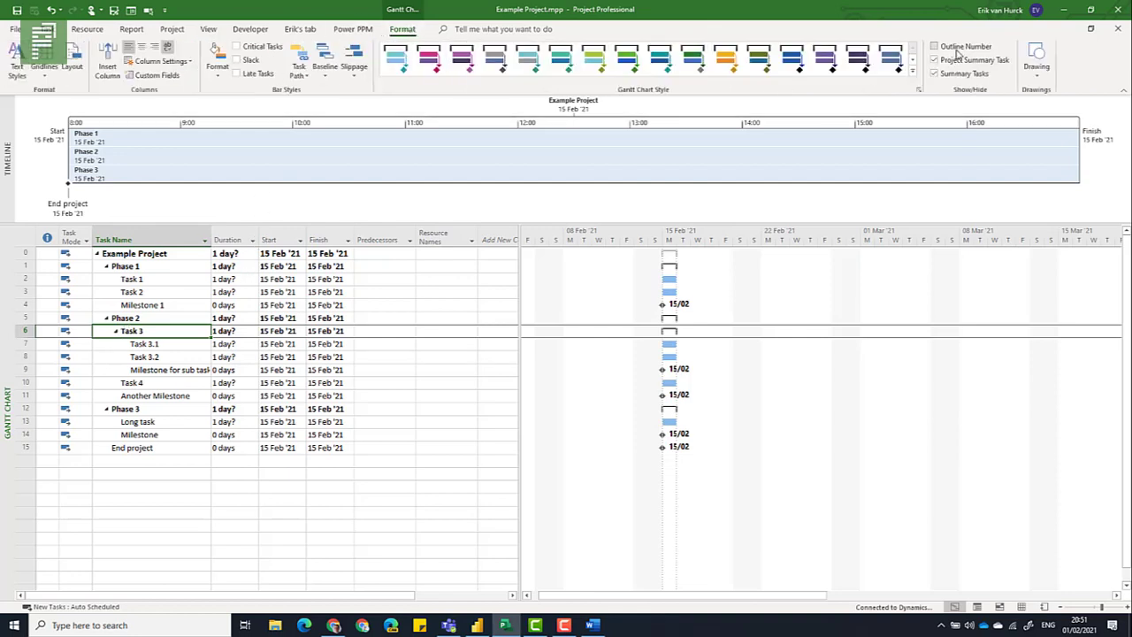
{"action": "left_click", "coordinate": [934, 46]}
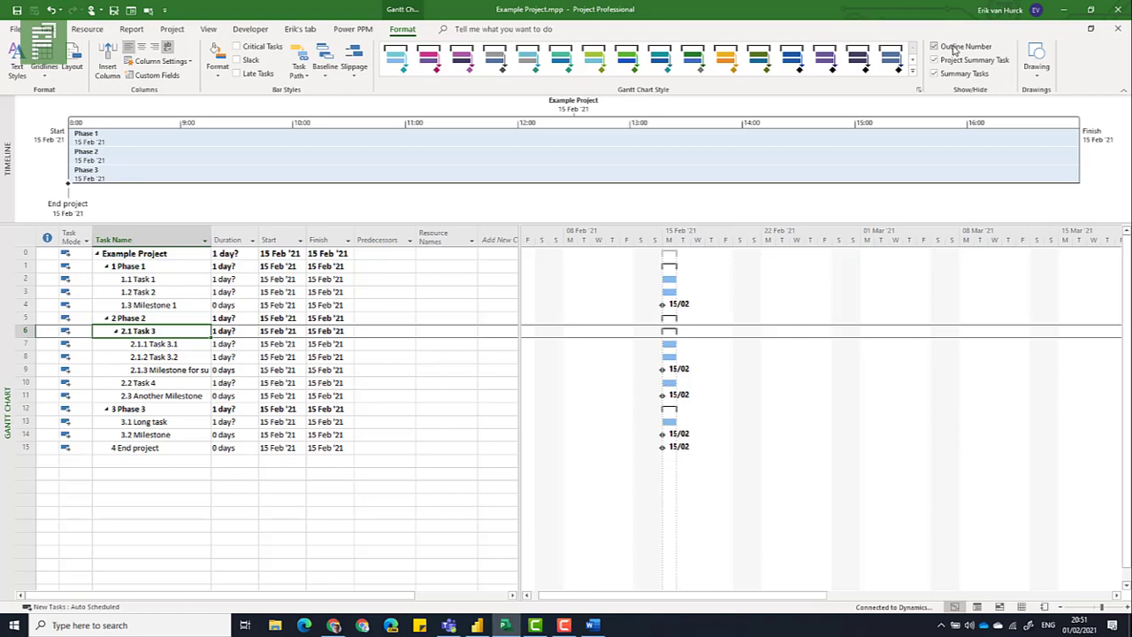
{"action": "left_click", "coordinate": [953, 48]}
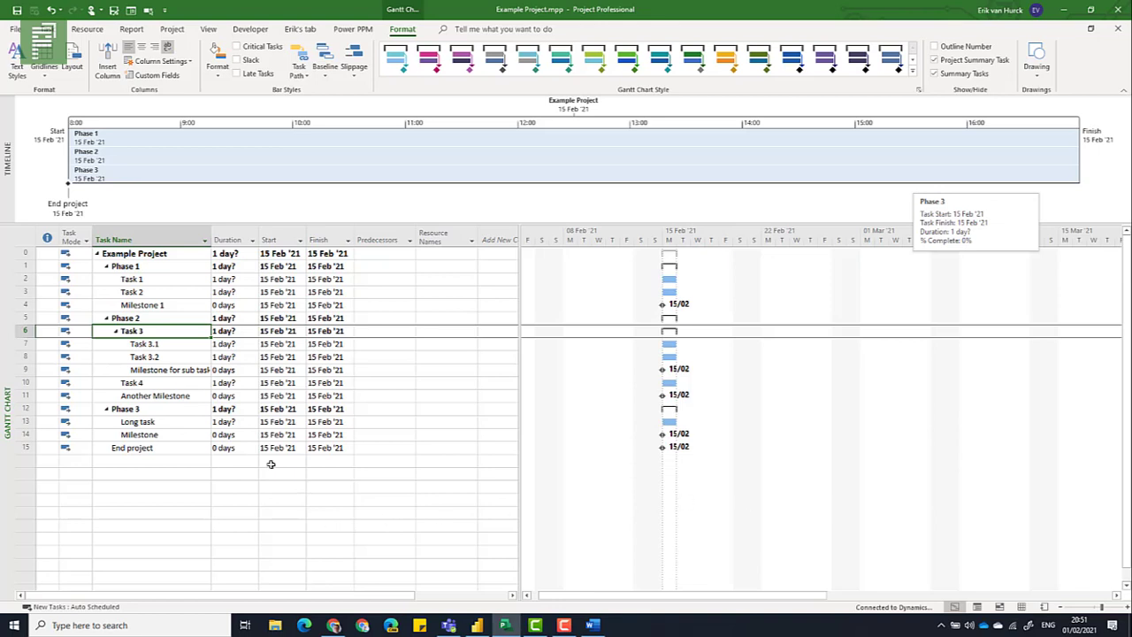
{"action": "left_click", "coordinate": [191, 448]}
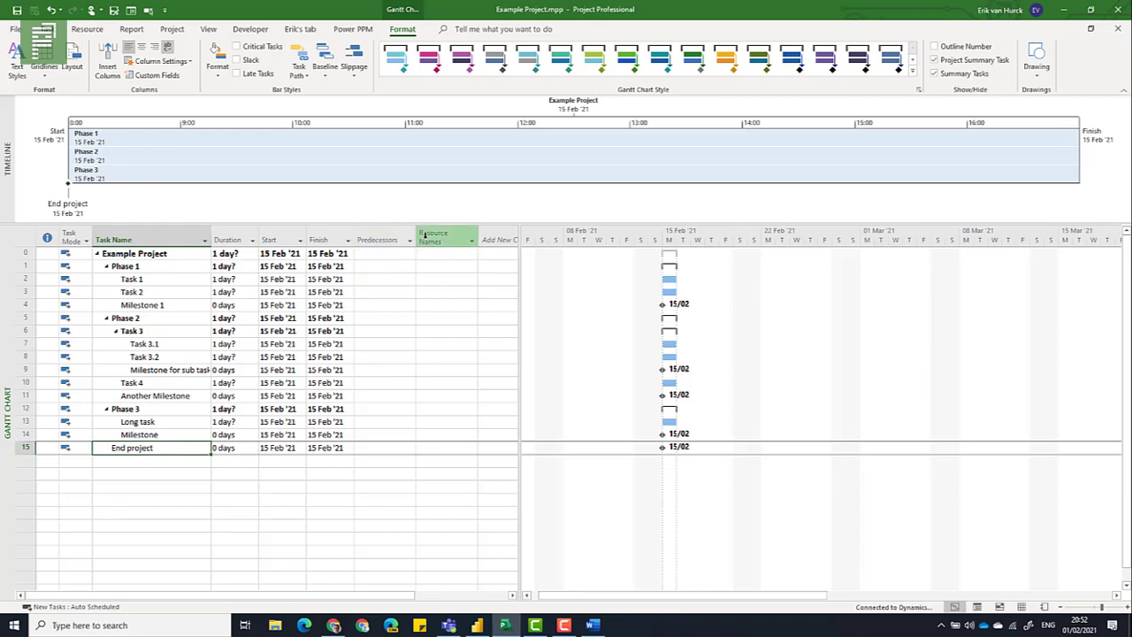
- Insert a Successors column before the Resource Names column
{"action": "right_click", "coordinate": [423, 234]}
{"action": "left_click", "coordinate": [451, 337]}
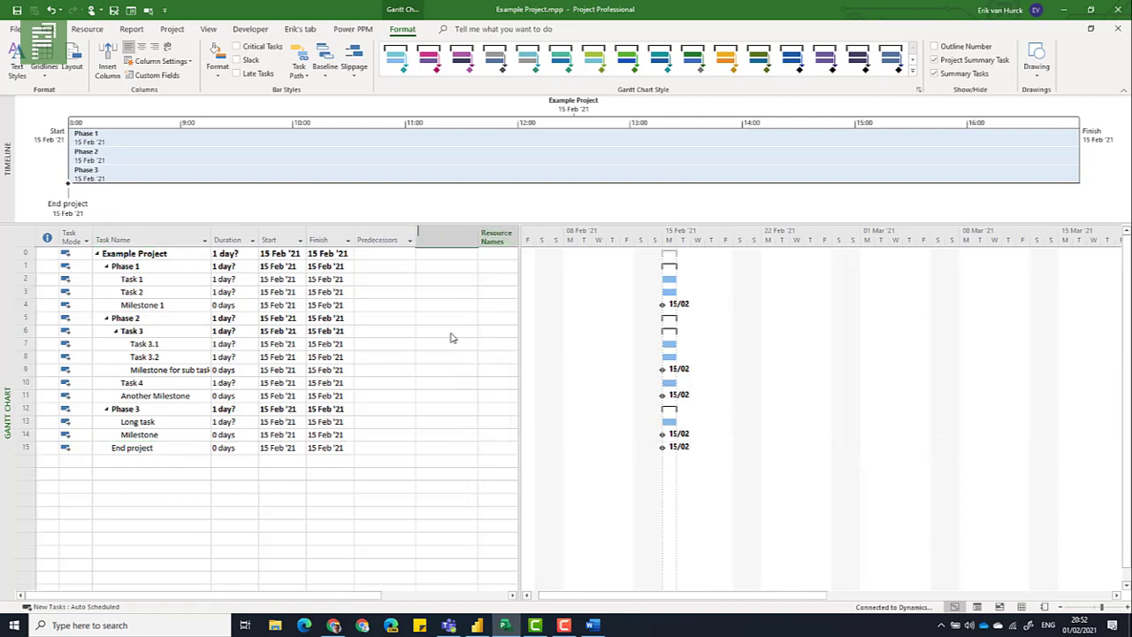
{"action": "type", "text": "successors"}
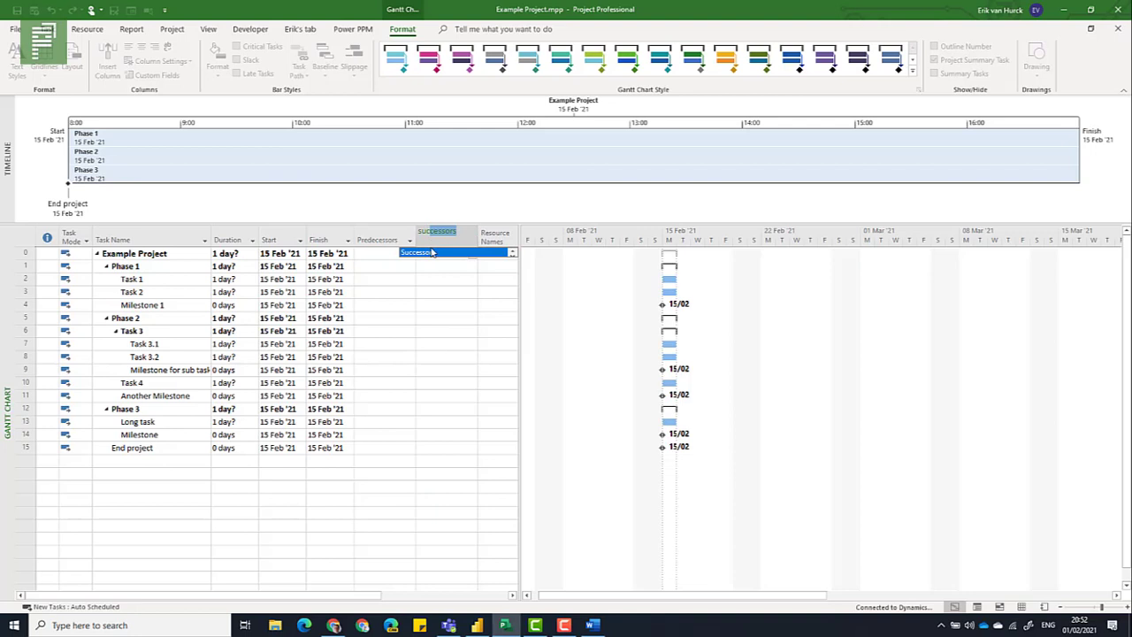
{"action": "left_click", "coordinate": [434, 253]}
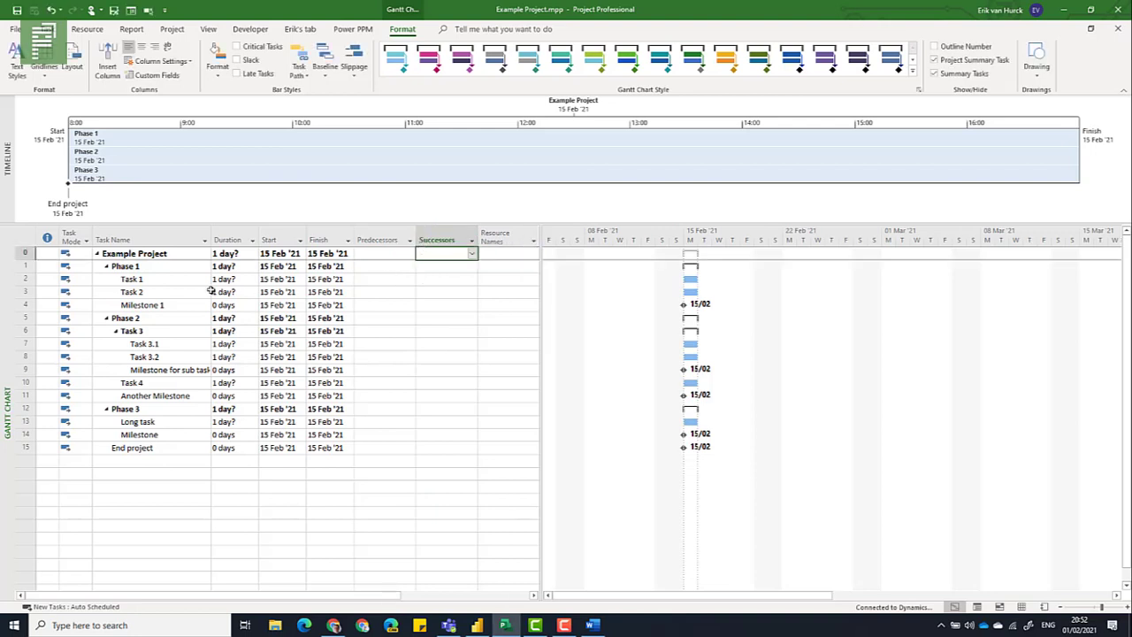
{"action": "left_click_drag", "start_coordinate": [186, 280], "coordinate": [191, 304]}
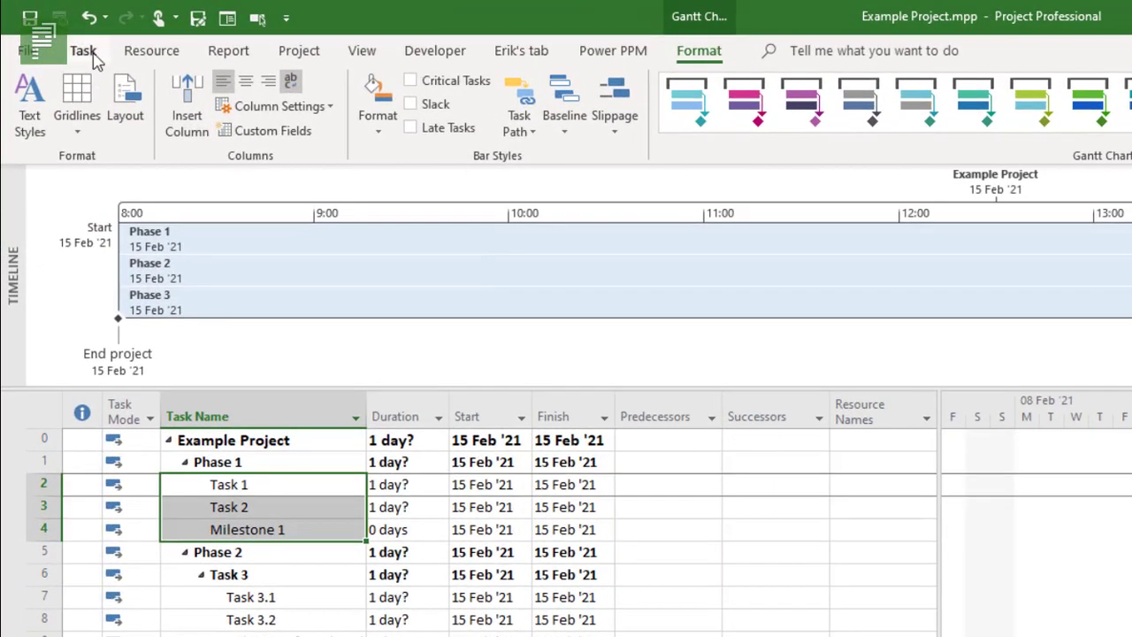
- Link Task 1 through Milestone 1, Milestone 1 to Task 3.1, and Task 3.1 through Another Milestone
{"action": "left_click", "coordinate": [89, 55]}
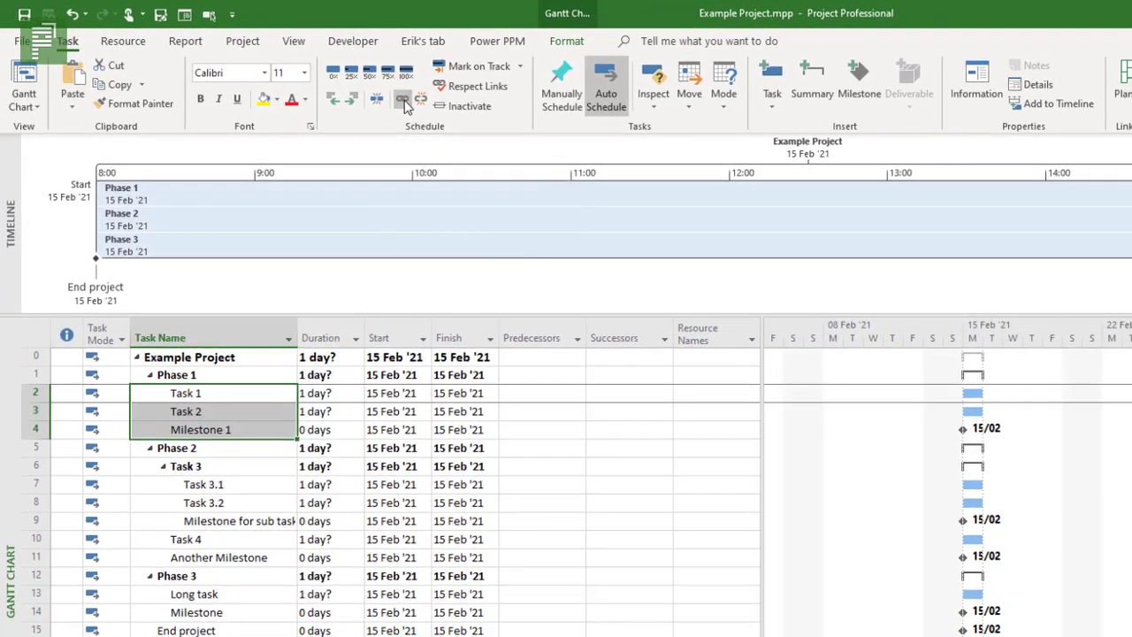
{"action": "left_click", "coordinate": [404, 101]}
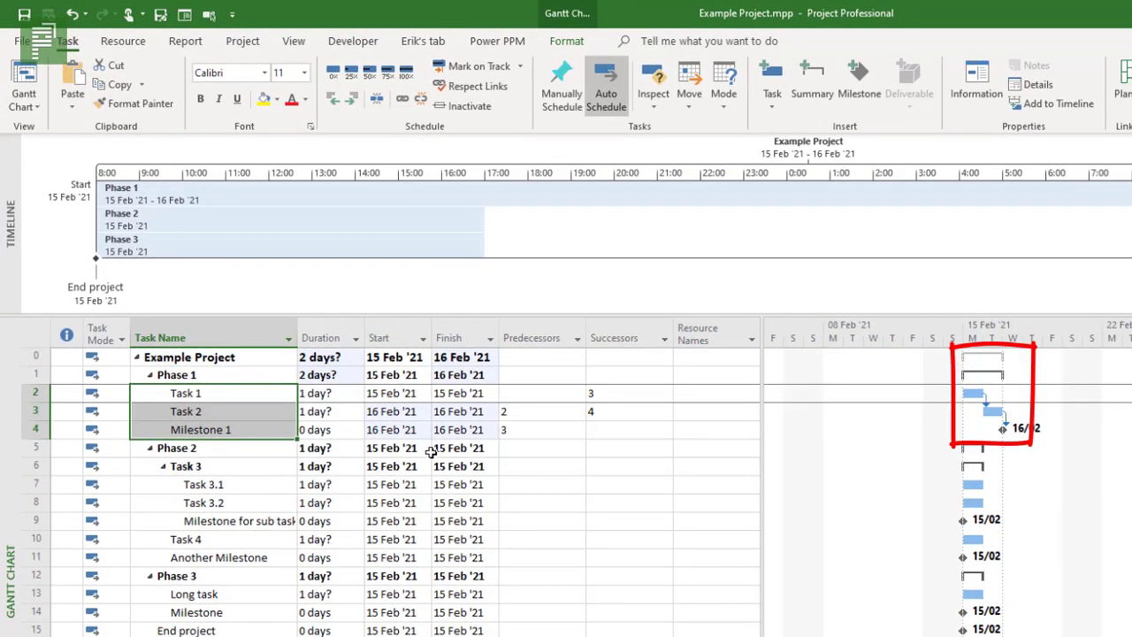
{"action": "left_click", "coordinate": [277, 430]}
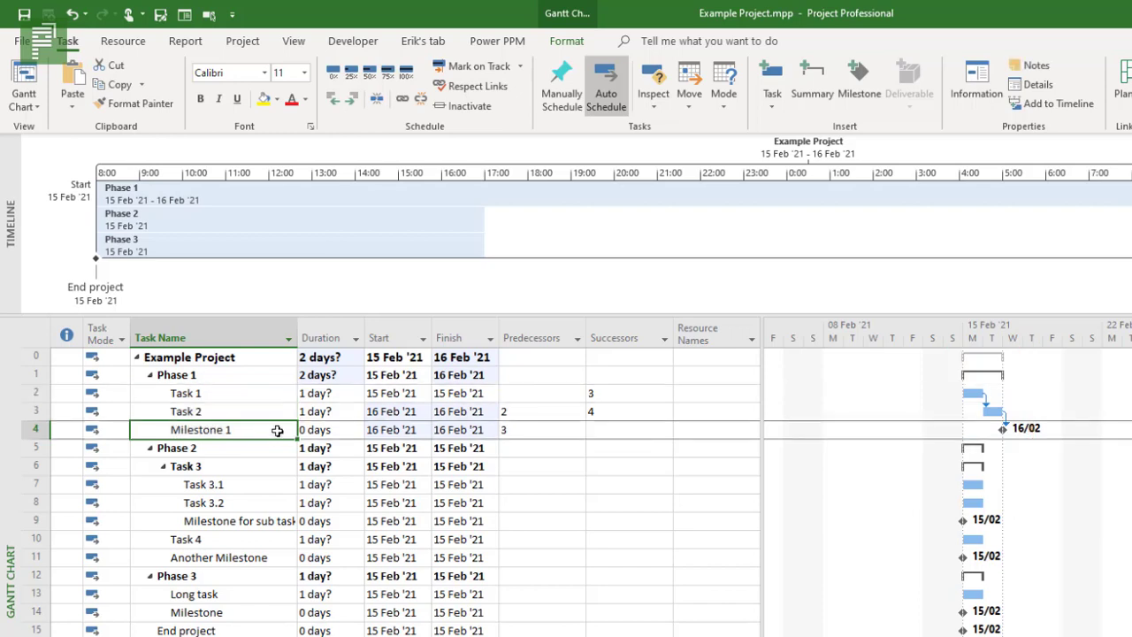
{"action": "left_click", "coordinate": [258, 484], "text": "ctrl"}
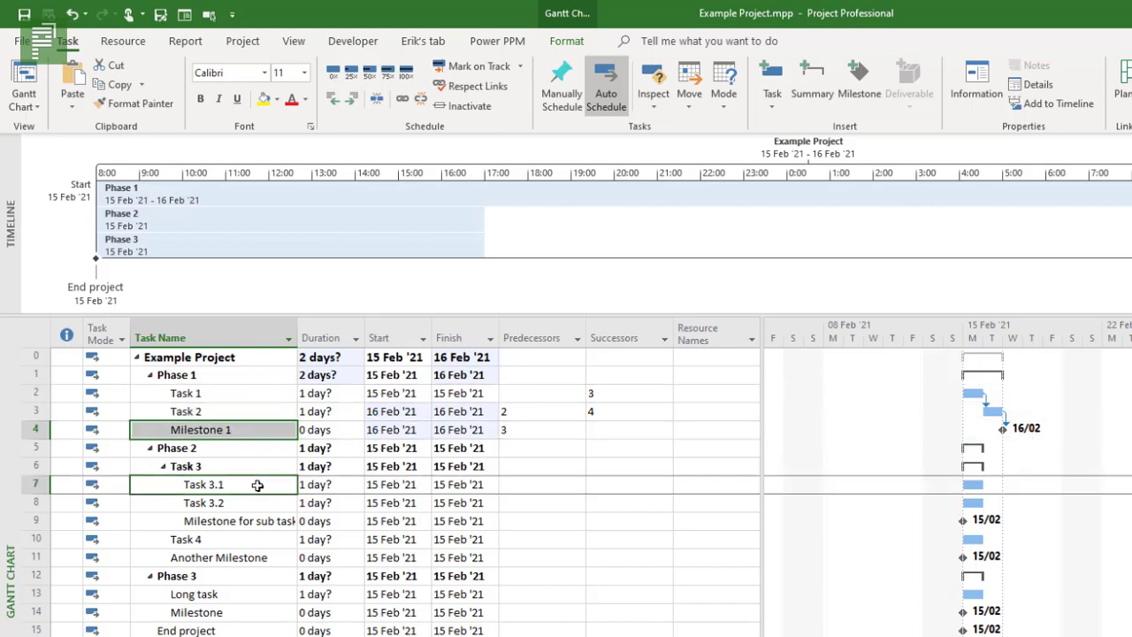
{"action": "left_click", "coordinate": [402, 98]}
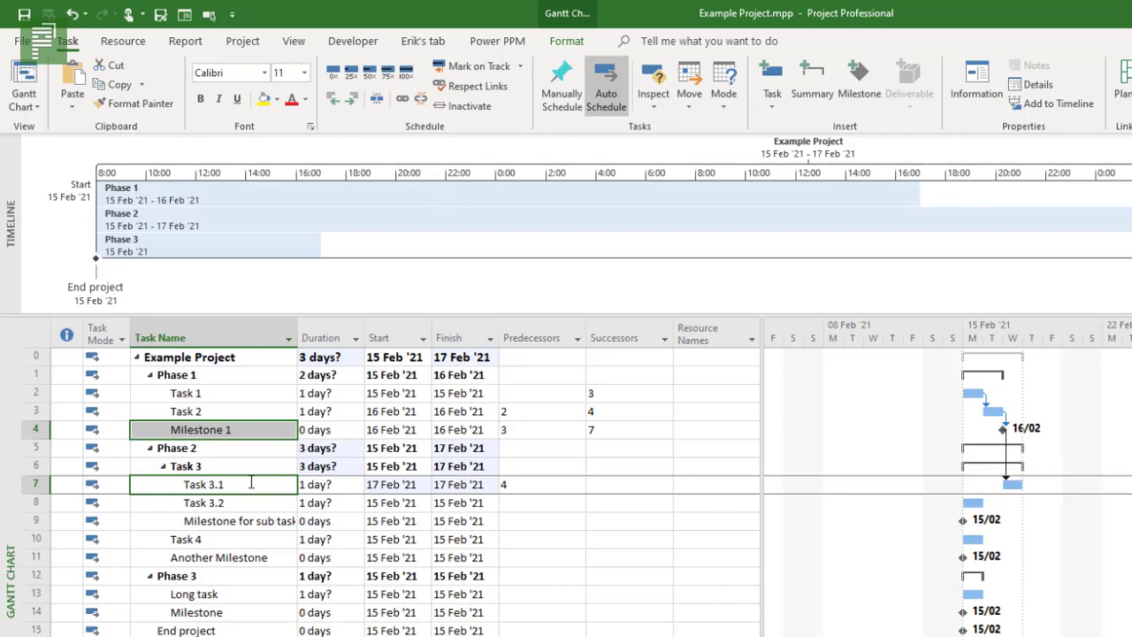
{"action": "left_click_drag", "start_coordinate": [251, 482], "coordinate": [258, 557]}
{"action": "left_click", "coordinate": [403, 98]}
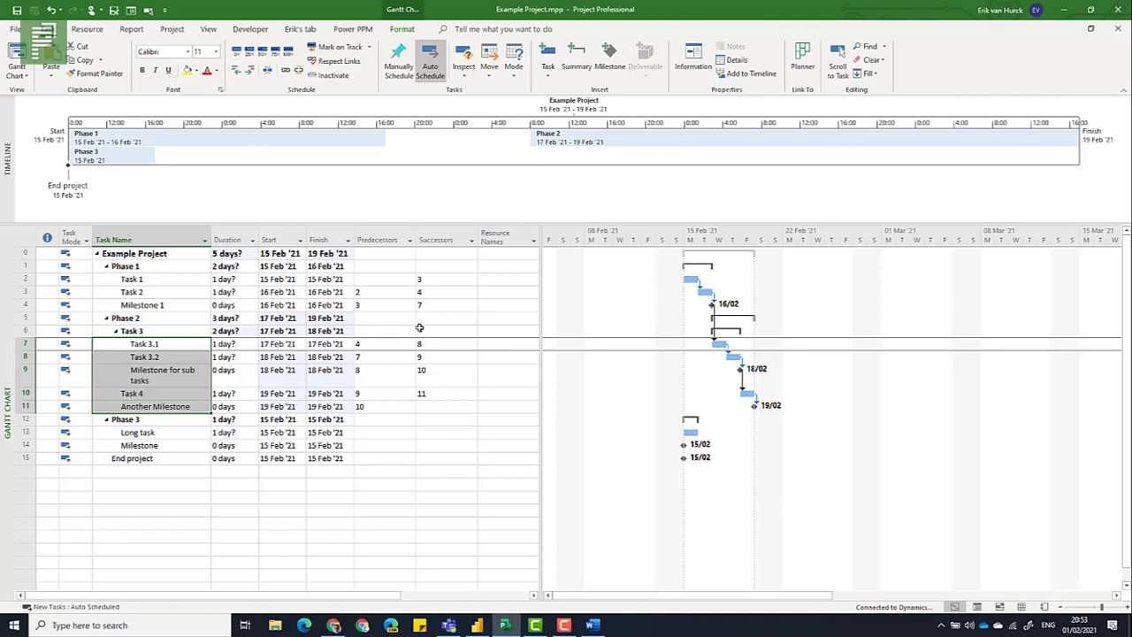
- Link Long task, Milestone and End project in sequence
{"action": "left_click_drag", "start_coordinate": [137, 433], "coordinate": [165, 457]}
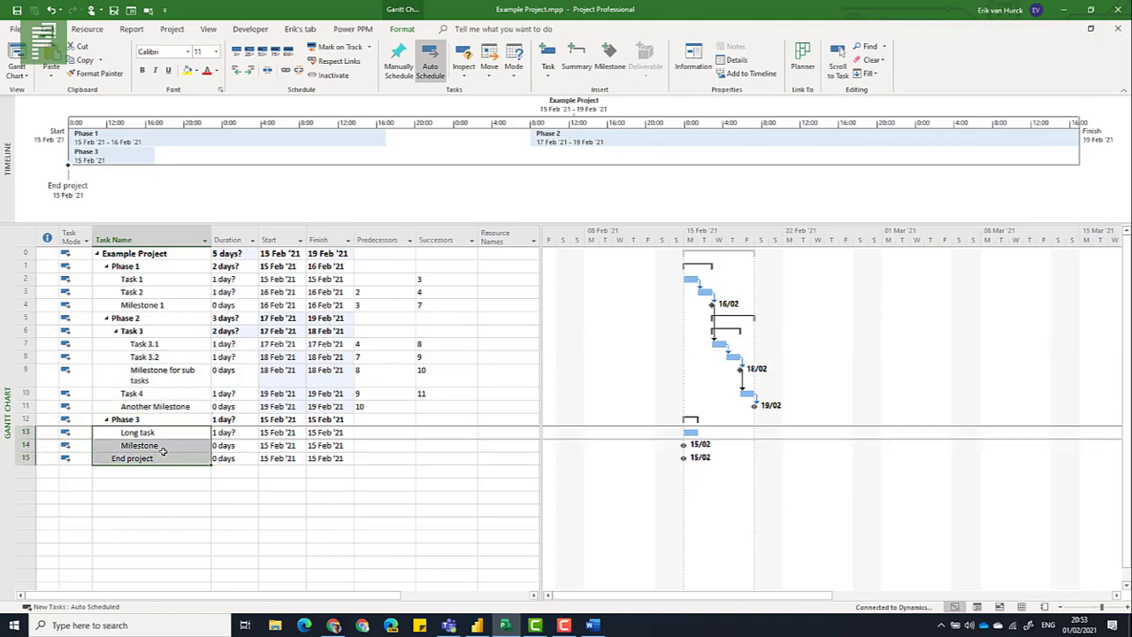
{"action": "right_click", "coordinate": [164, 457]}
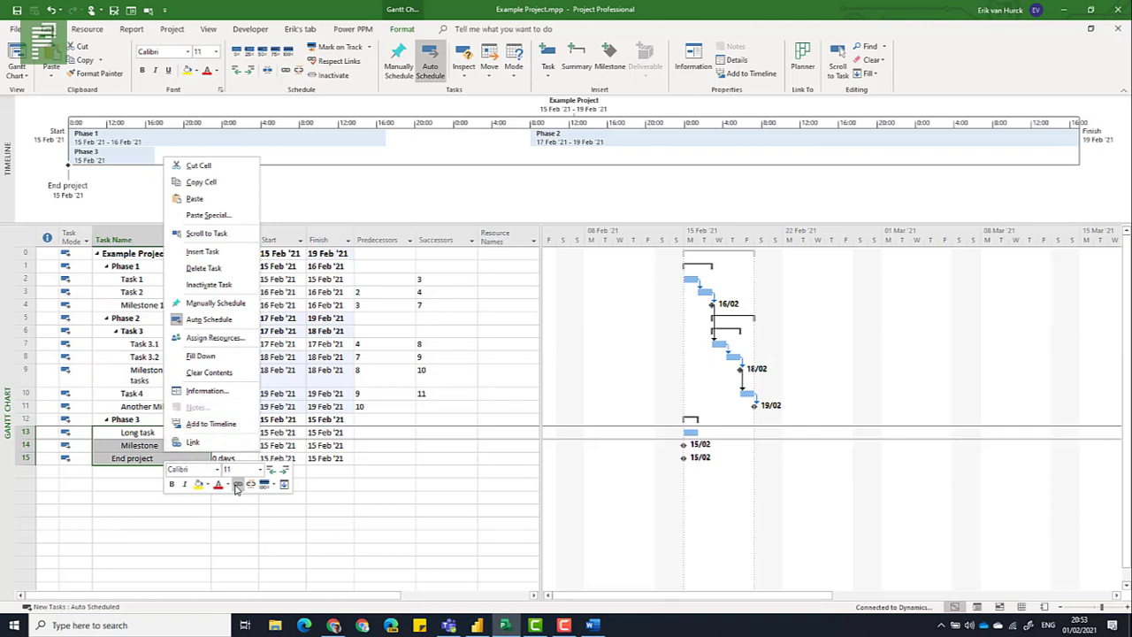
{"action": "left_click", "coordinate": [237, 484]}
- Link Another Milestone to Long task and widen the task table
{"action": "left_click", "coordinate": [177, 407]}
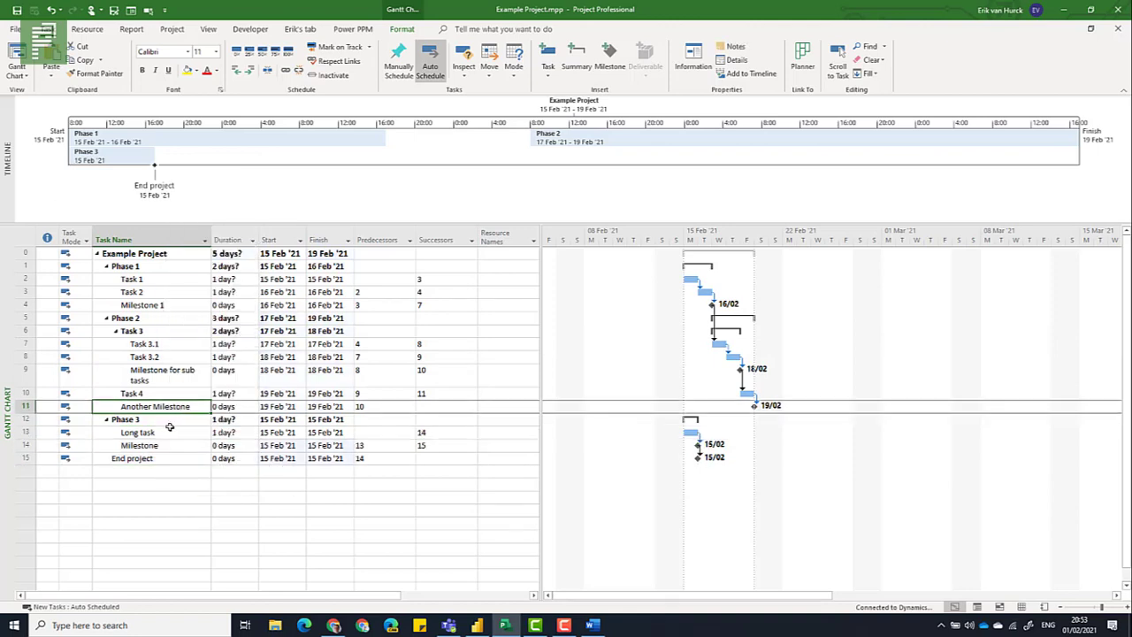
{"action": "left_click", "coordinate": [163, 433], "text": "ctrl"}
{"action": "right_click", "coordinate": [166, 432]}
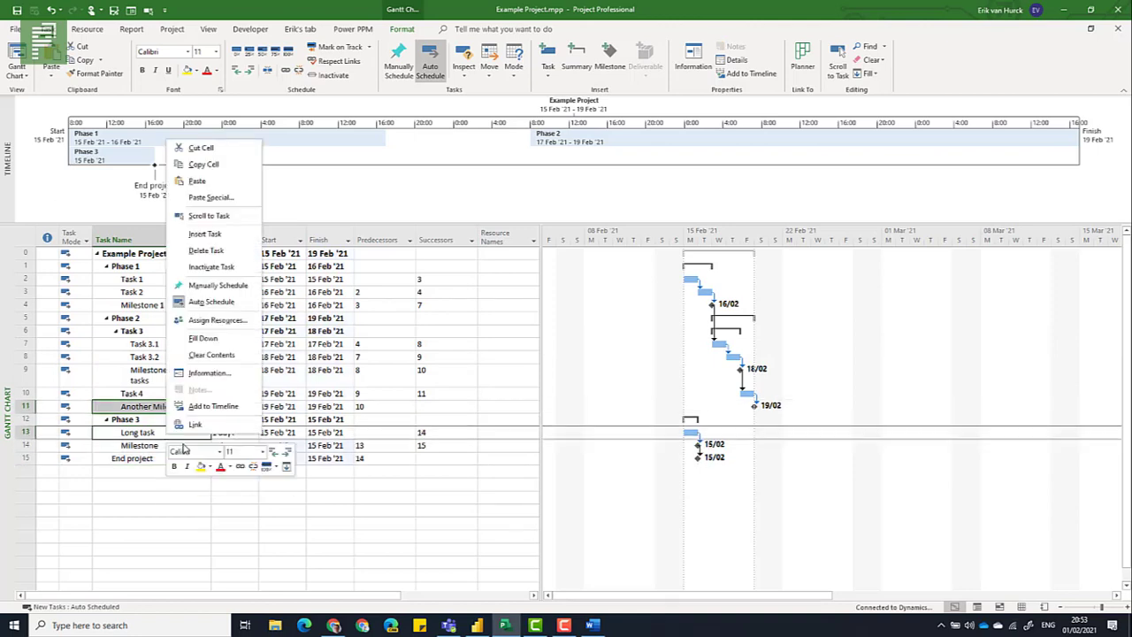
{"action": "left_click", "coordinate": [238, 469]}
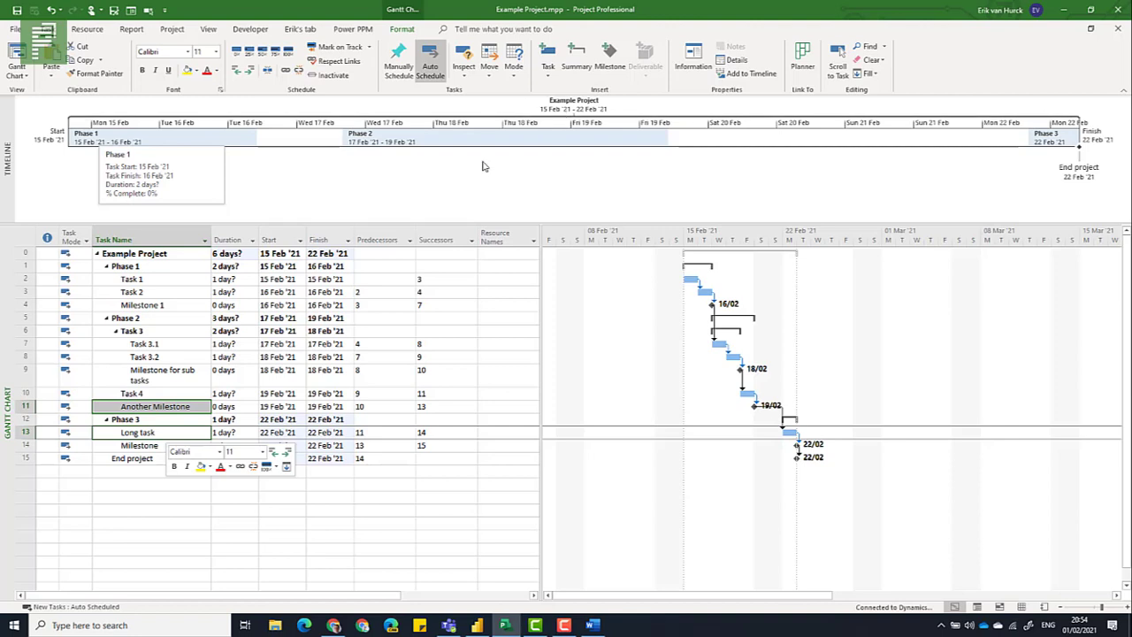
{"action": "left_click_drag", "start_coordinate": [418, 220], "coordinate": [417, 198]}
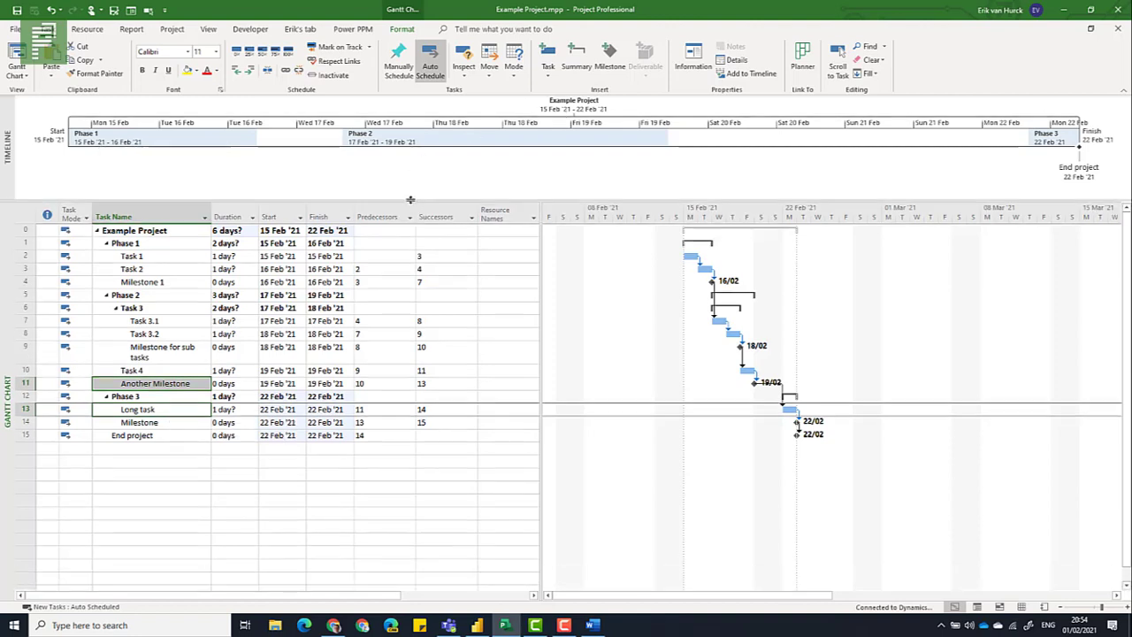
- Set durations of 1w for Task 1, 2w for Task 2, 1w for Task 3.1 and 7 days for Task 3.2
{"action": "left_click", "coordinate": [251, 256]}
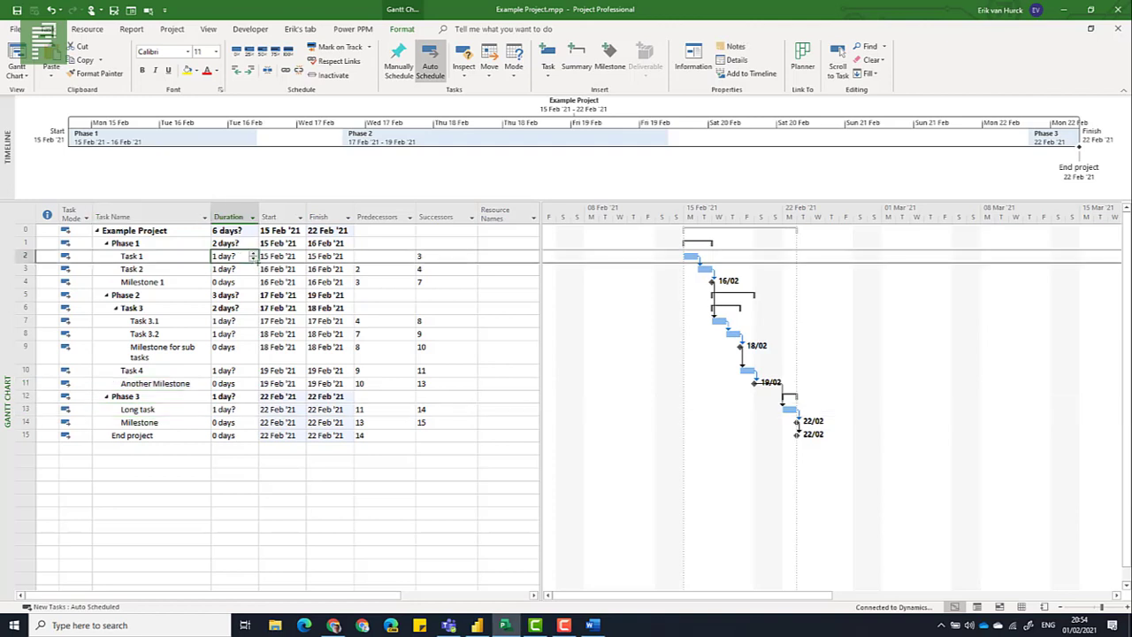
{"action": "type", "text": "1w"}
{"action": "key", "text": "Return"}
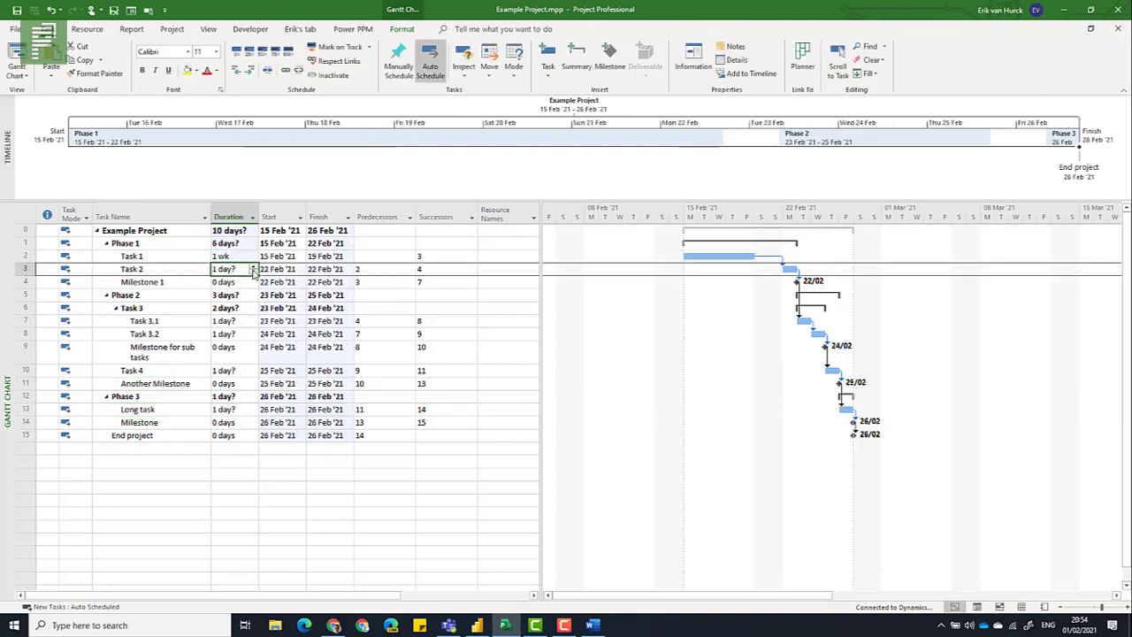
{"action": "type", "text": "2 w"}
{"action": "key", "text": "Return"}
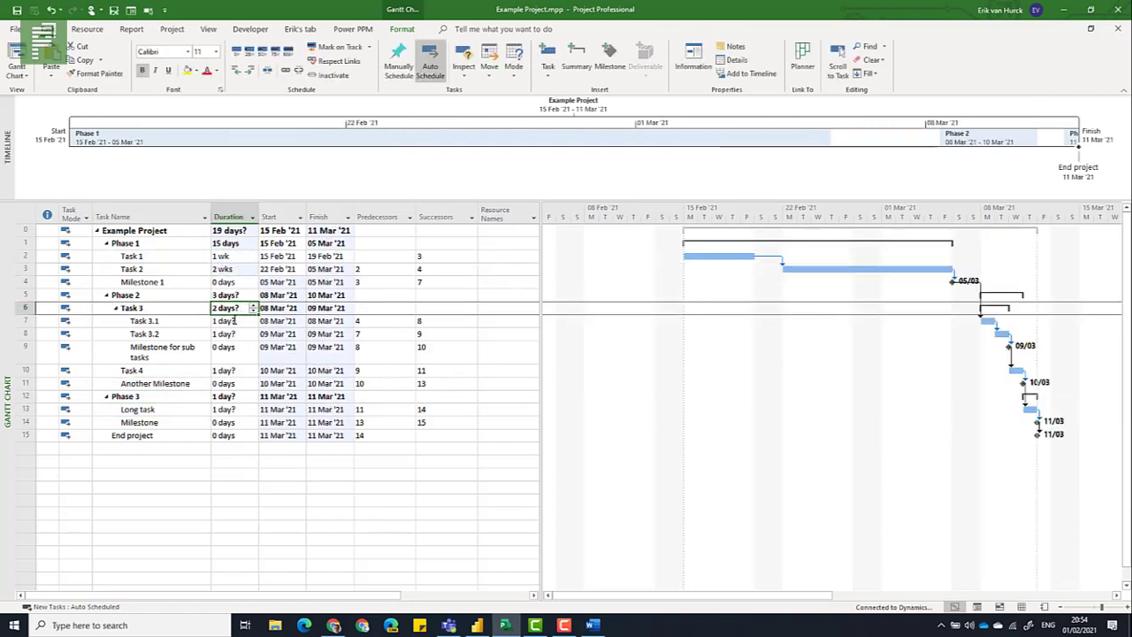
{"action": "left_click", "coordinate": [234, 320]}
{"action": "type", "text": "1w"}
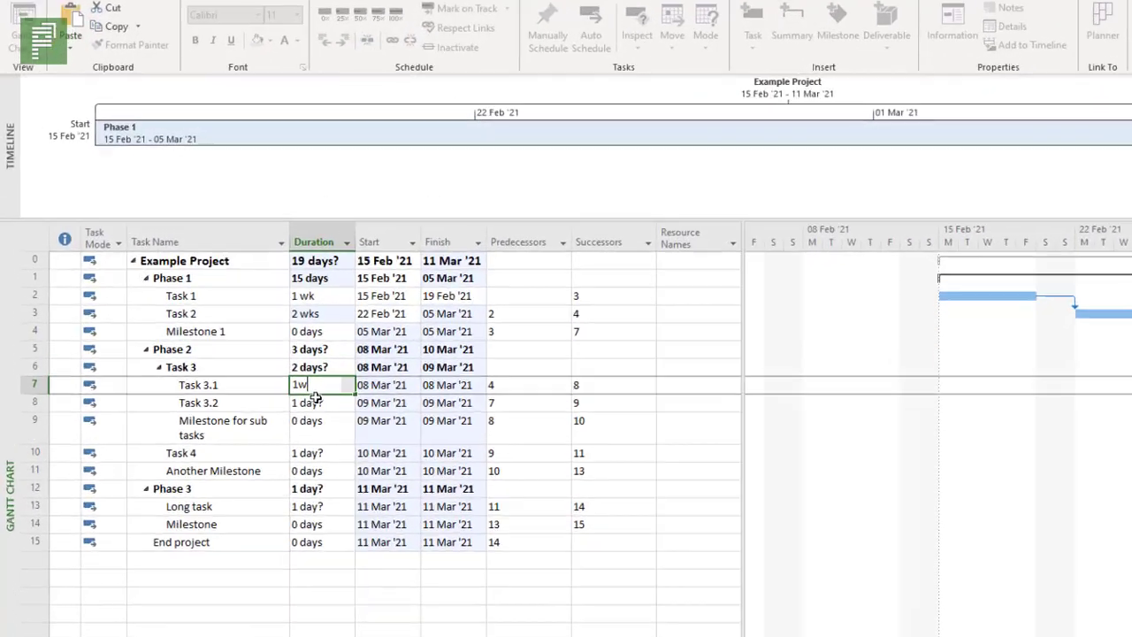
{"action": "key", "text": "Return"}
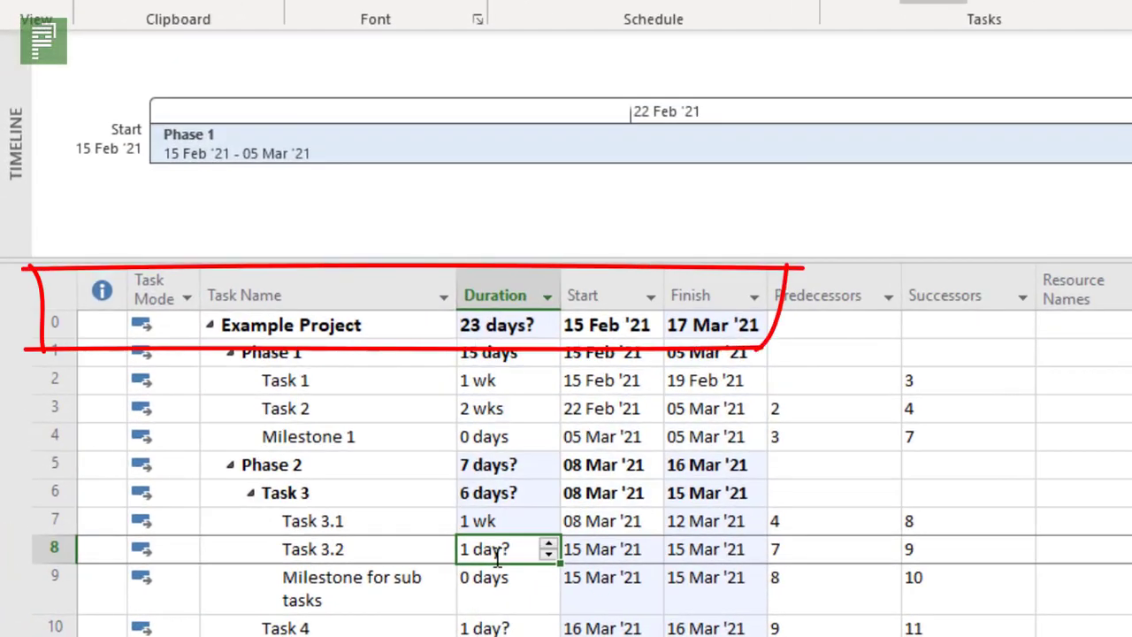
{"action": "type", "text": "7 days"}
{"action": "key", "text": "Return"}
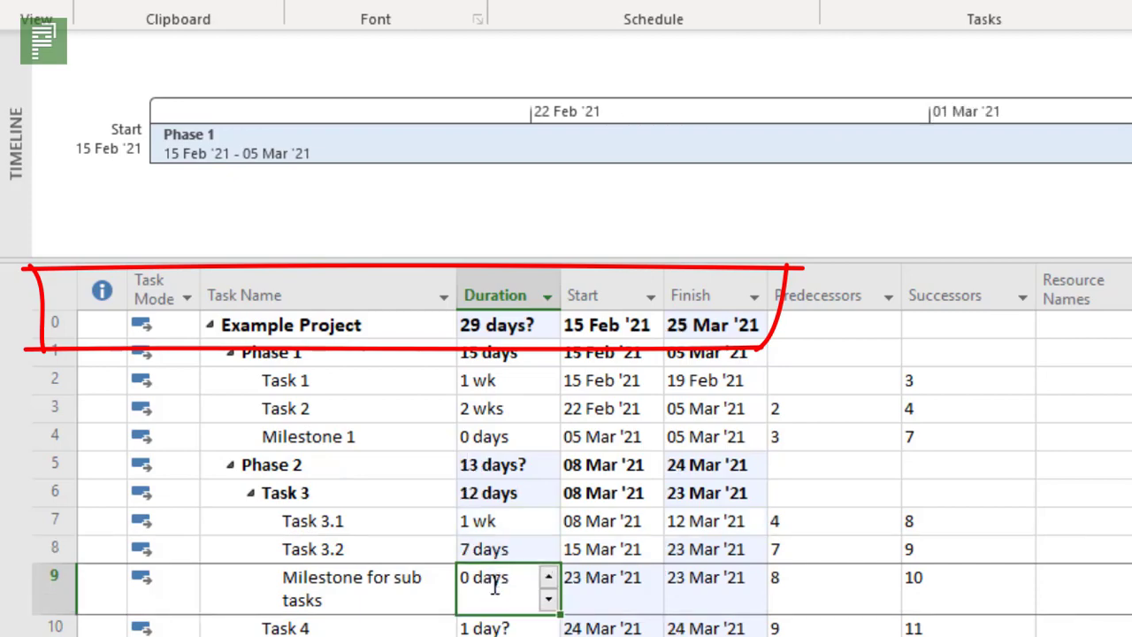
{"action": "left_click", "coordinate": [499, 554]}
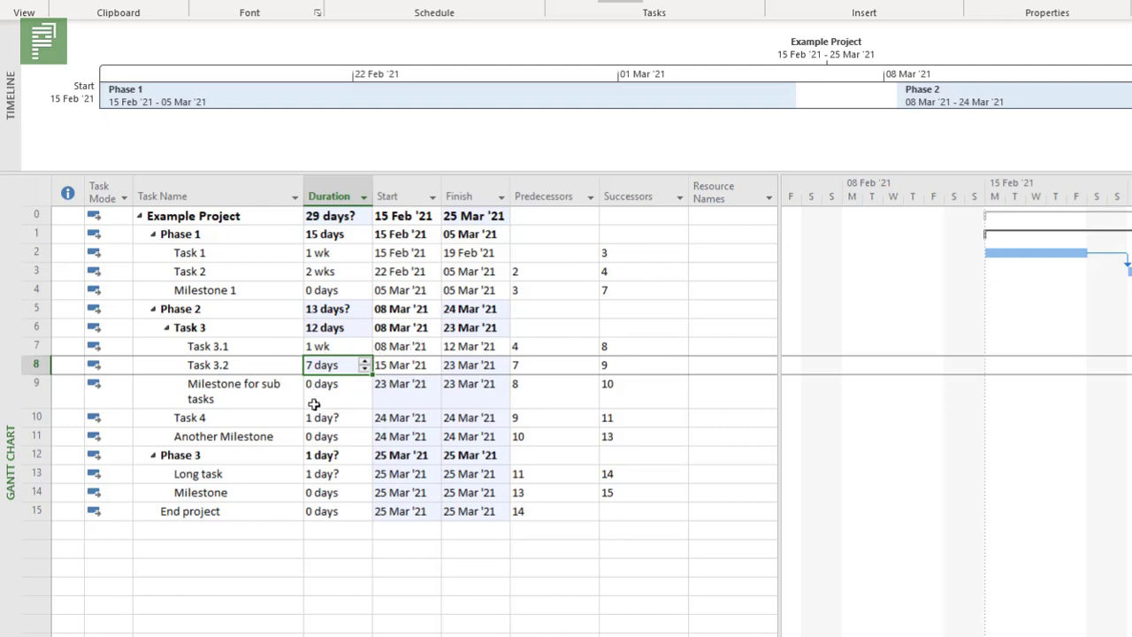
- Set Task 4's duration to 3 weeks and Long task's duration to 6 weeks
{"action": "left_click", "coordinate": [323, 431]}
{"action": "left_click", "coordinate": [325, 419]}
{"action": "type", "text": "3w"}
{"action": "left_click", "coordinate": [316, 451]}
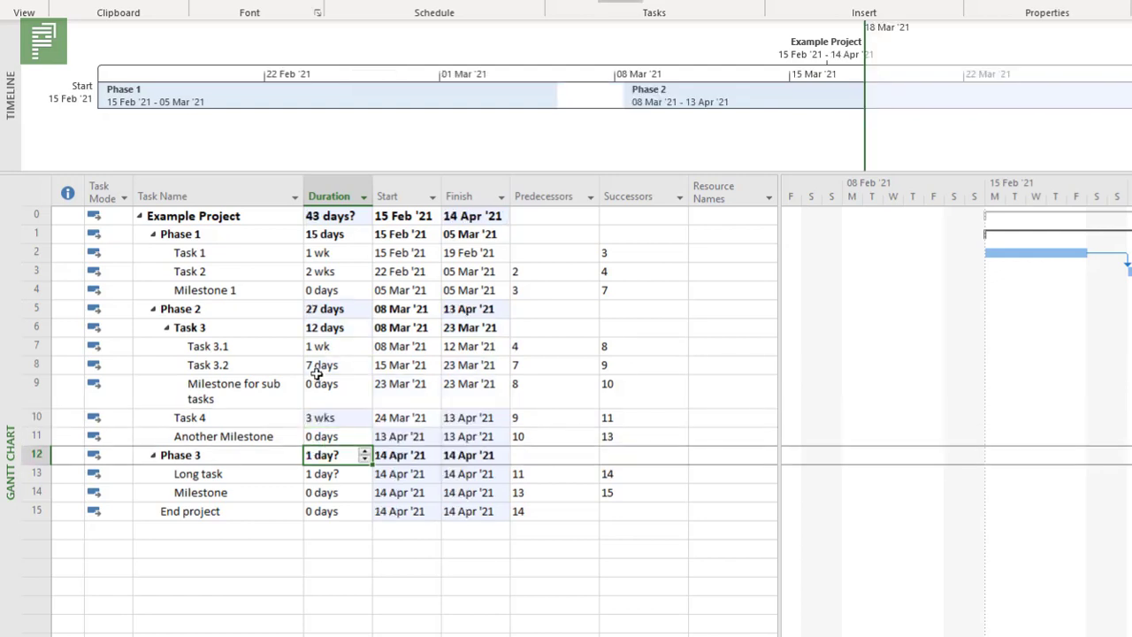
{"action": "left_click", "coordinate": [349, 475]}
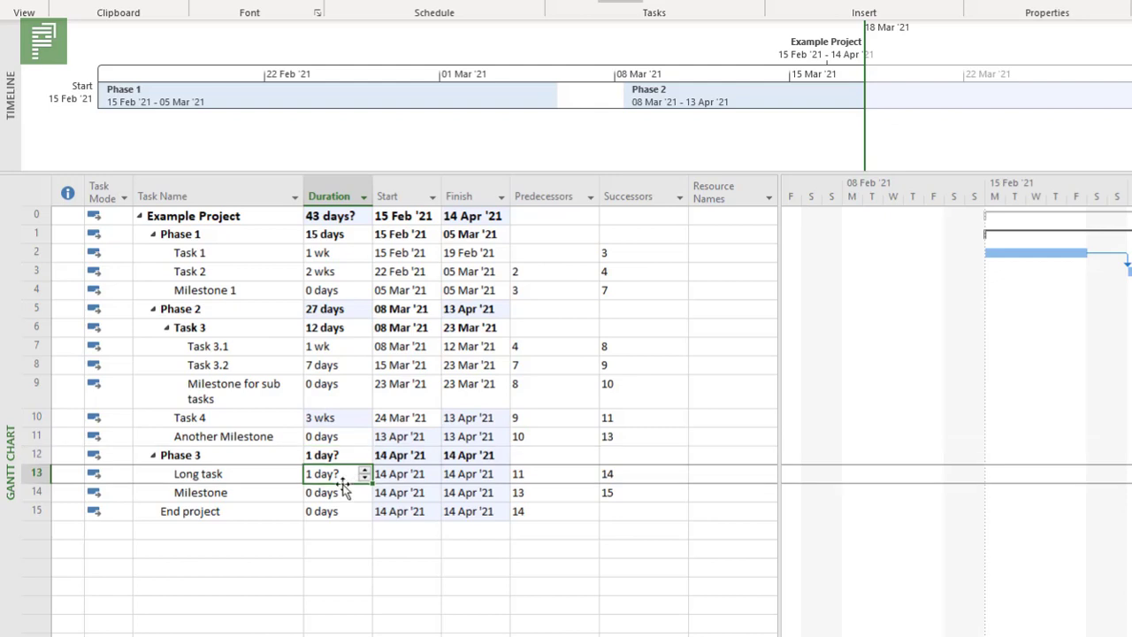
{"action": "type", "text": "2w"}
{"action": "left_click", "coordinate": [345, 550]}
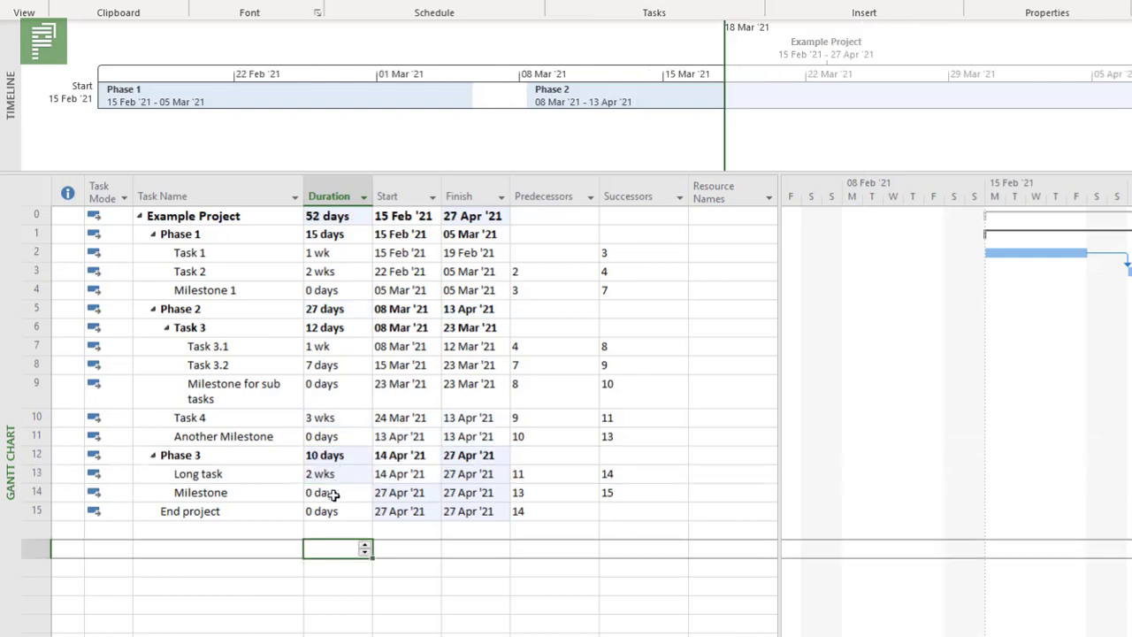
{"action": "left_click", "coordinate": [342, 474]}
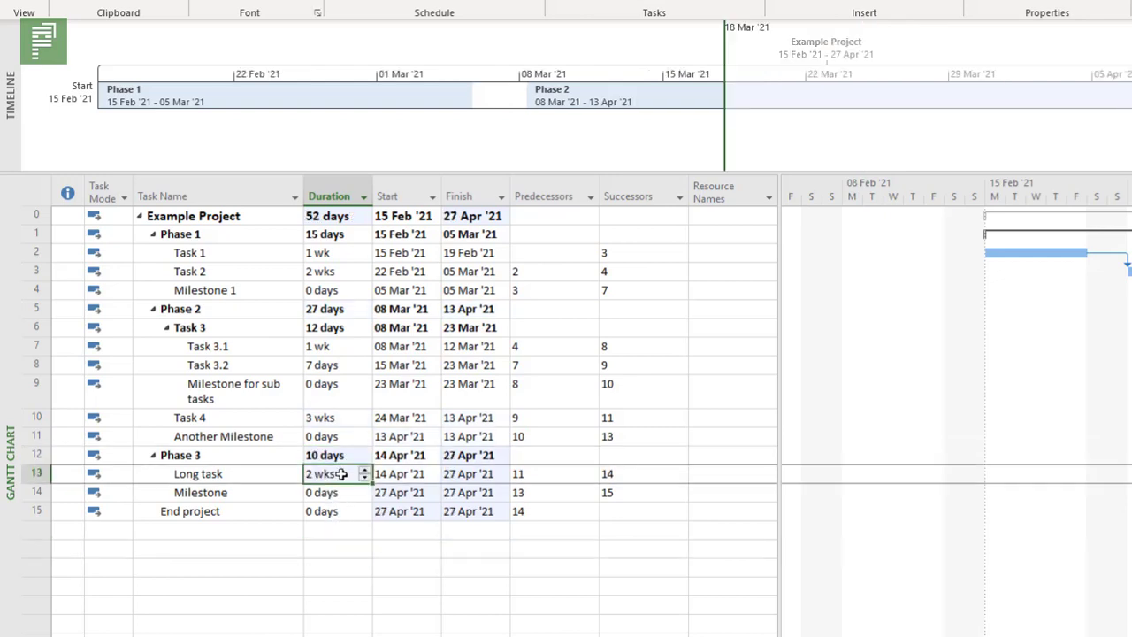
{"action": "key", "text": "BackSpace"}
{"action": "type", "text": "6w"}
{"action": "key", "text": "Return"}
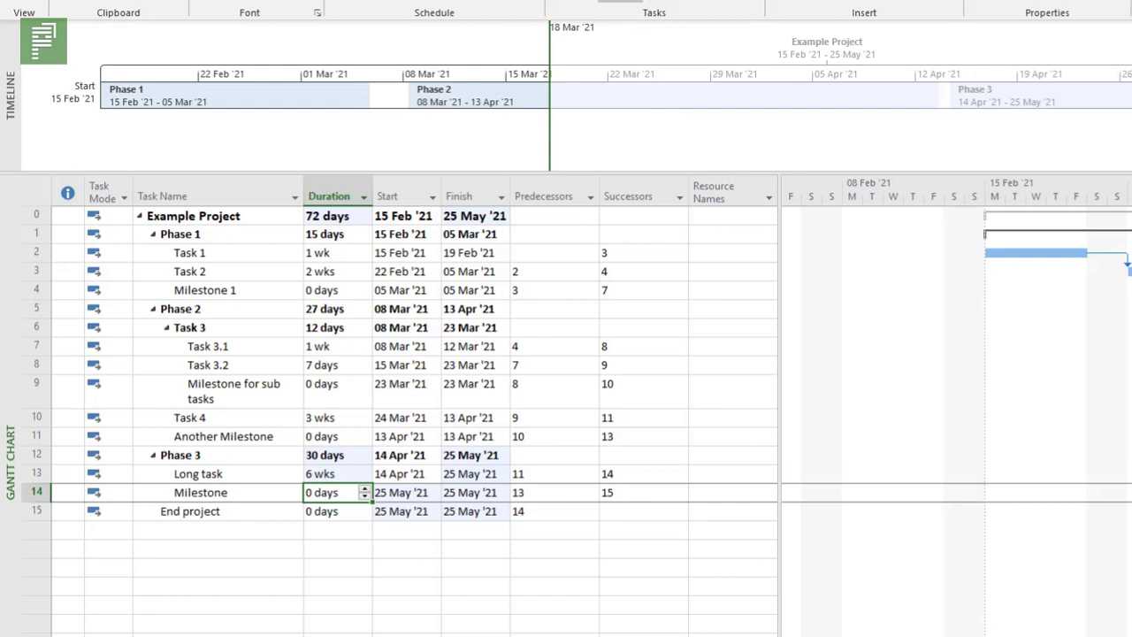
- Zoom the Gantt chart to Entire Project and select End project's Successors entry
{"action": "left_click", "coordinate": [547, 2]}
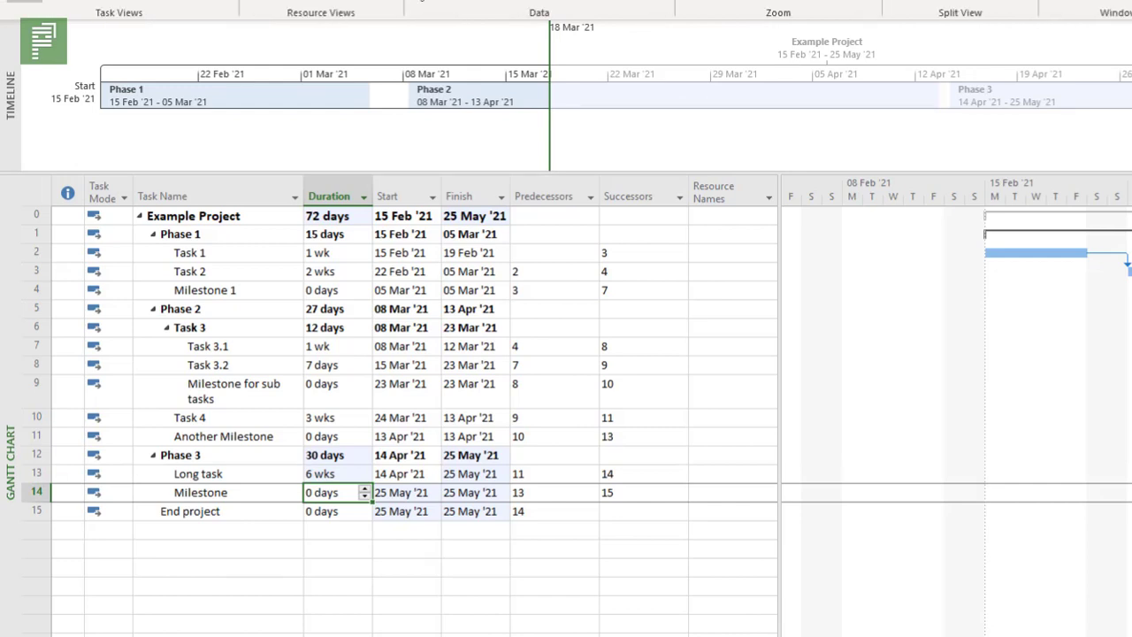
{"action": "left_click", "coordinate": [816, 2]}
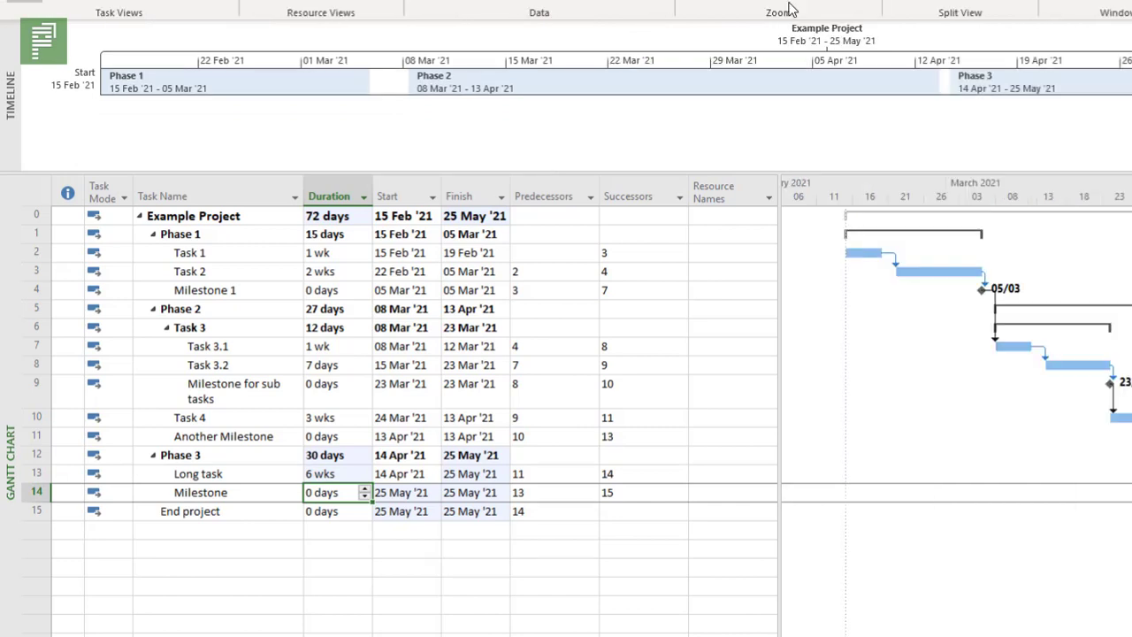
{"action": "left_click", "coordinate": [290, 414]}
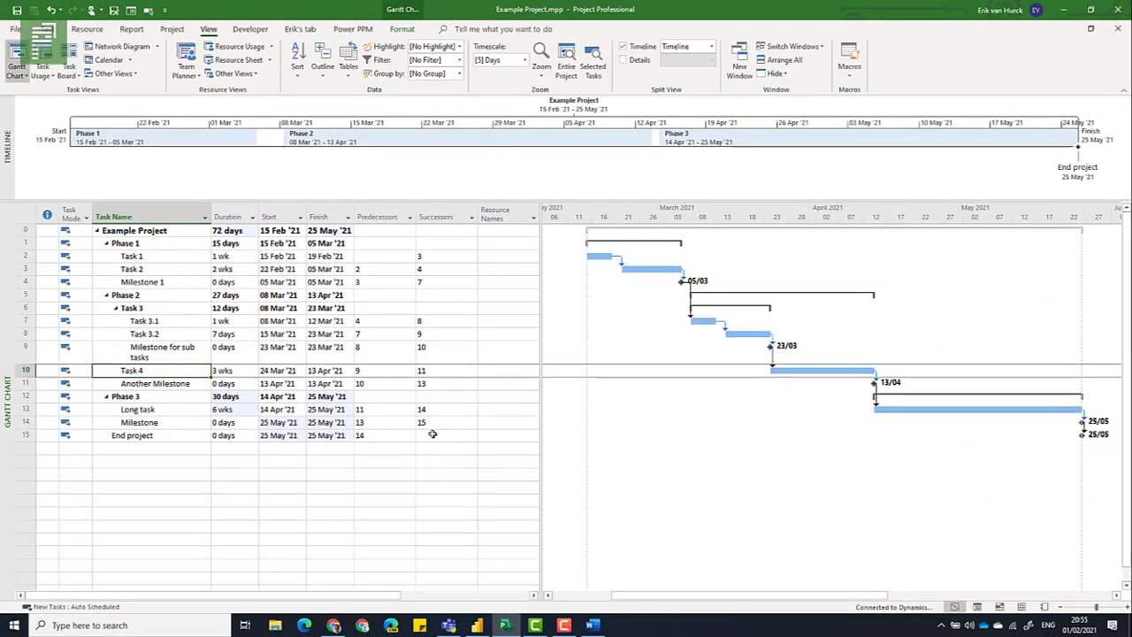
{"action": "left_click", "coordinate": [432, 434]}
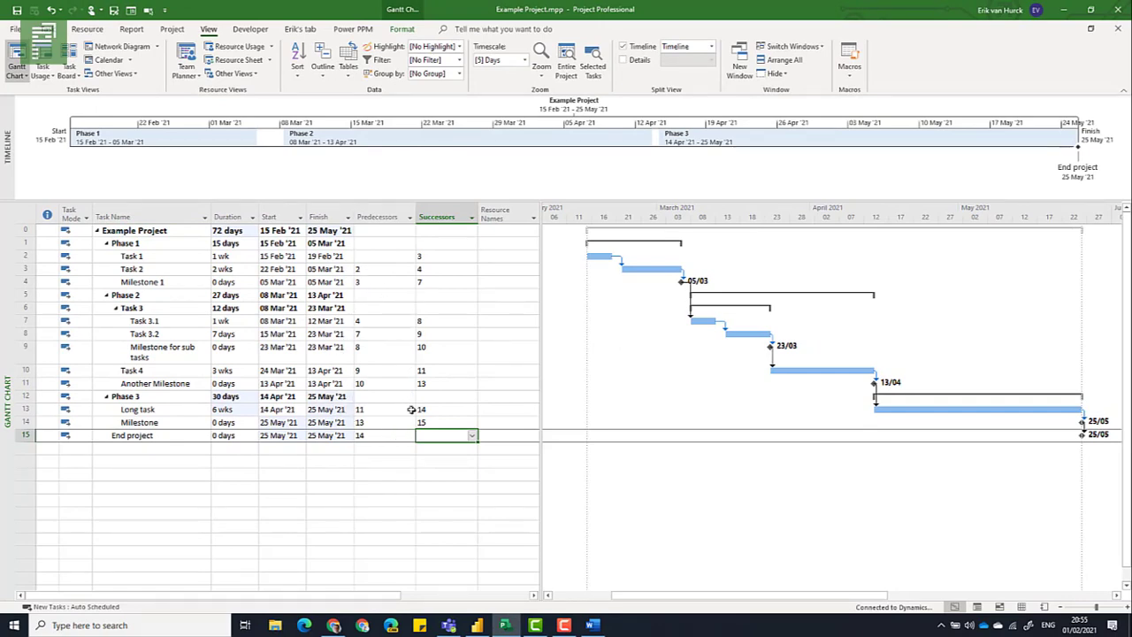
- Filter the Successors column to show only tasks with blank successors
{"action": "left_click", "coordinate": [472, 216]}
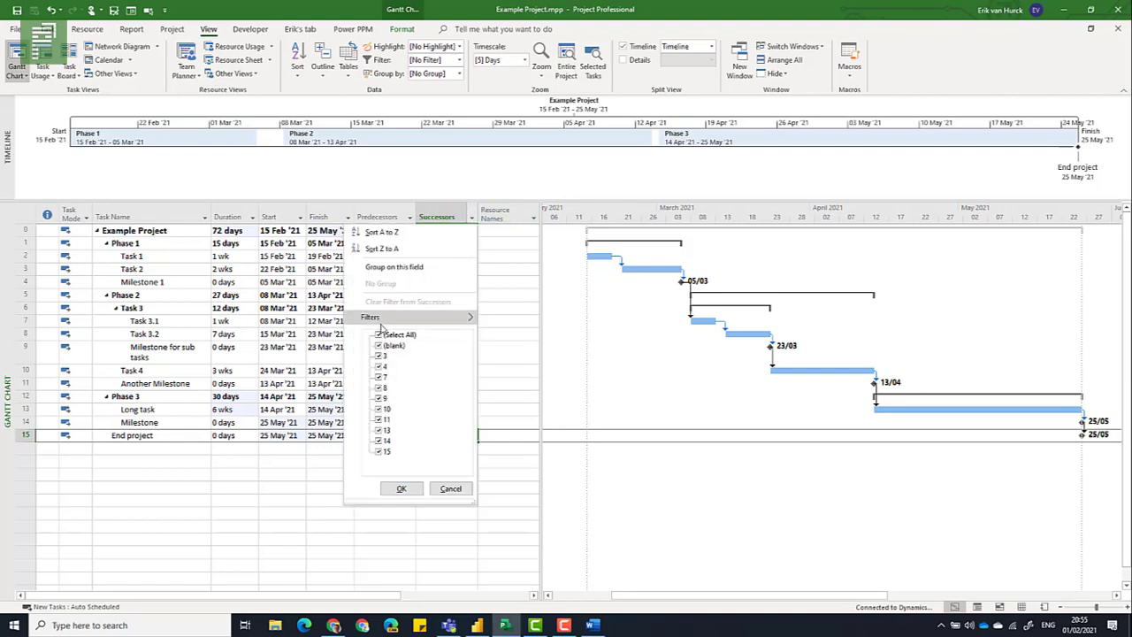
{"action": "left_click", "coordinate": [379, 334]}
{"action": "left_click", "coordinate": [380, 345]}
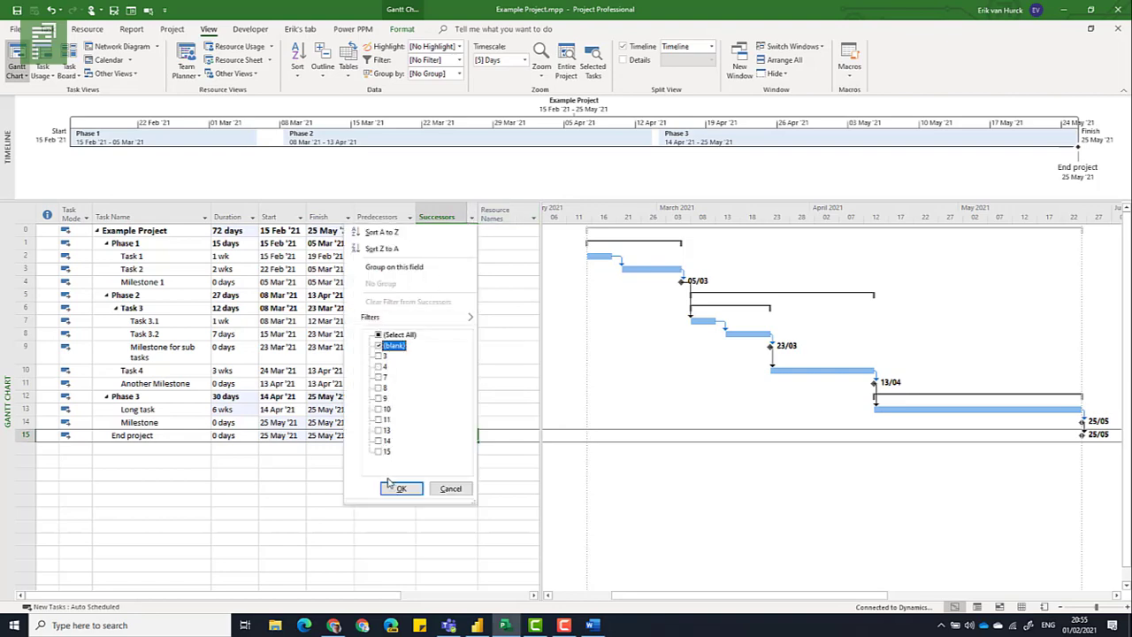
{"action": "left_click", "coordinate": [391, 487]}
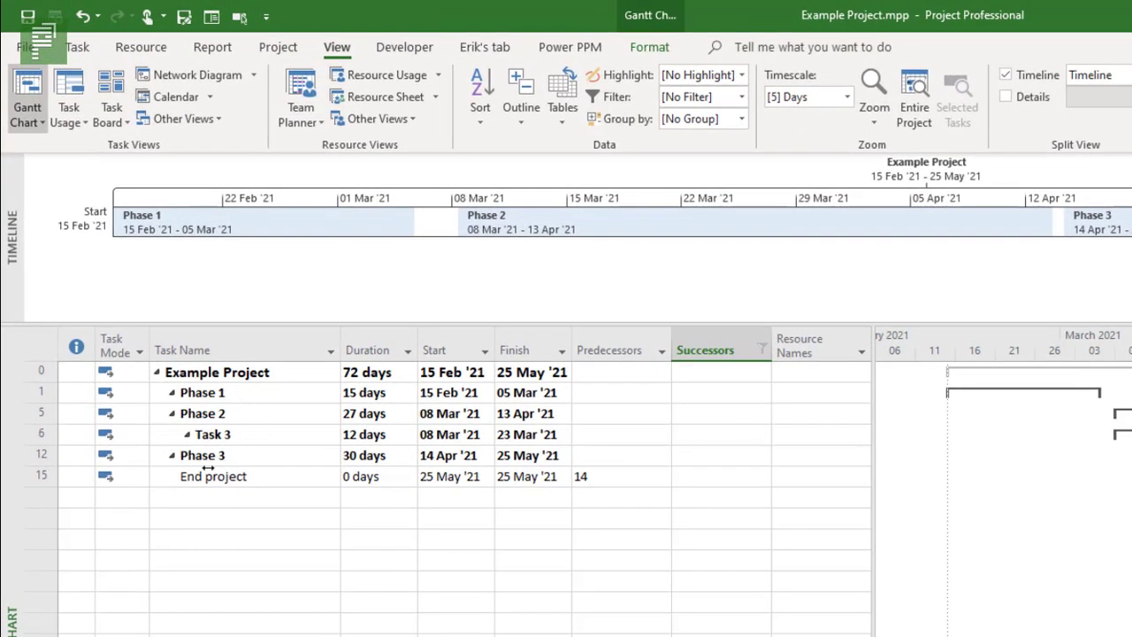
- Confirm End project is the filtered result, then clear the filter to show all tasks
{"action": "left_click", "coordinate": [189, 474]}
{"action": "left_click_drag", "start_coordinate": [282, 452], "coordinate": [169, 452]}
{"action": "left_click", "coordinate": [705, 351]}
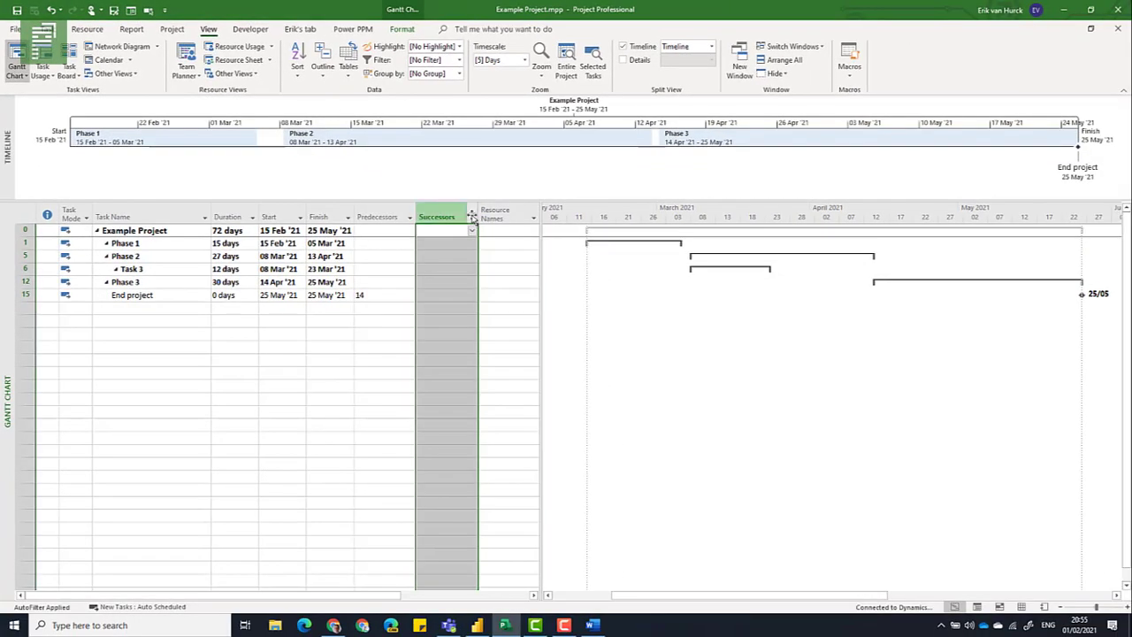
{"action": "key", "text": "F3"}
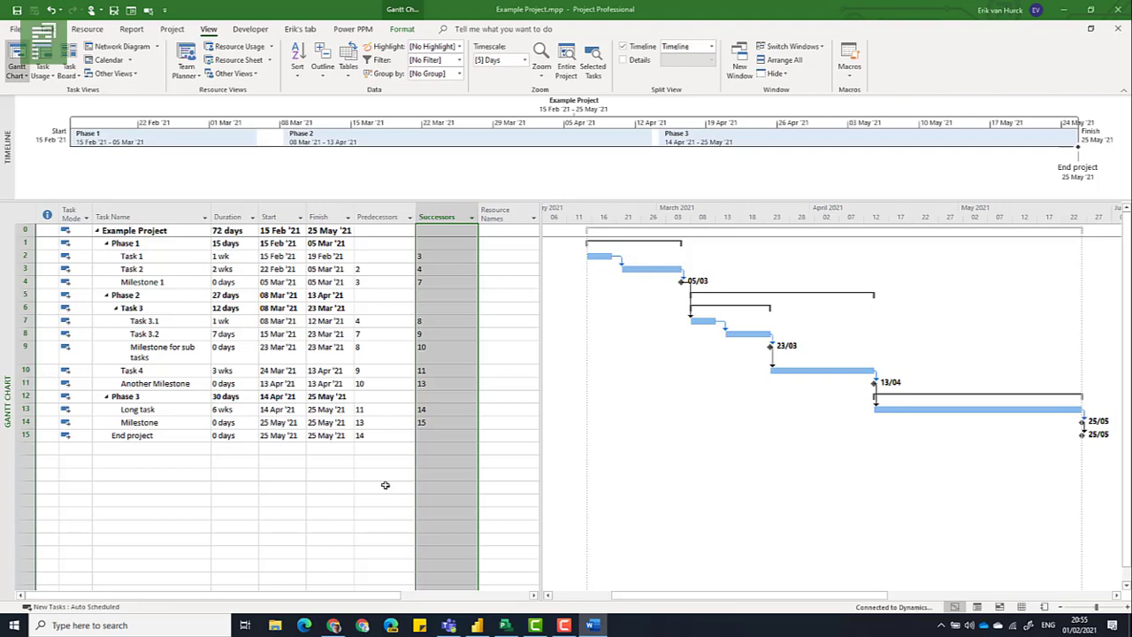